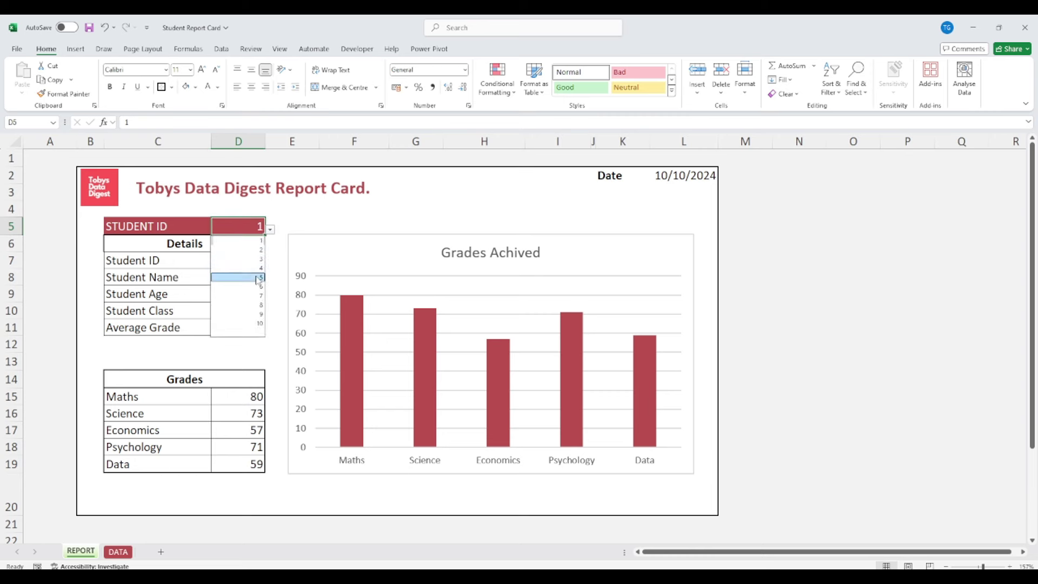
# Choose a student ID in D5, run the report to export PDFs, and open 9 Report Card.pdf.
pyautogui.click(258, 278)
pyautogui.click(800, 286)
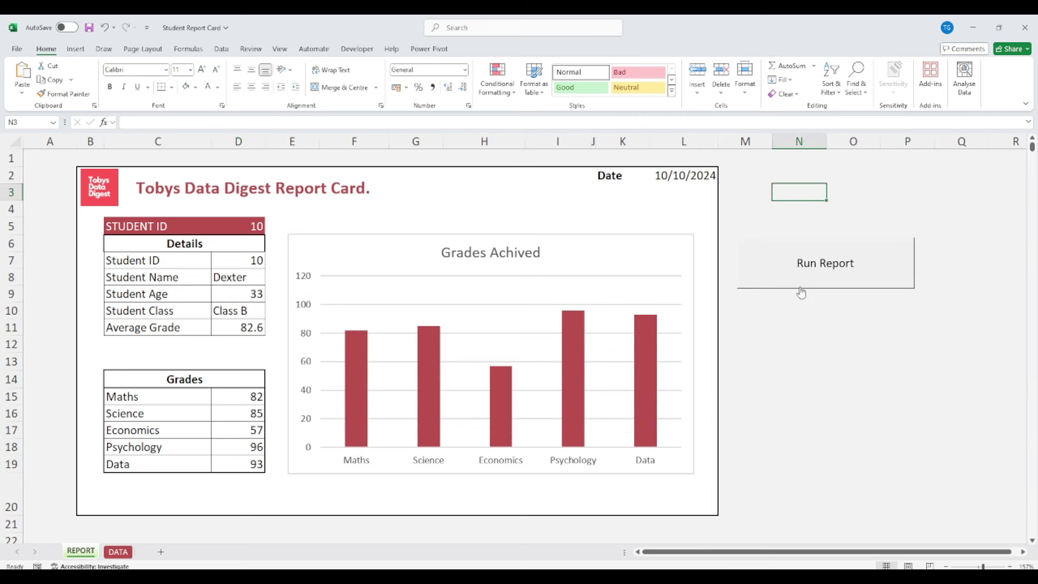
pyautogui.click(800, 290)
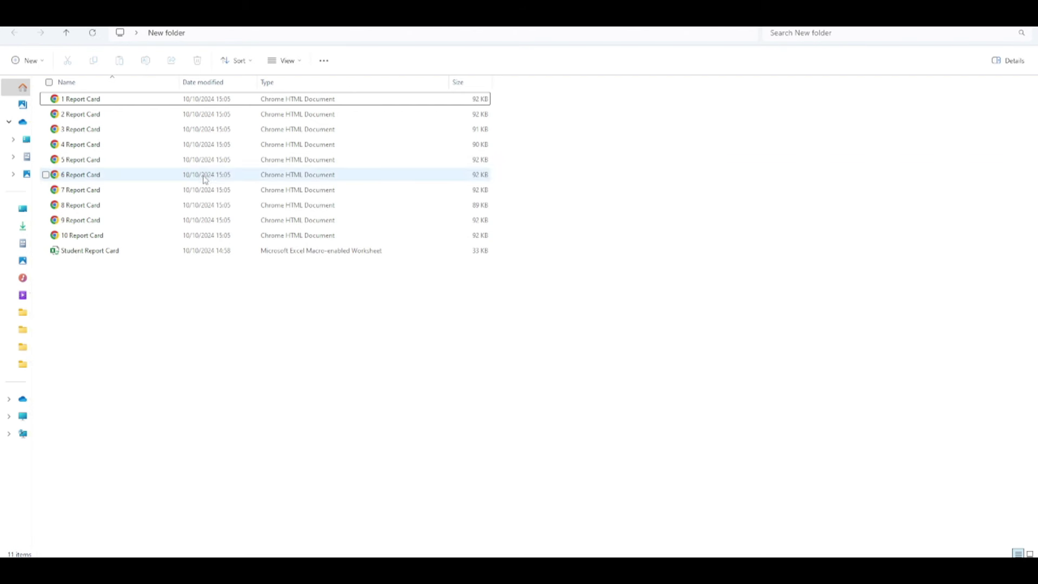
pyautogui.doubleClick(193, 219)
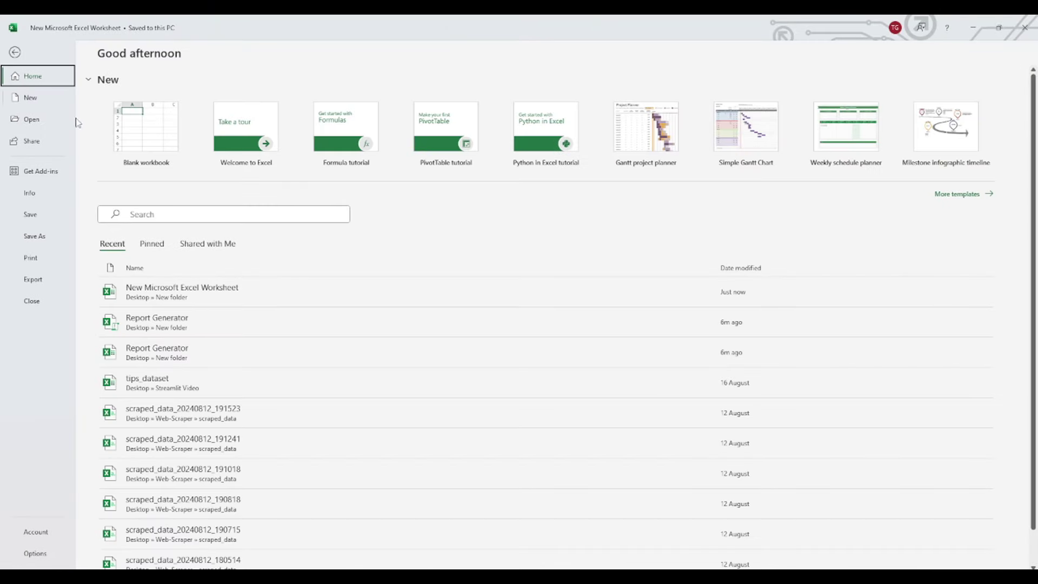
# Save to This PC as 'Student Report Card', an Excel Macro-enabled Workbook, then close Excel.
pyautogui.click(34, 237)
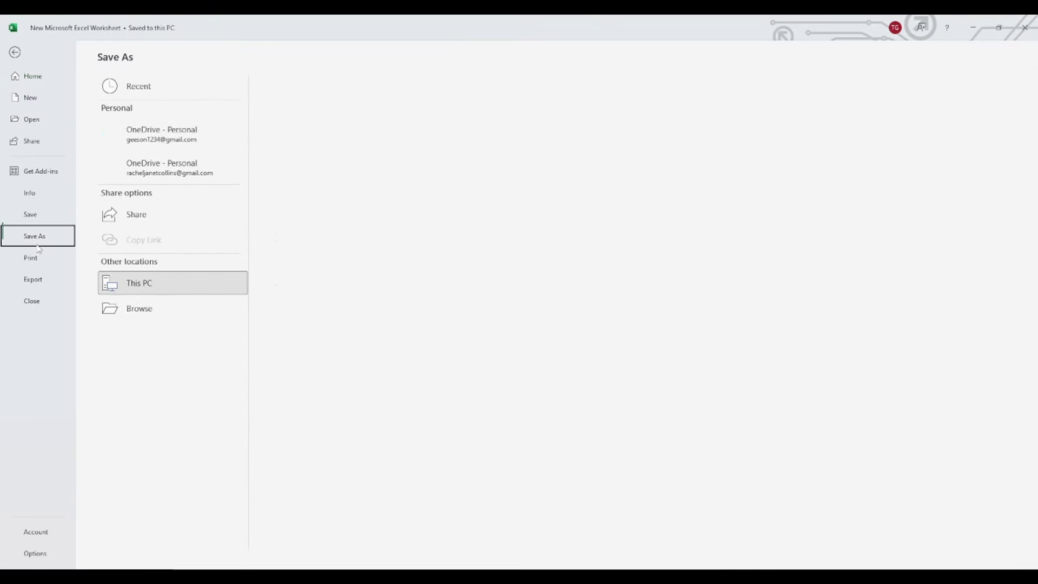
pyautogui.click(130, 285)
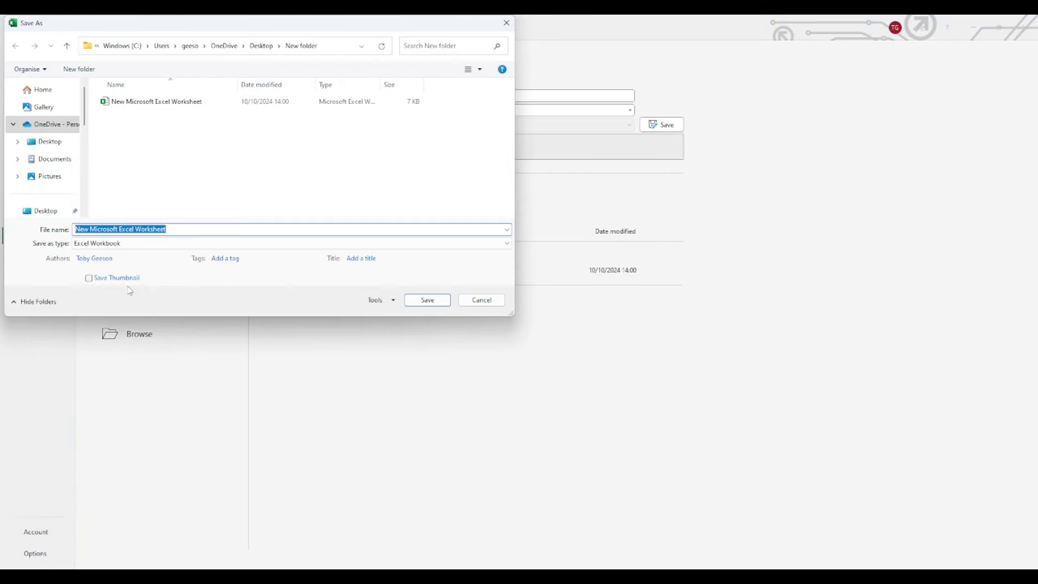
pyautogui.write('Student Report Card')
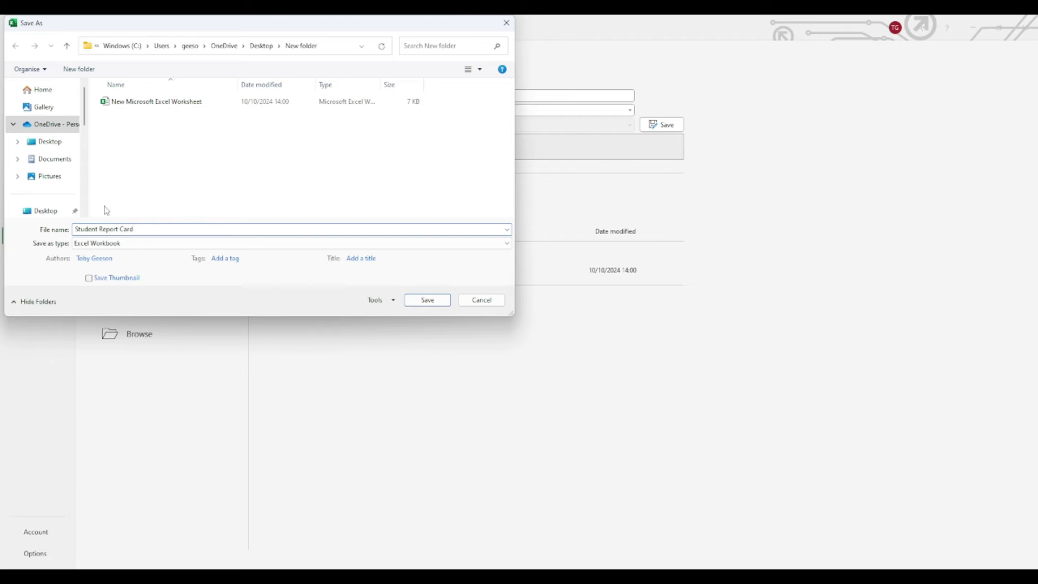
pyautogui.click(89, 244)
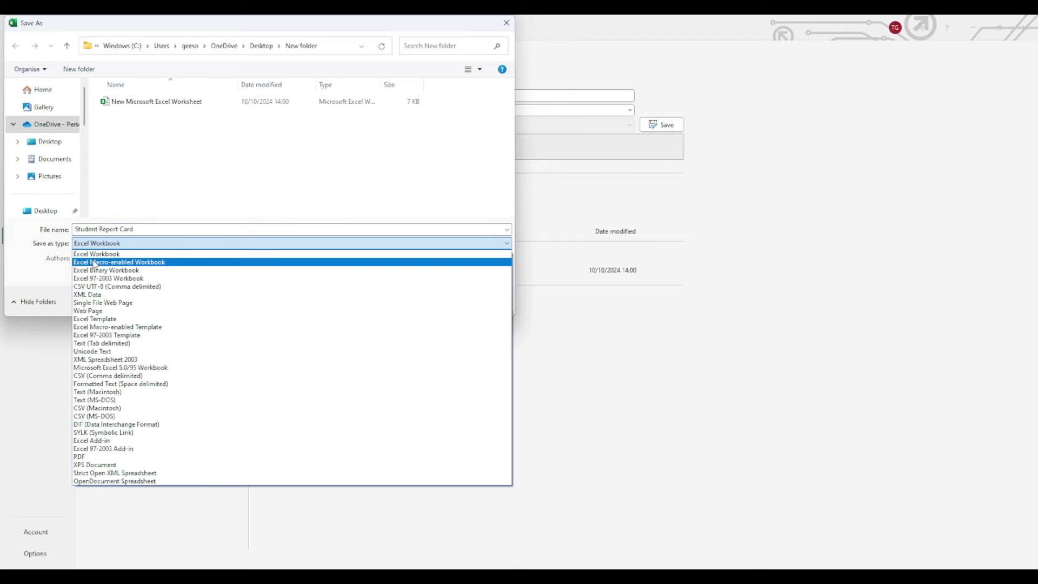
pyautogui.click(93, 262)
pyautogui.click(427, 300)
pyautogui.click(1024, 28)
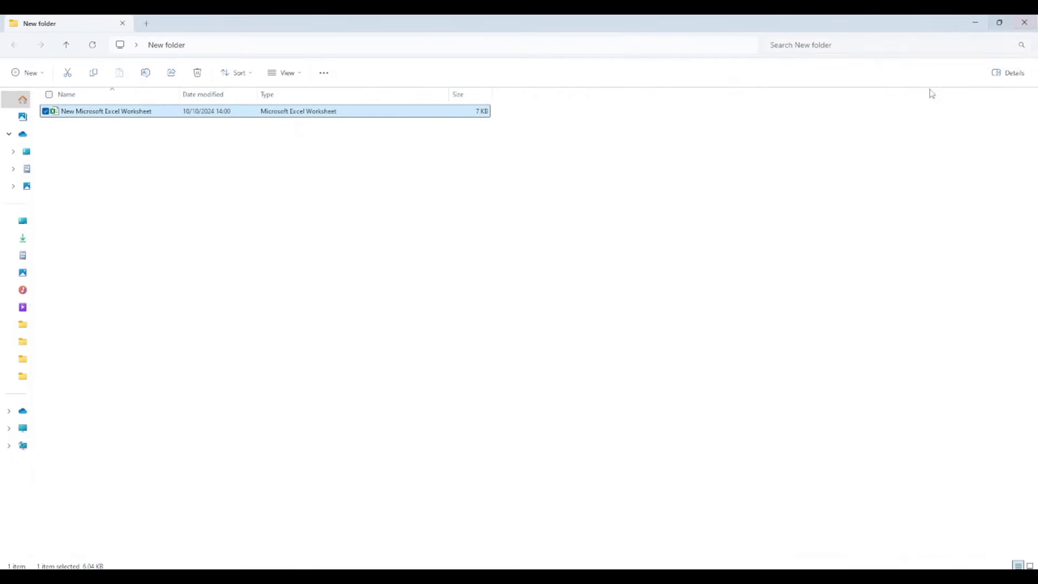
# Refresh the folder and delete the blank New Microsoft Excel Worksheet file.
pyautogui.click(93, 45)
pyautogui.click(94, 113)
pyautogui.press('Delete')
# Confirm in Properties that Student Report Card is a macro-enabled workbook.
pyautogui.rightClick(94, 114)
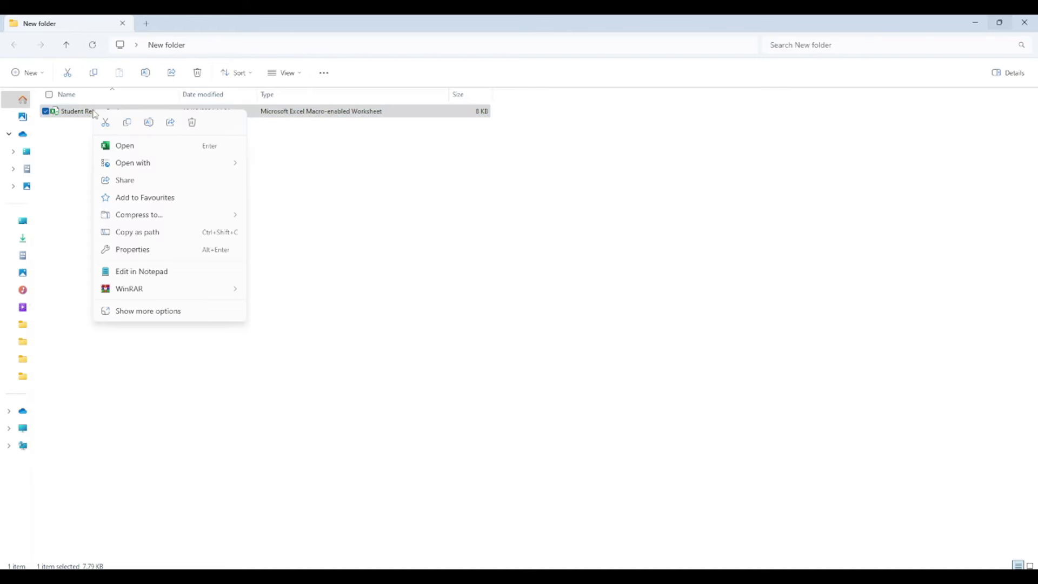
pyautogui.click(171, 250)
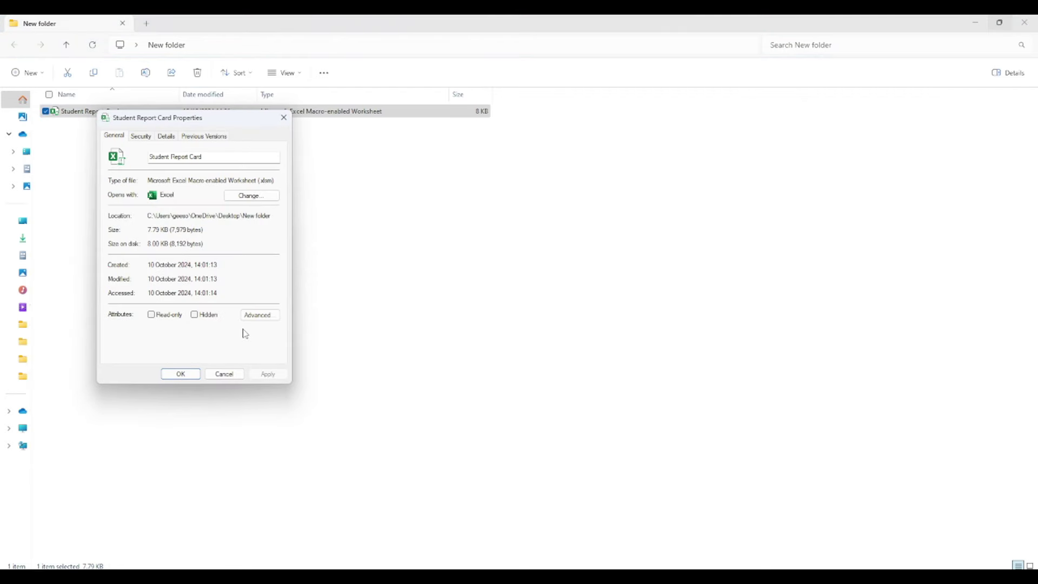
pyautogui.click(180, 374)
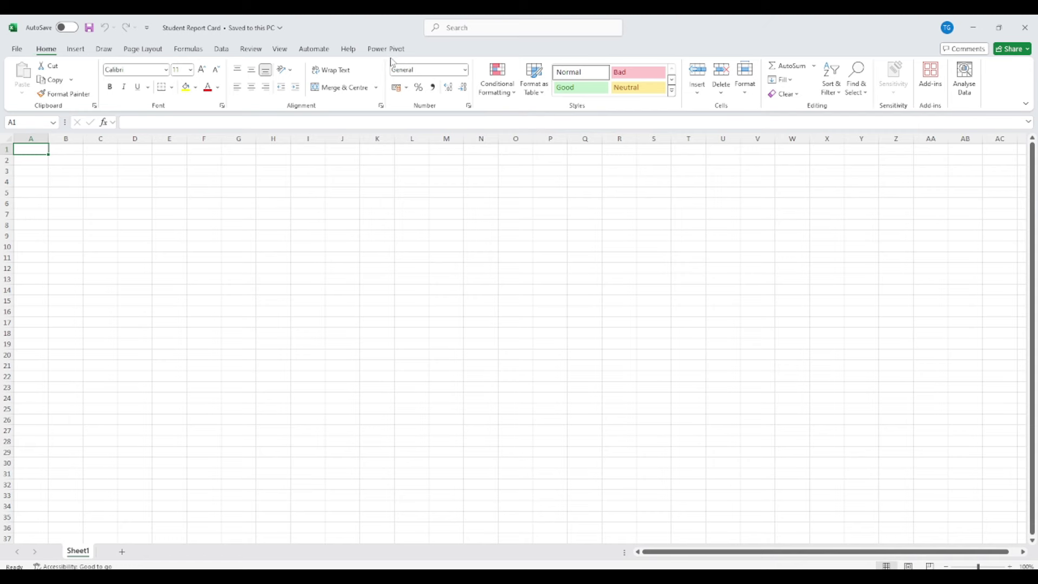
# Tick Developer under Main Tabs in Excel Options' Customise Ribbon and apply it.
pyautogui.click(21, 49)
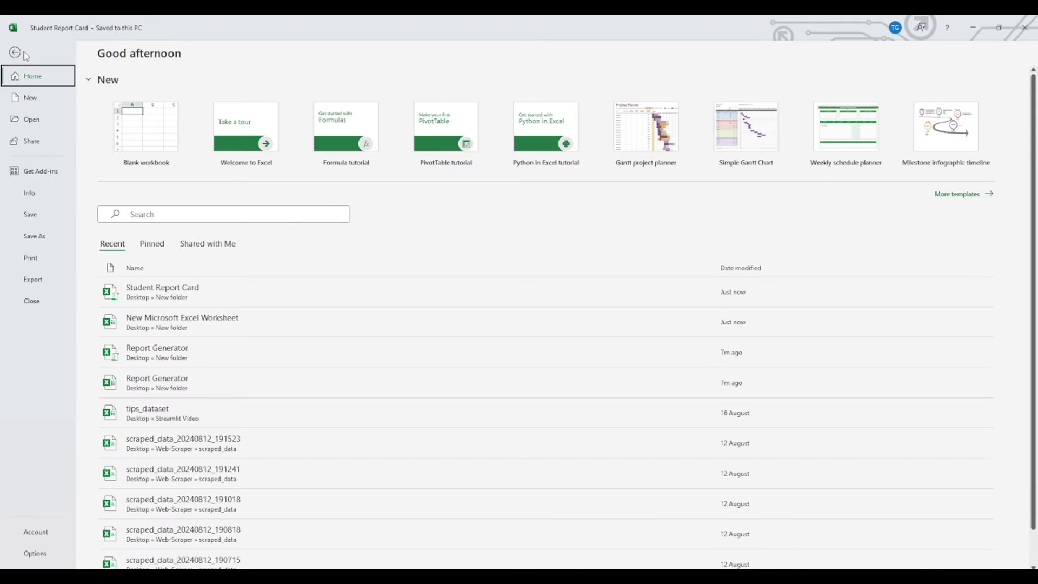
pyautogui.click(34, 554)
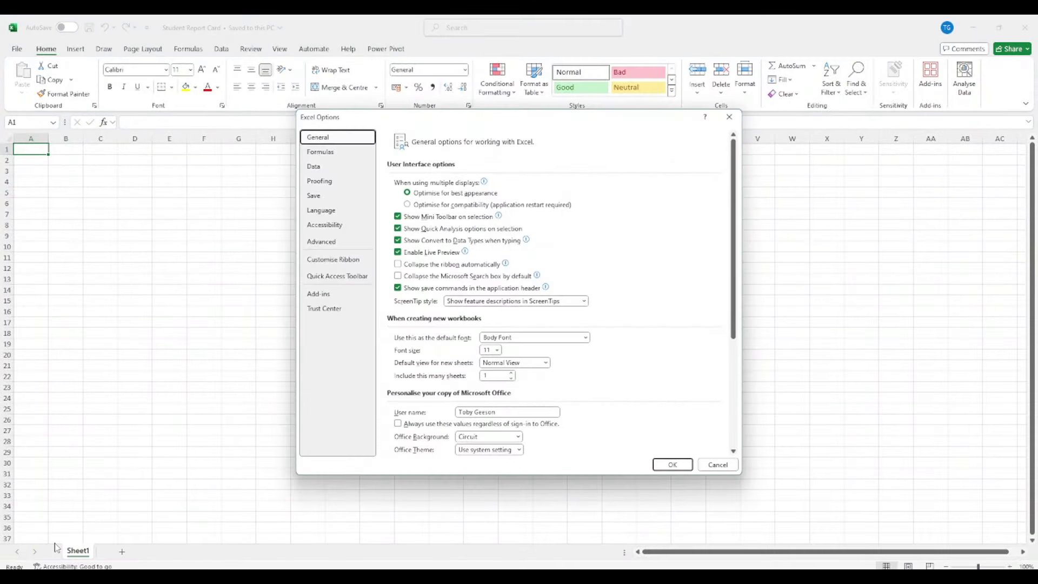
pyautogui.click(317, 262)
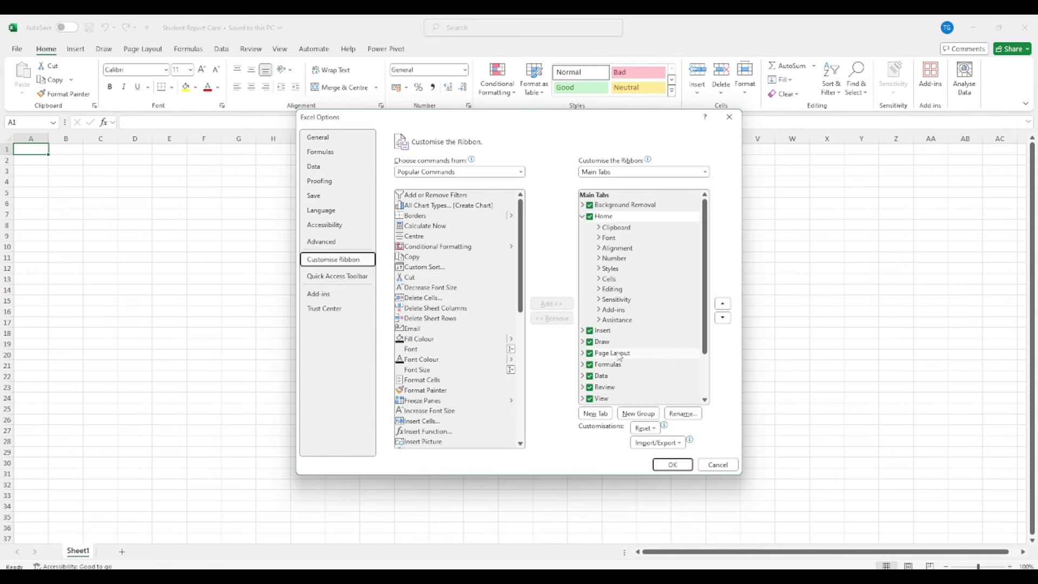
pyautogui.scroll(-2, 620, 355)
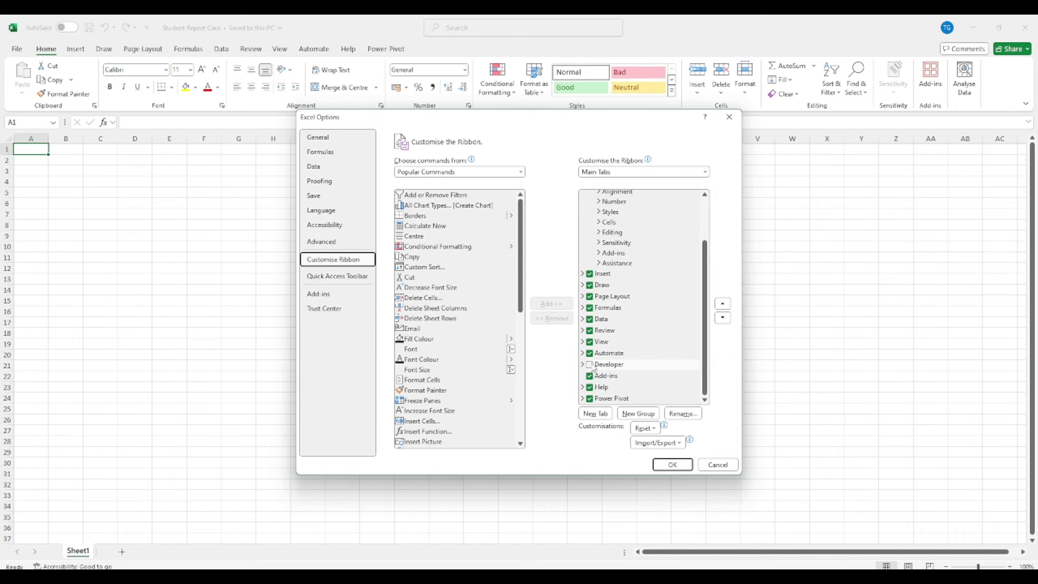
pyautogui.click(590, 364)
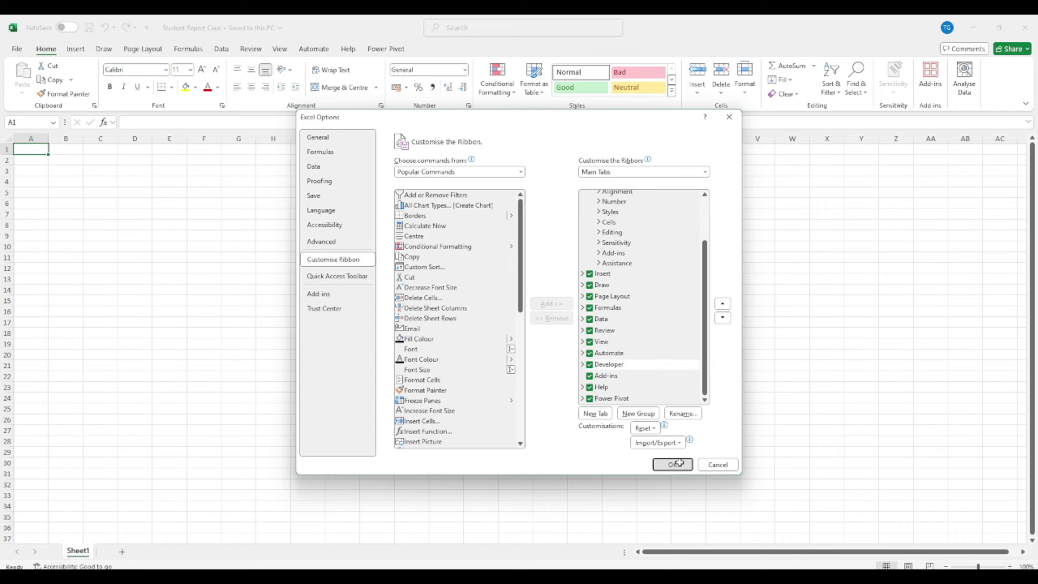
pyautogui.click(672, 465)
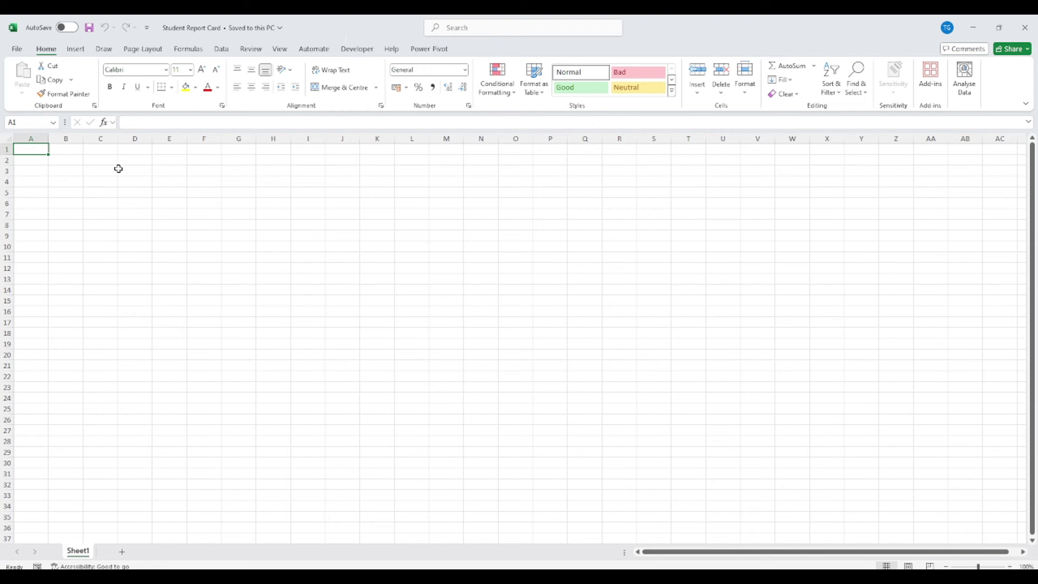
# Put a Thick Outside Border around the report area B2:L20.
pyautogui.click(72, 157)
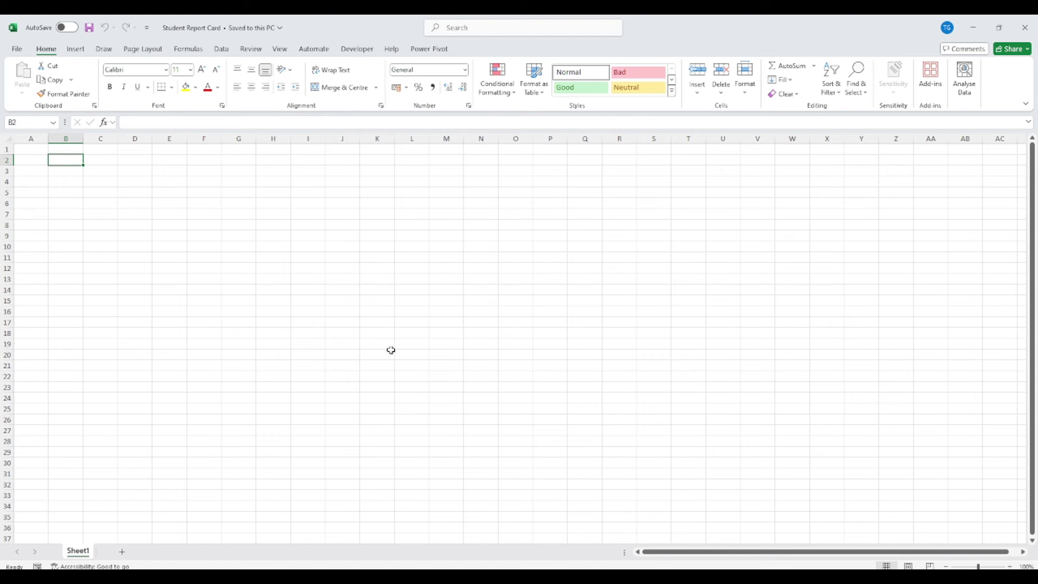
pyautogui.keyDown('shift'); pyautogui.click(391, 349); pyautogui.keyUp('shift')
pyautogui.keyDown('shift'); pyautogui.click(403, 355); pyautogui.keyUp('shift')
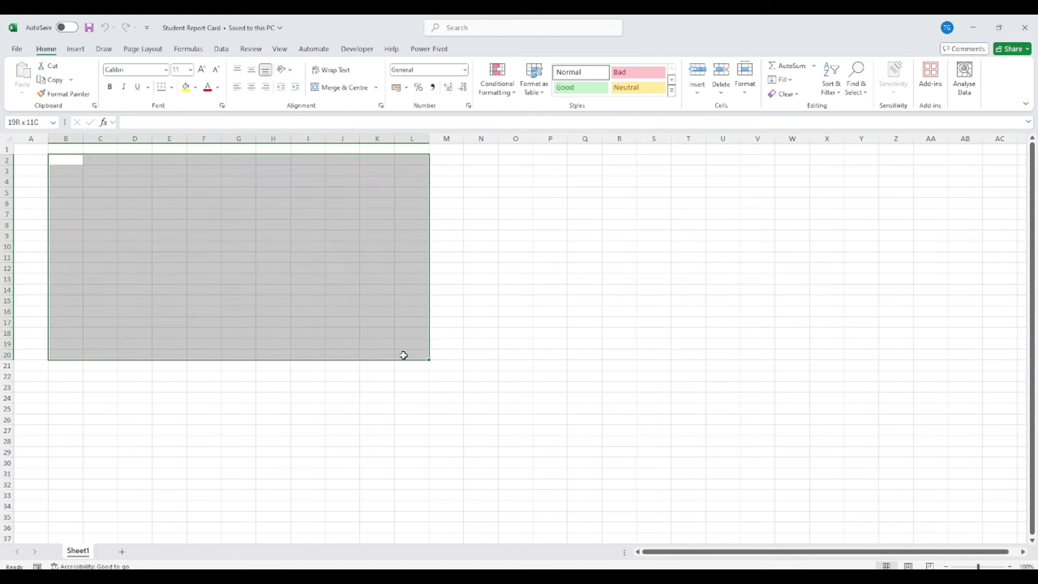
pyautogui.click(172, 87)
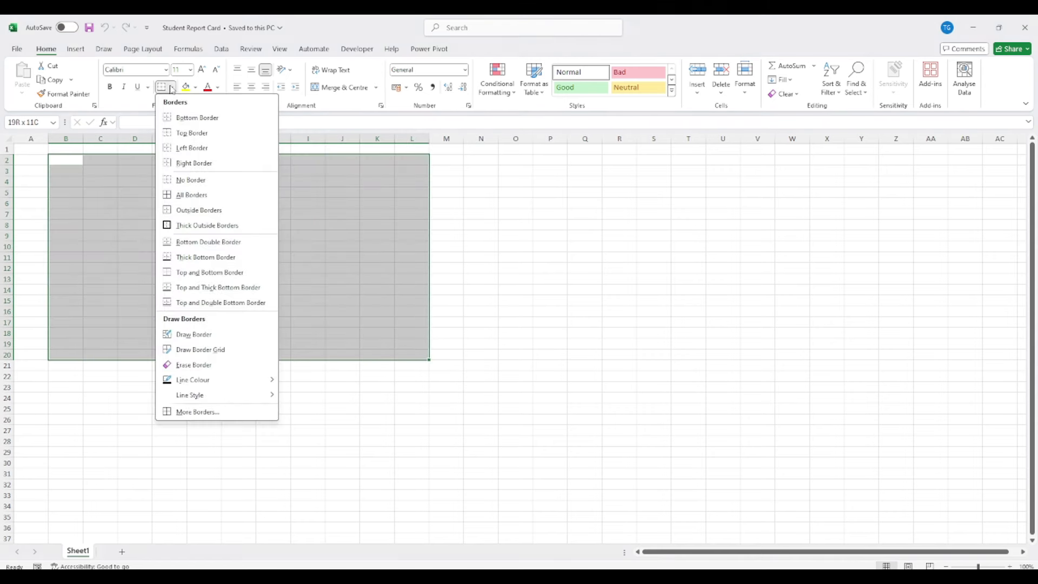
pyautogui.click(175, 226)
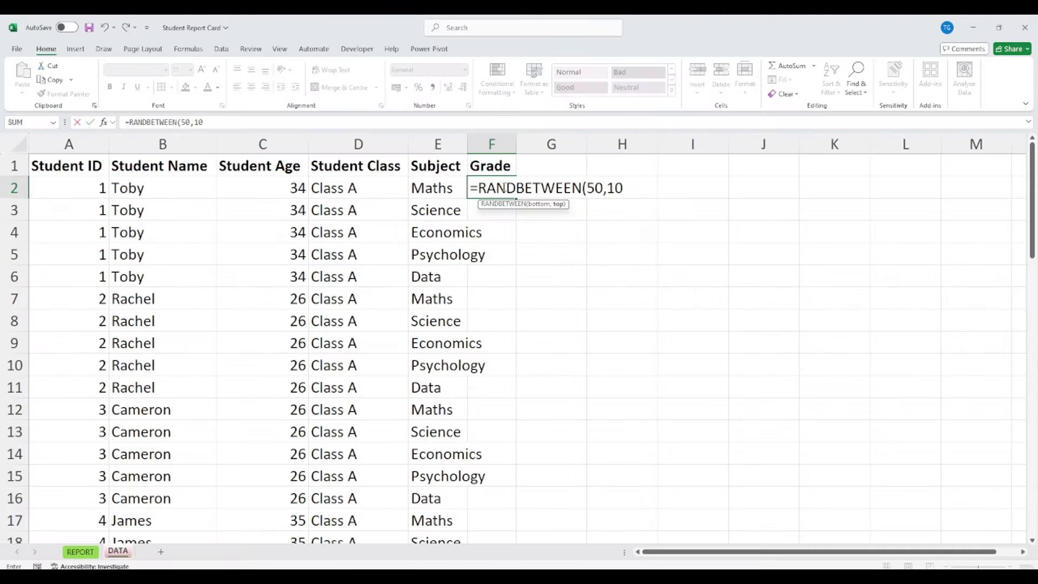
# Fill the DATA Grade column with =RANDBETWEEN(50,100) and paste it back as fixed values.
pyautogui.write('0)')
pyautogui.press('Return')
pyautogui.click(504, 188)
pyautogui.doubleClick(517, 199)
pyautogui.click(493, 143)
pyautogui.hotkey('ctrl', 'c')
pyautogui.click(21, 93)
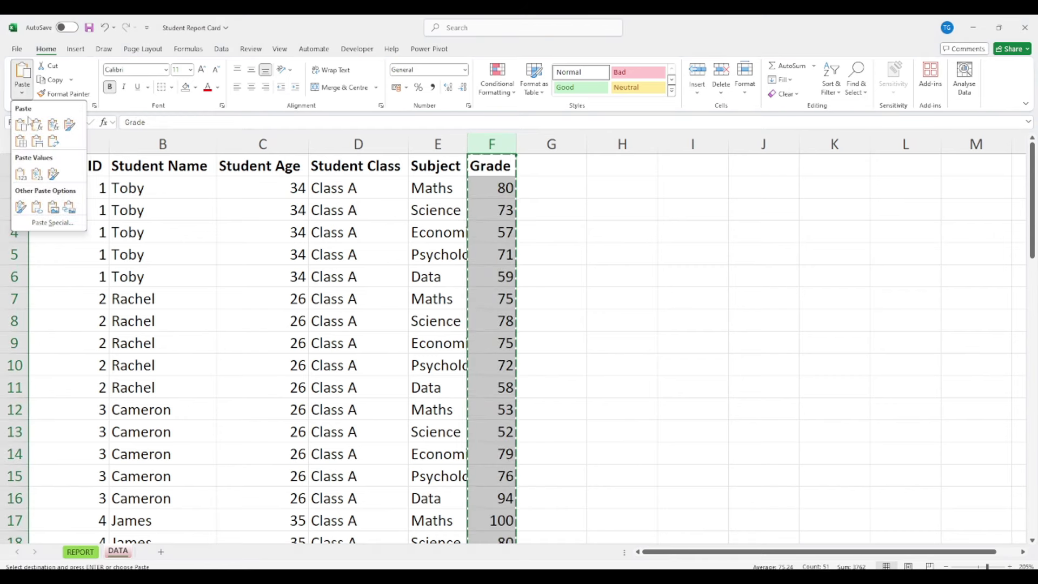
pyautogui.click(20, 176)
pyautogui.click(590, 301)
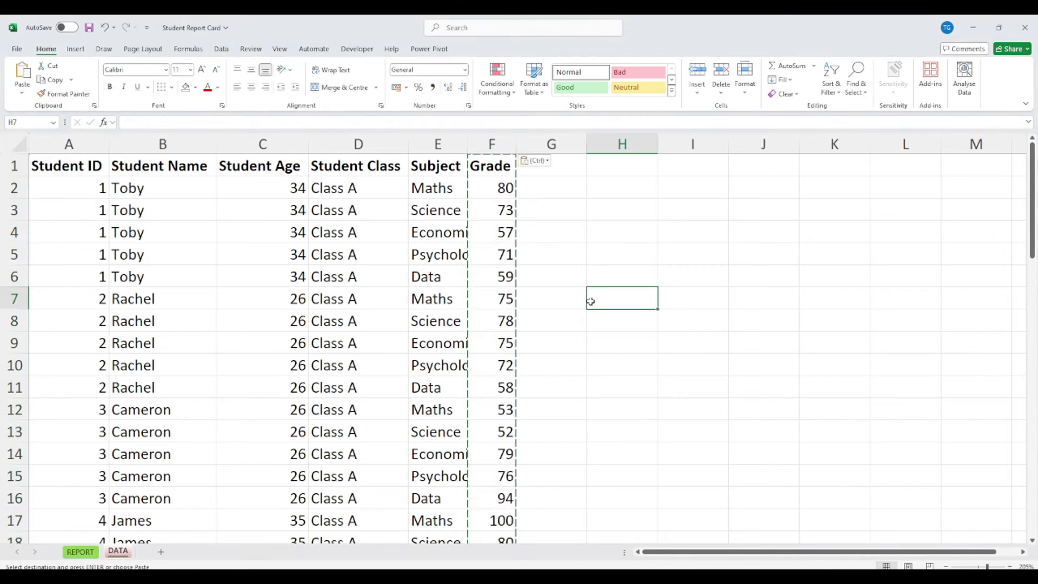
pyautogui.press('Escape')
# Format the DATA records A1:F51 as a table with headers.
pyautogui.click(428, 311)
pyautogui.hotkey('ctrl', 'a')
pyautogui.hotkey('ctrl', 't')
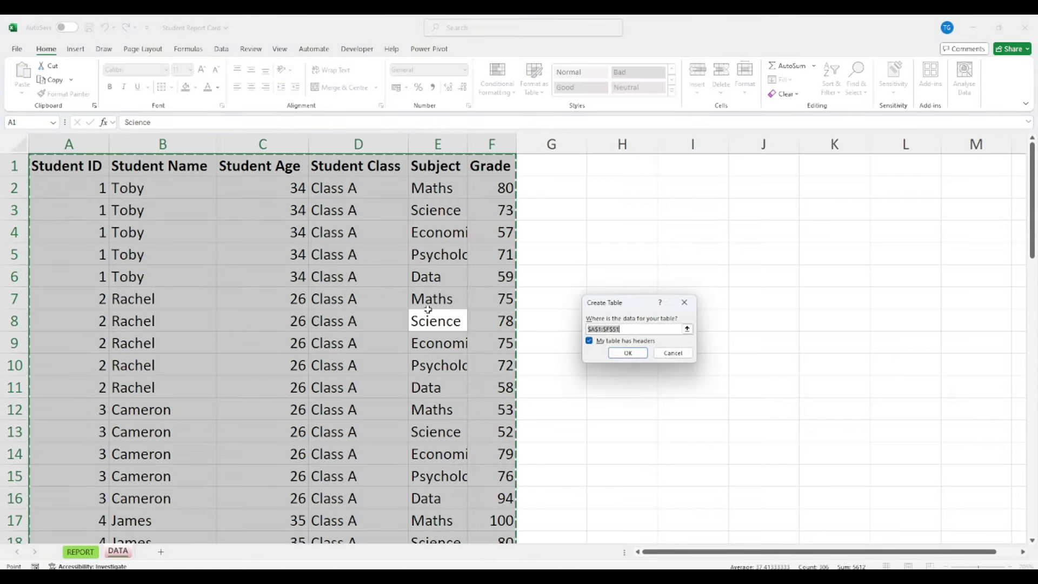
pyautogui.press('Return')
pyautogui.scroll(-3, 427, 310)
pyautogui.scroll(-10, 428, 309)
pyautogui.scroll(14, 428, 309)
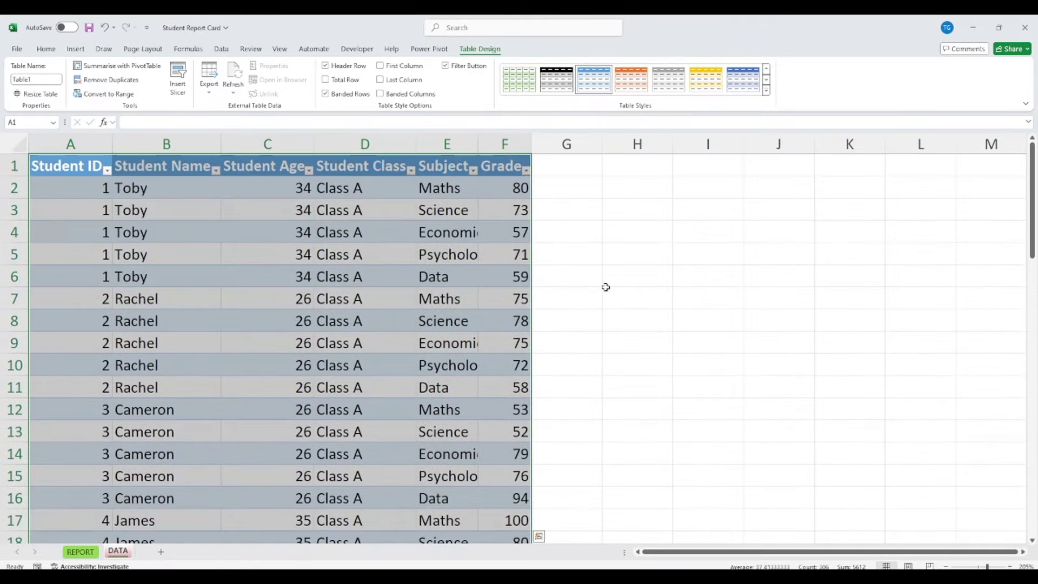
pyautogui.click(657, 234)
pyautogui.click(70, 176)
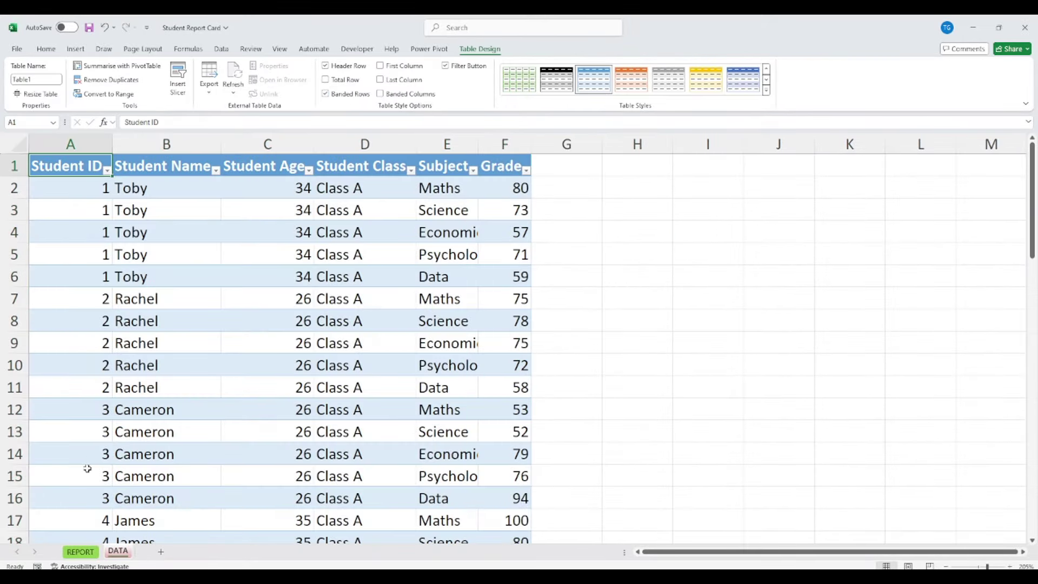
# On REPORT, give the STUDENT ID row C5:D5 a red fill and white font.
pyautogui.click(80, 552)
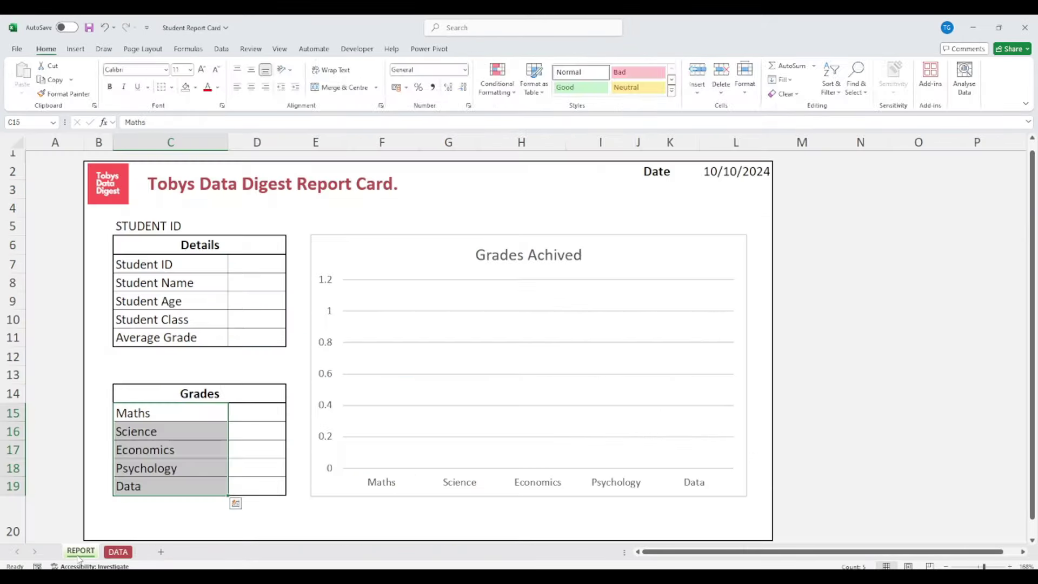
pyautogui.moveTo(263, 226); pyautogui.dragTo(240, 227)
pyautogui.click(195, 88)
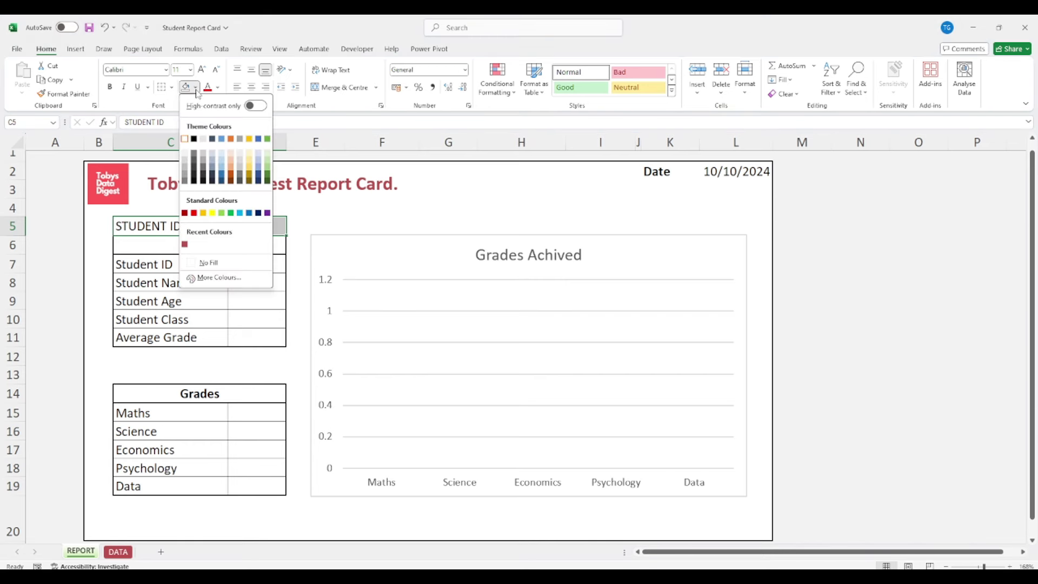
pyautogui.click(184, 245)
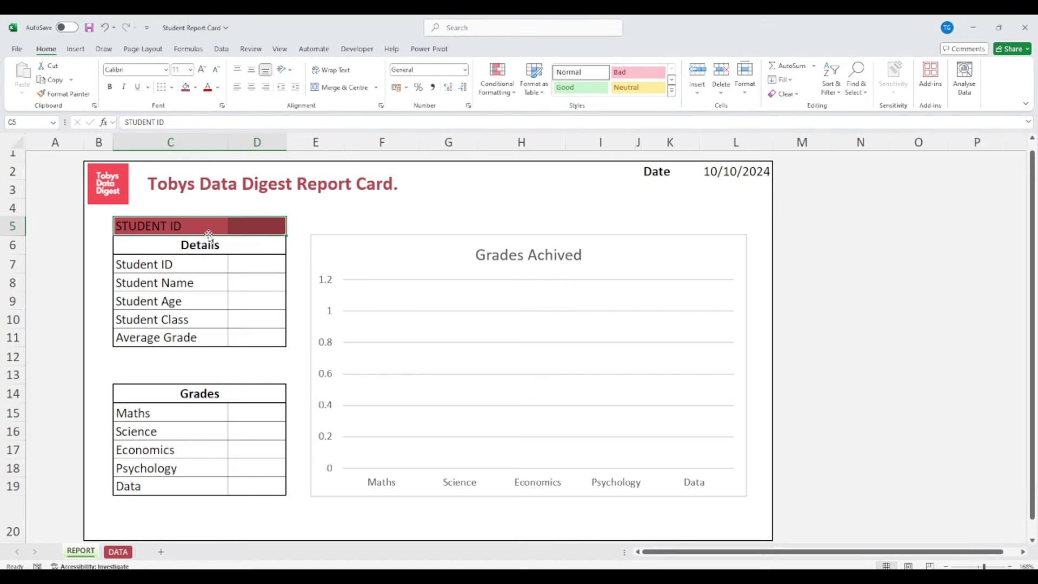
pyautogui.click(218, 88)
pyautogui.click(209, 155)
# Select the STUDENT ID value cell D5 and go to the Data tools.
pyautogui.click(209, 157)
pyautogui.click(236, 229)
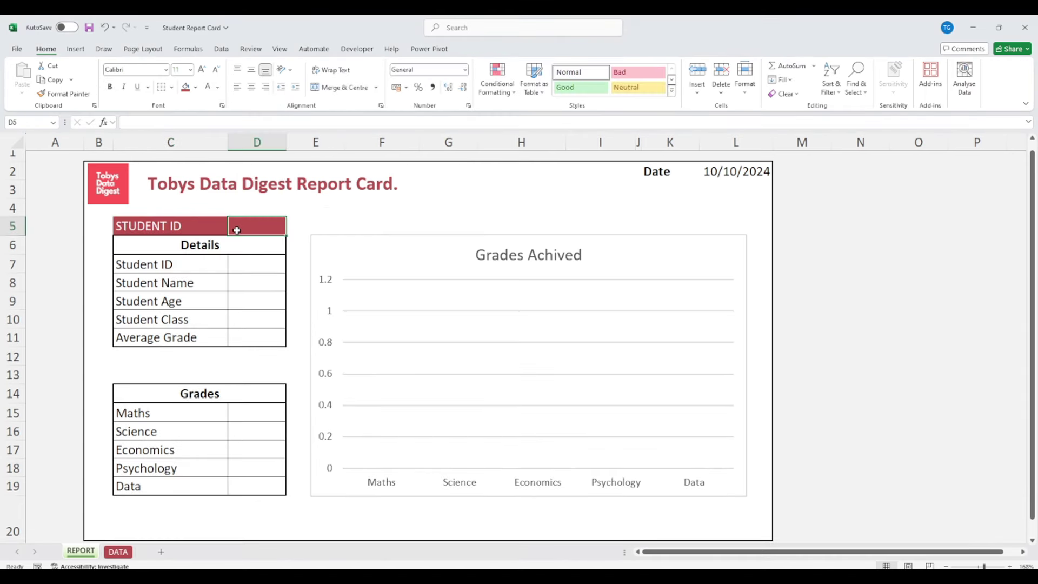
pyautogui.click(225, 52)
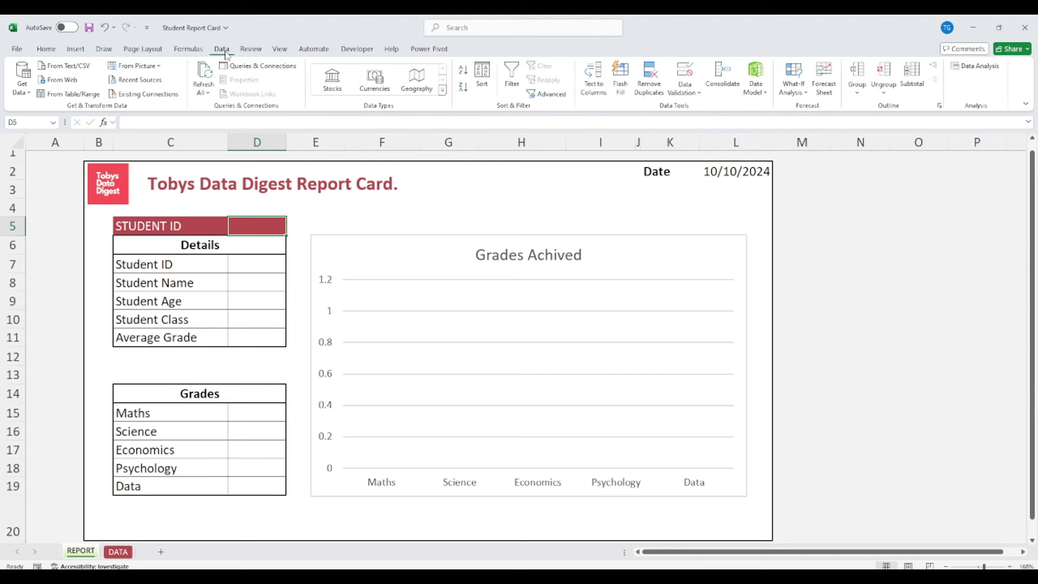
# Restrict D5 to a List sourced from DATA!$A$2:$A$1048576.
pyautogui.click(684, 73)
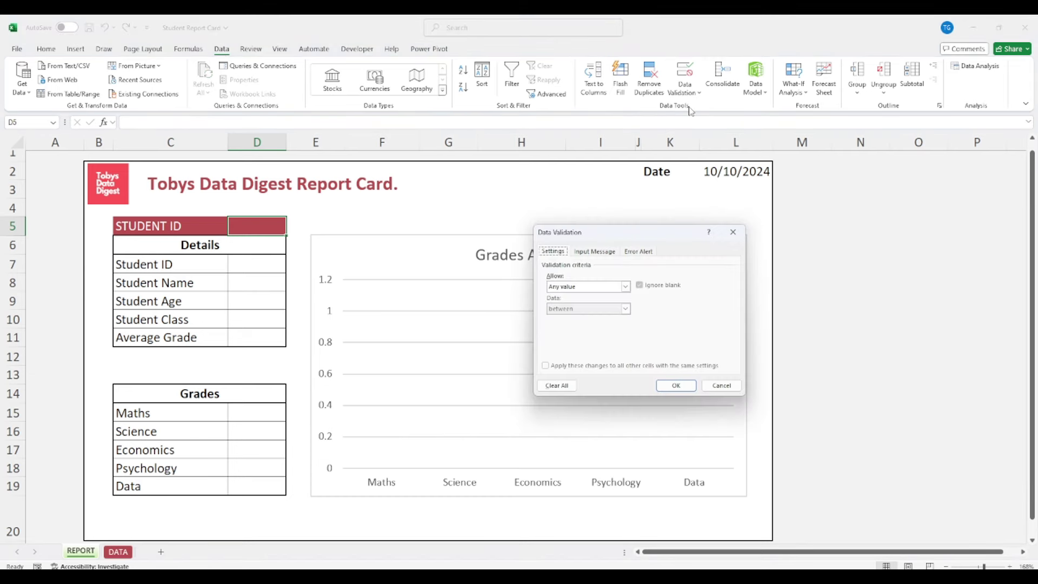
pyautogui.click(627, 287)
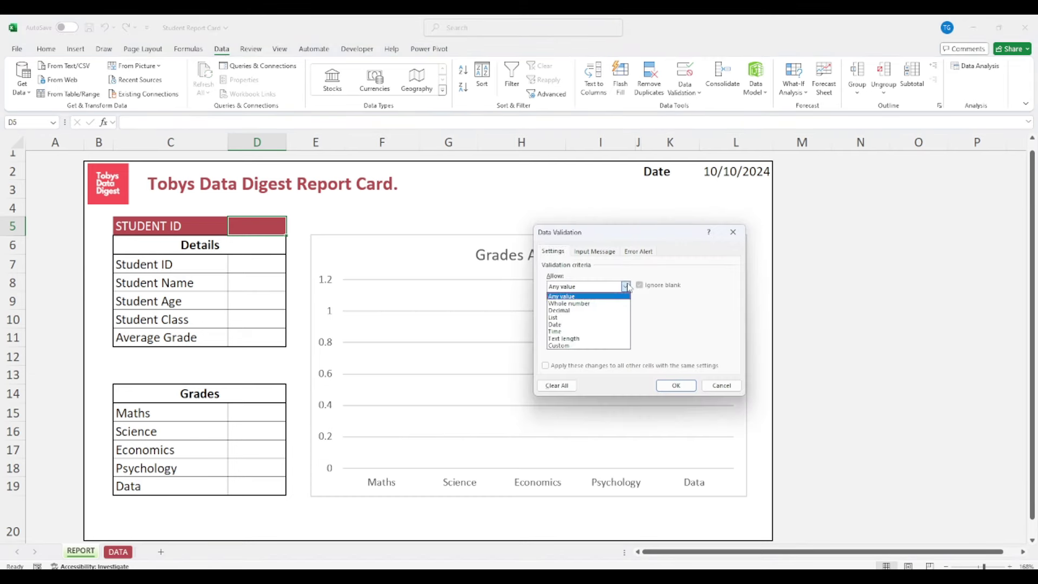
pyautogui.click(594, 317)
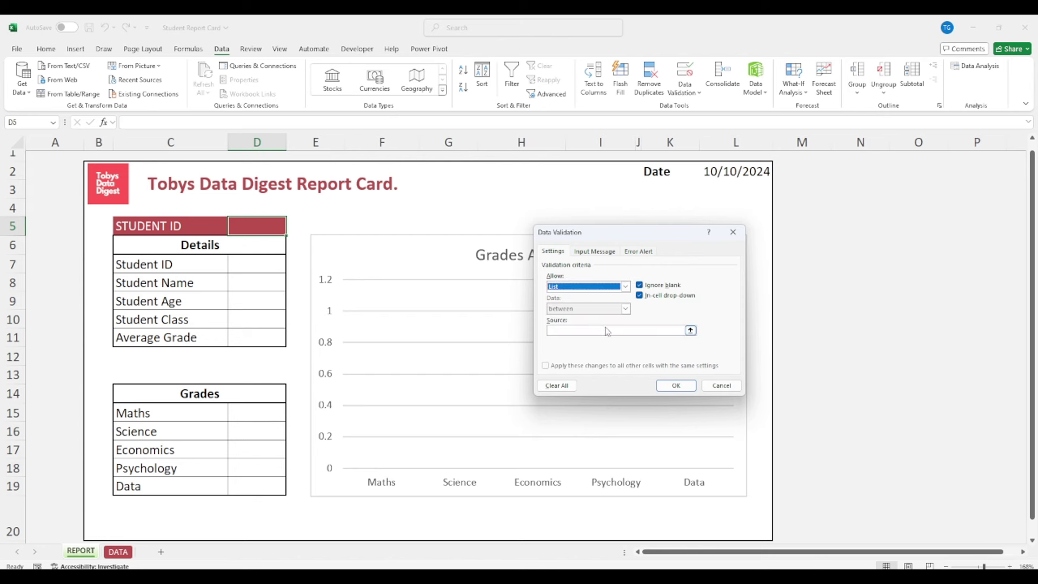
pyautogui.click(691, 330)
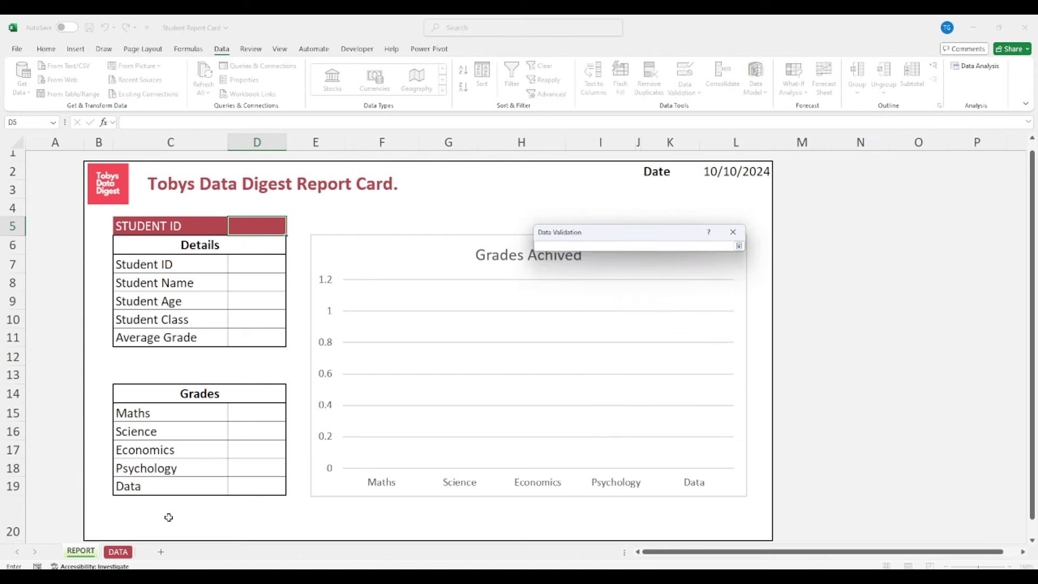
pyautogui.click(118, 552)
pyautogui.click(92, 188)
pyautogui.hotkey('ctrl', 'shift', 'Down')
pyautogui.hotkey('ctrl', 'shift', 'Down')
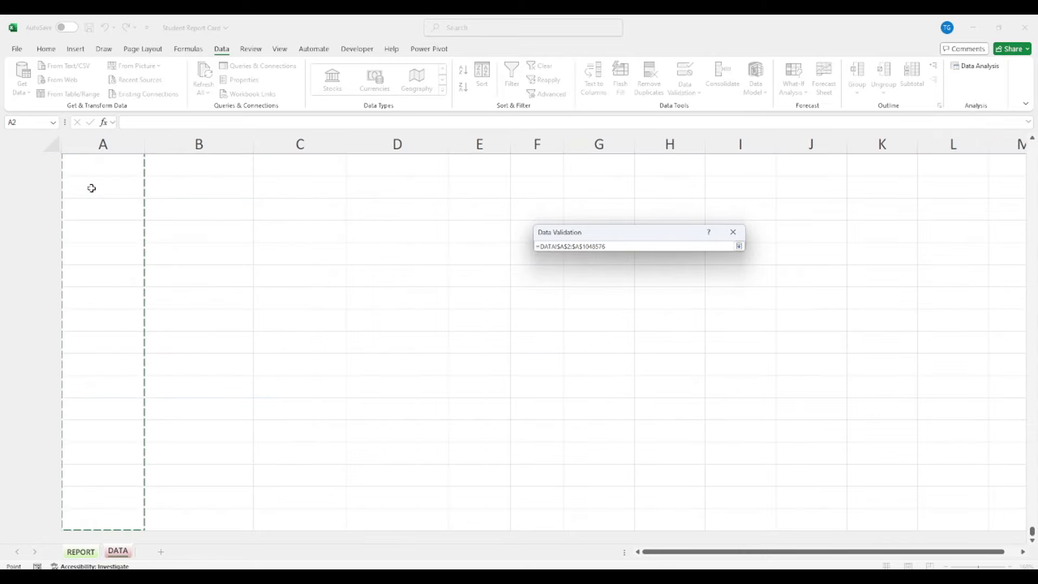
pyautogui.press('Return')
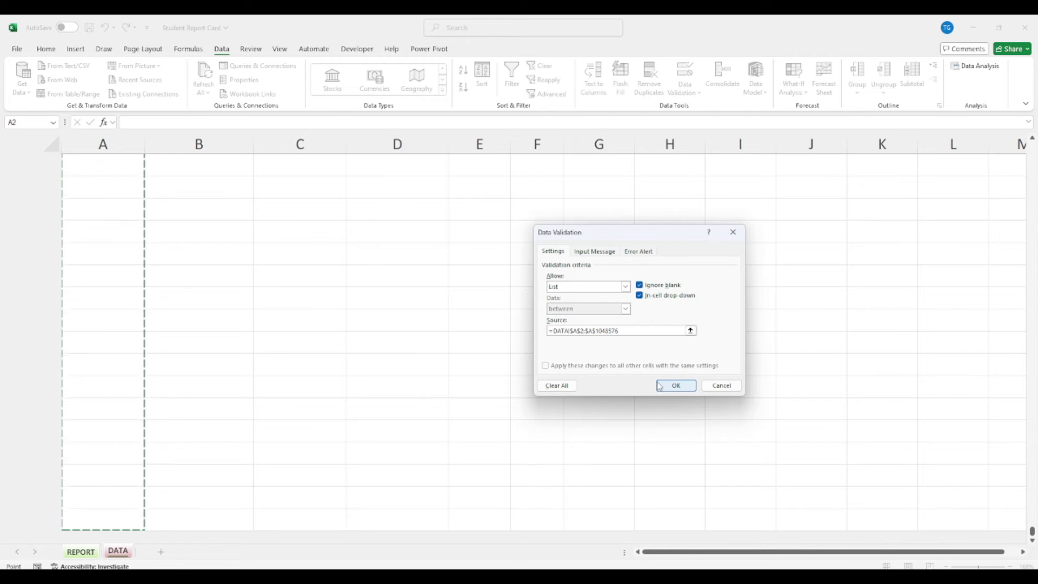
pyautogui.click(675, 385)
# Choose student ID 1 from D5's dropdown.
pyautogui.click(292, 231)
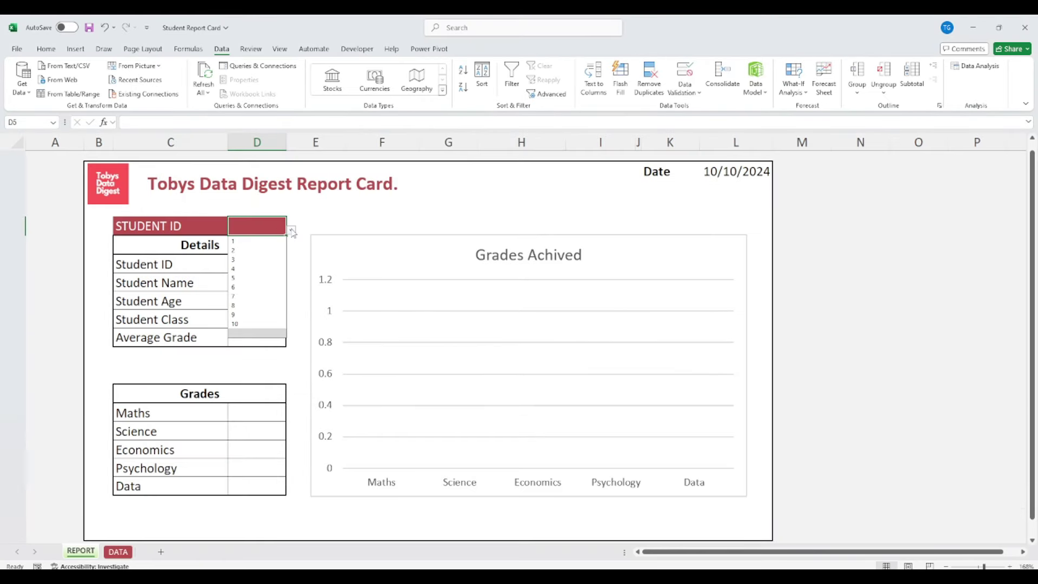
pyautogui.click(344, 203)
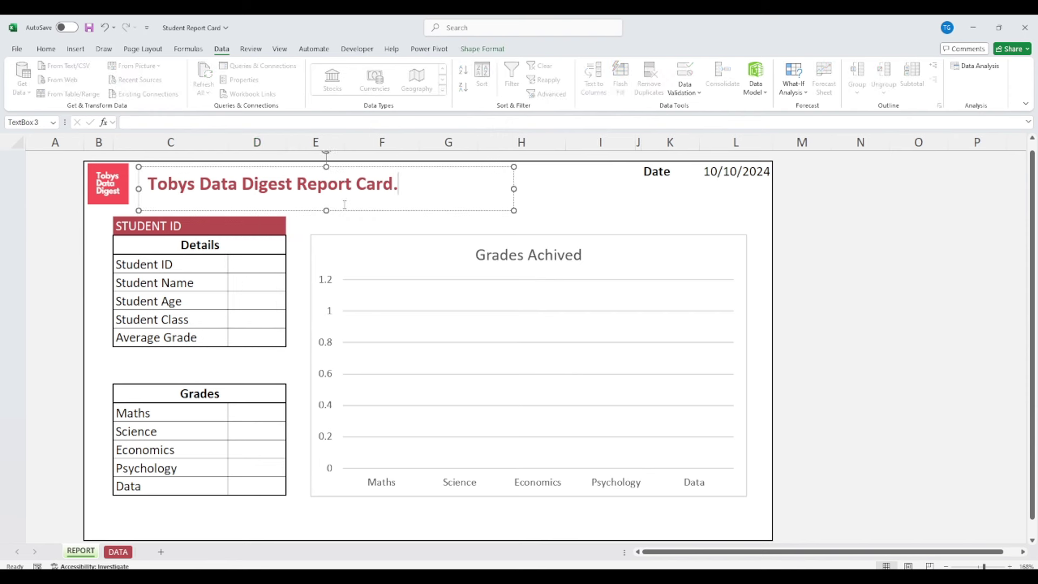
pyautogui.click(343, 216)
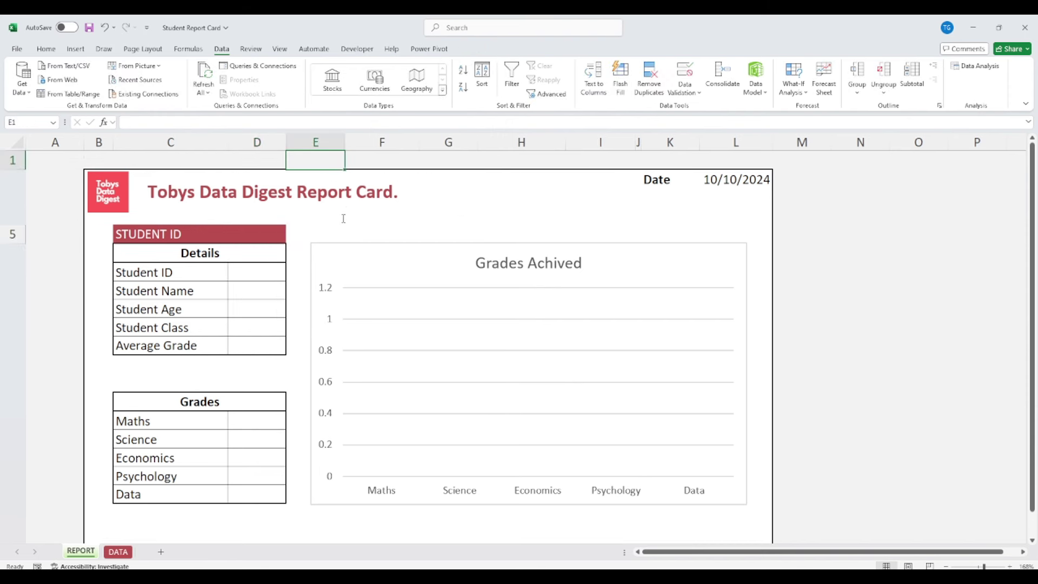
pyautogui.click(282, 246)
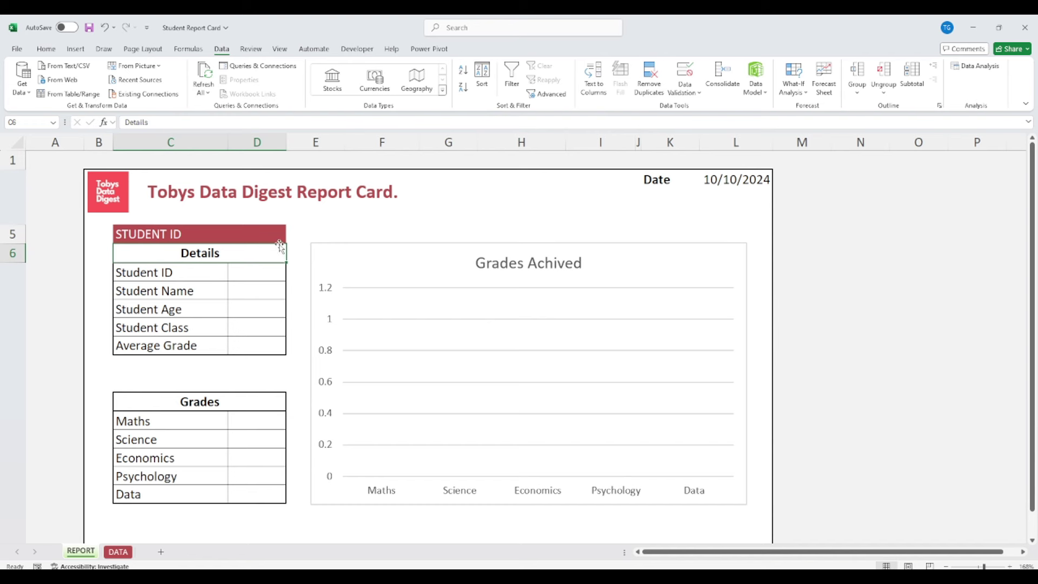
pyautogui.click(280, 238)
pyautogui.click(292, 238)
pyautogui.click(263, 250)
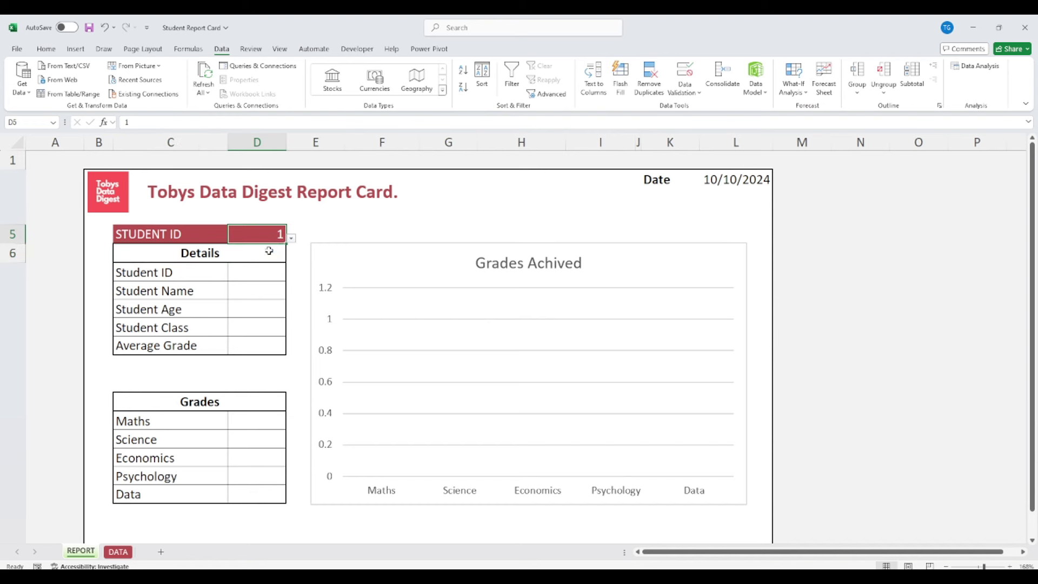
pyautogui.click(256, 269)
# Enter =VLOOKUP(D5,DATA!A:F,2,FALSE) in D7 to return the student's name.
pyautogui.write('=vl')
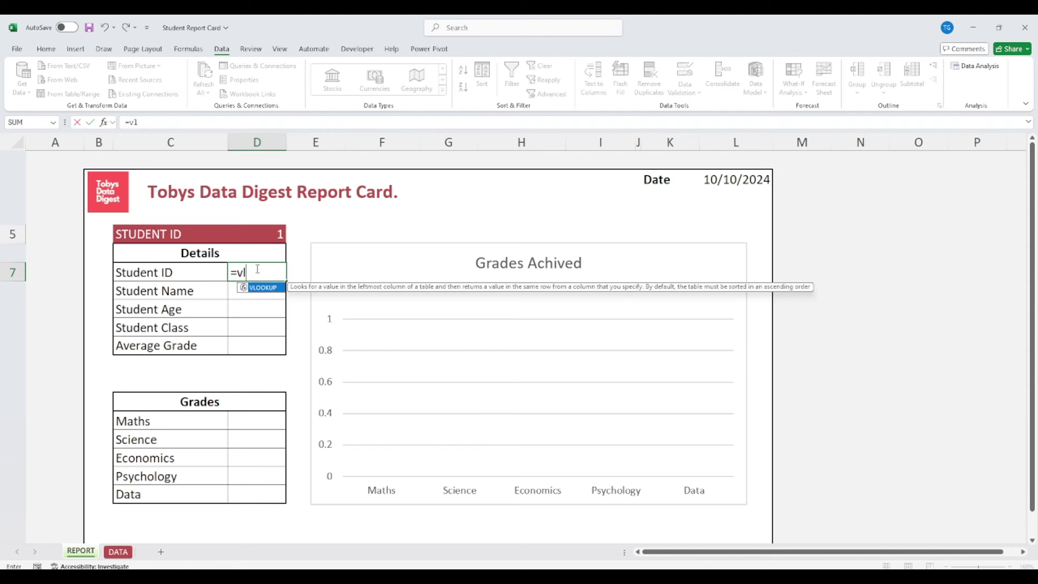
pyautogui.press('Tab')
pyautogui.press('Up')
pyautogui.press('Up')
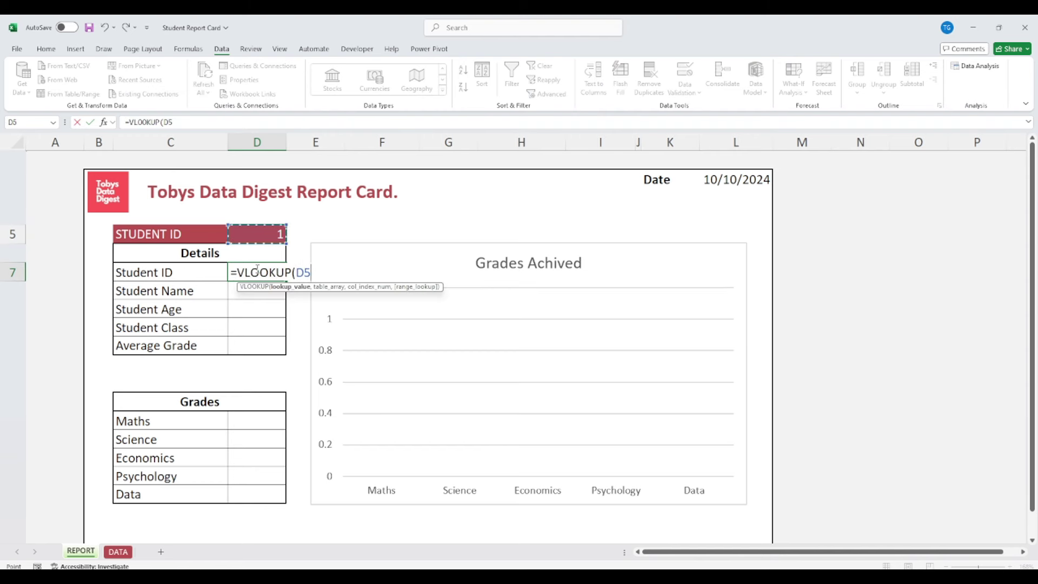
pyautogui.write(',')
pyautogui.click(118, 552)
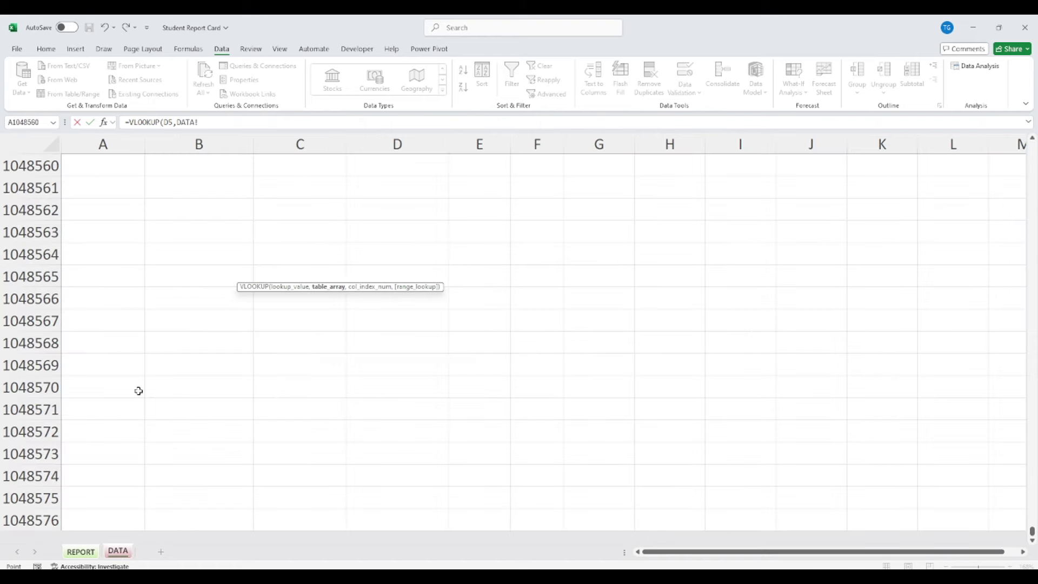
pyautogui.scroll(20, 139, 391)
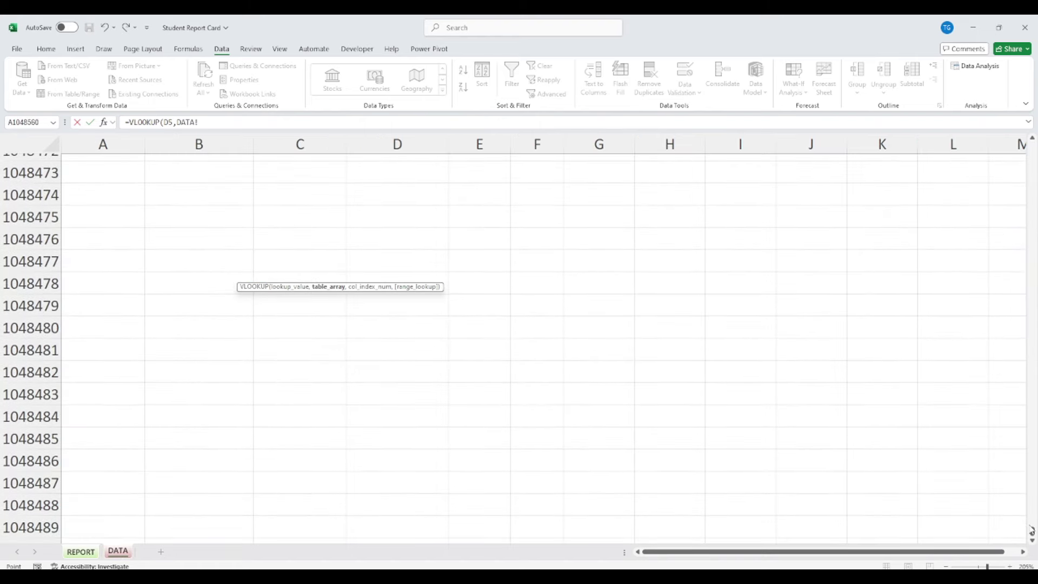
pyautogui.moveTo(1032, 529); pyautogui.dragTo(1033, 141)
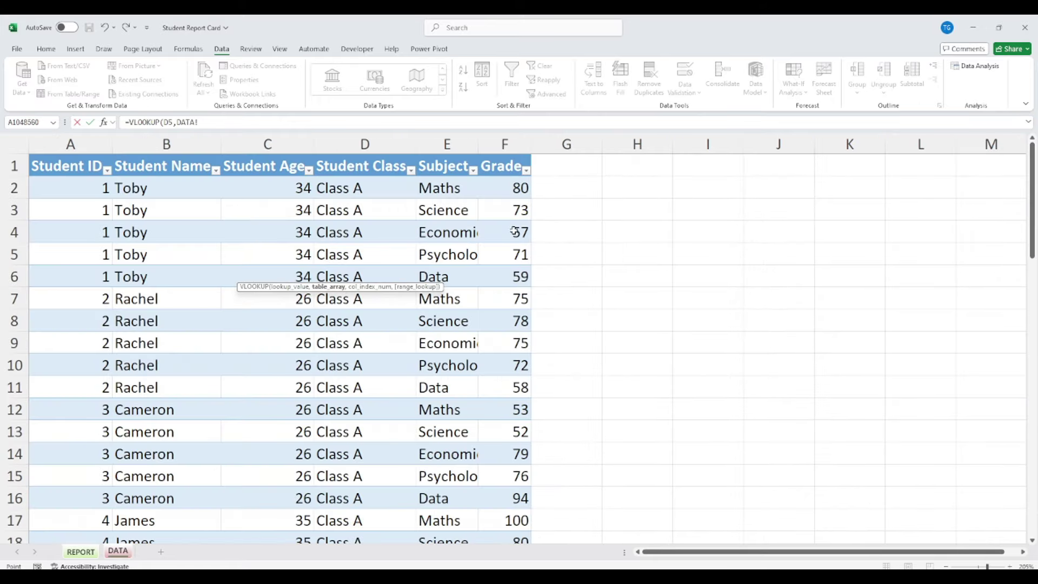
pyautogui.click(87, 137)
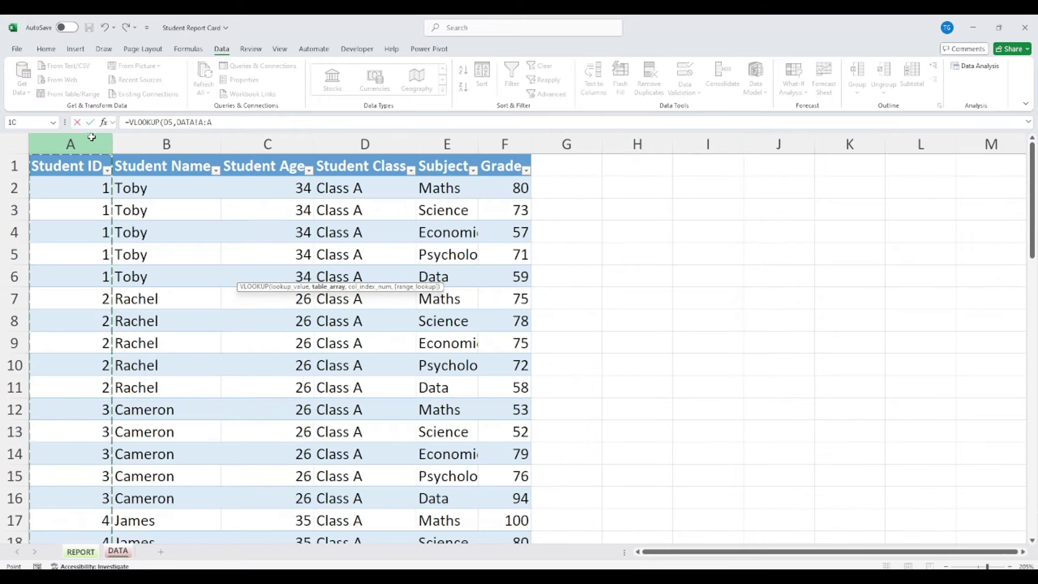
pyautogui.moveTo(100, 138); pyautogui.dragTo(492, 137)
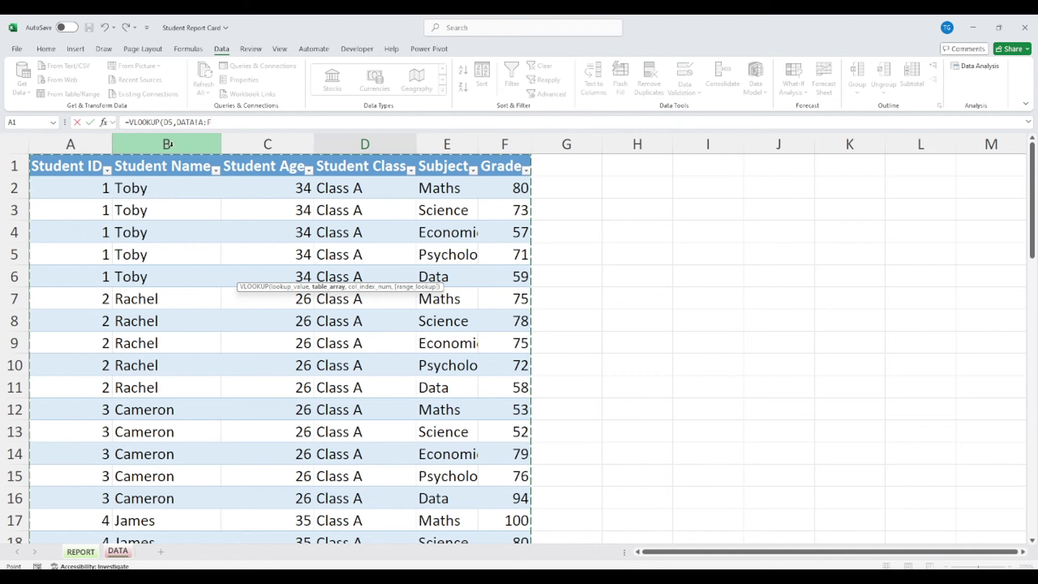
pyautogui.write(',2')
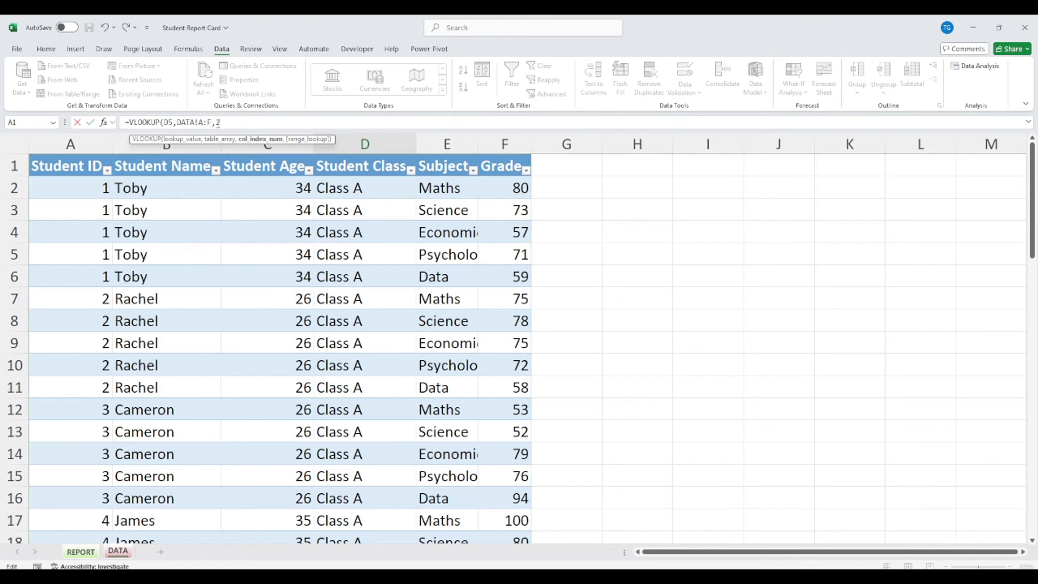
pyautogui.write(',false')
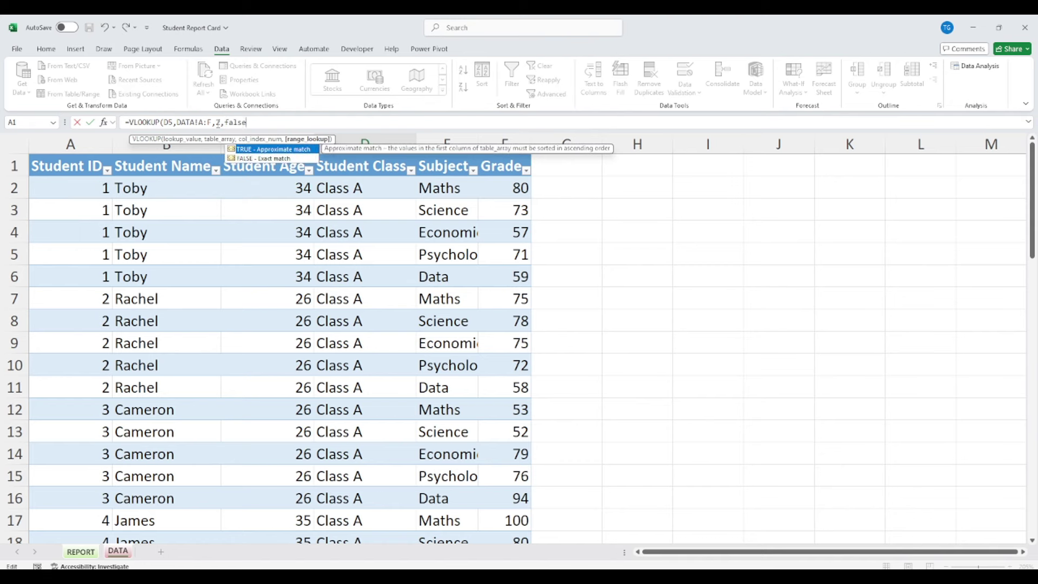
pyautogui.write(')')
pyautogui.press('Return')
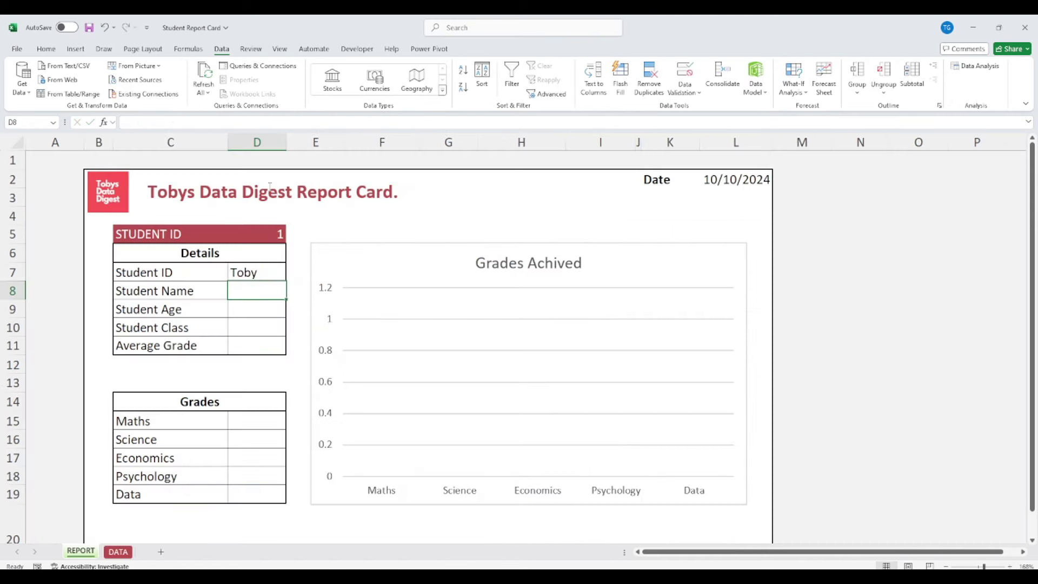
# Copy the D7 lookup formula into D8.
pyautogui.click(248, 272)
pyautogui.hotkey('ctrl', 'c')
pyautogui.click(250, 290)
pyautogui.hotkey('ctrl', 'v')
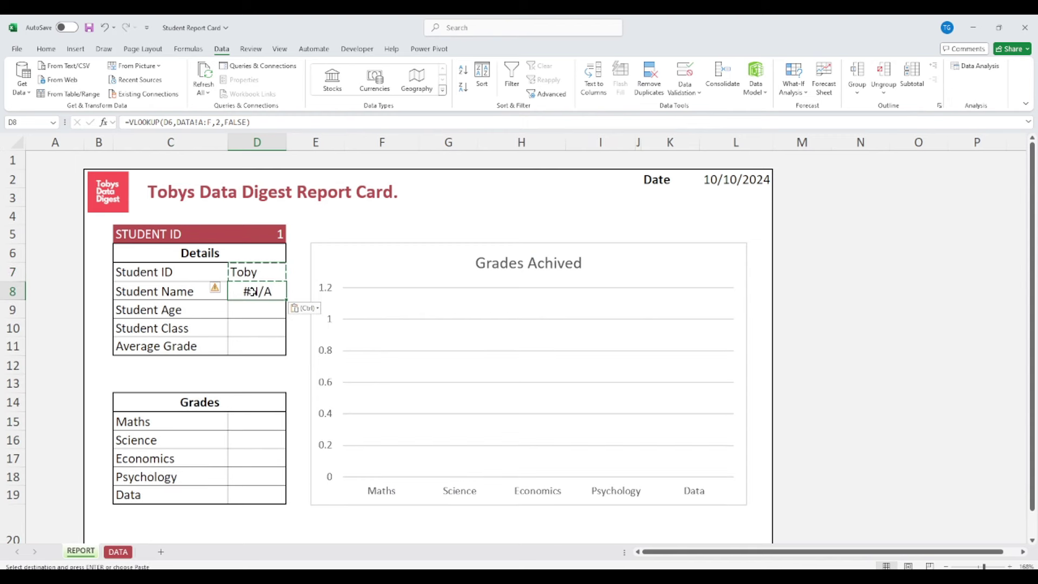
# Make the D7 lookup use absolute $D$5 and DATA!$A:$F references.
pyautogui.press('Escape')
pyautogui.click(169, 122)
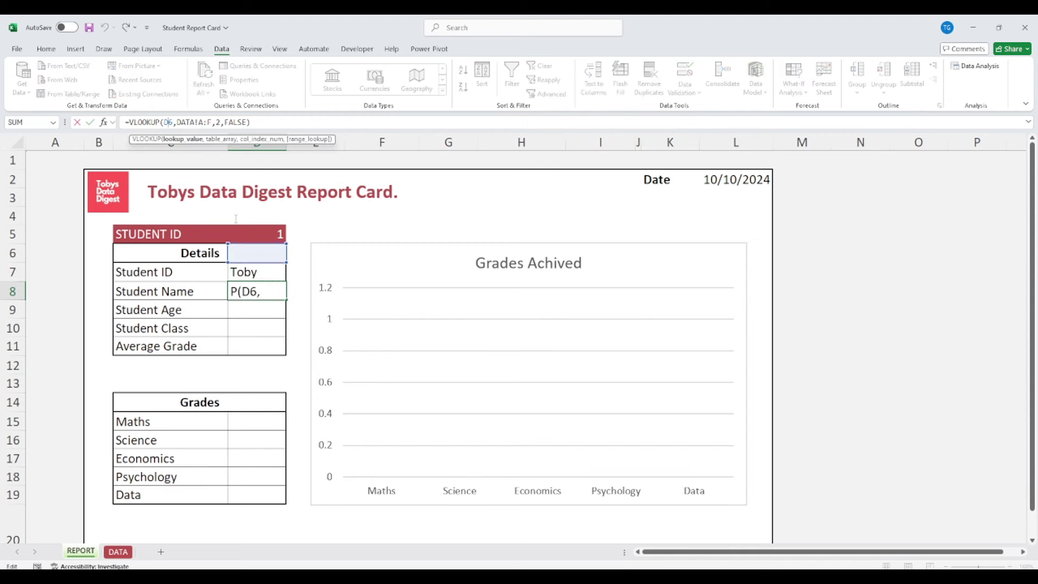
pyautogui.click(241, 234)
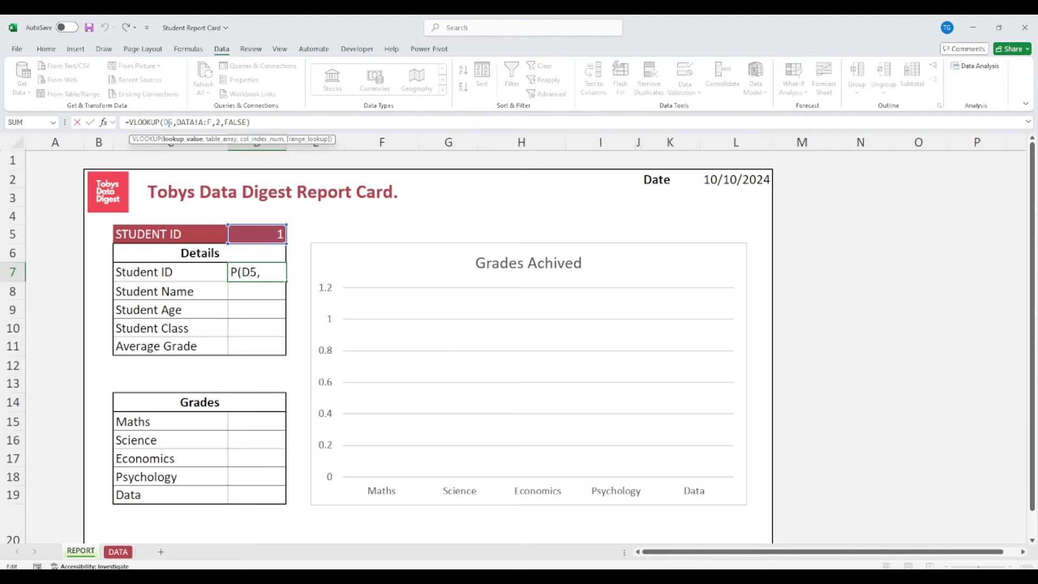
pyautogui.press('F4')
pyautogui.click(212, 121)
pyautogui.press('F4')
pyautogui.press('Return')
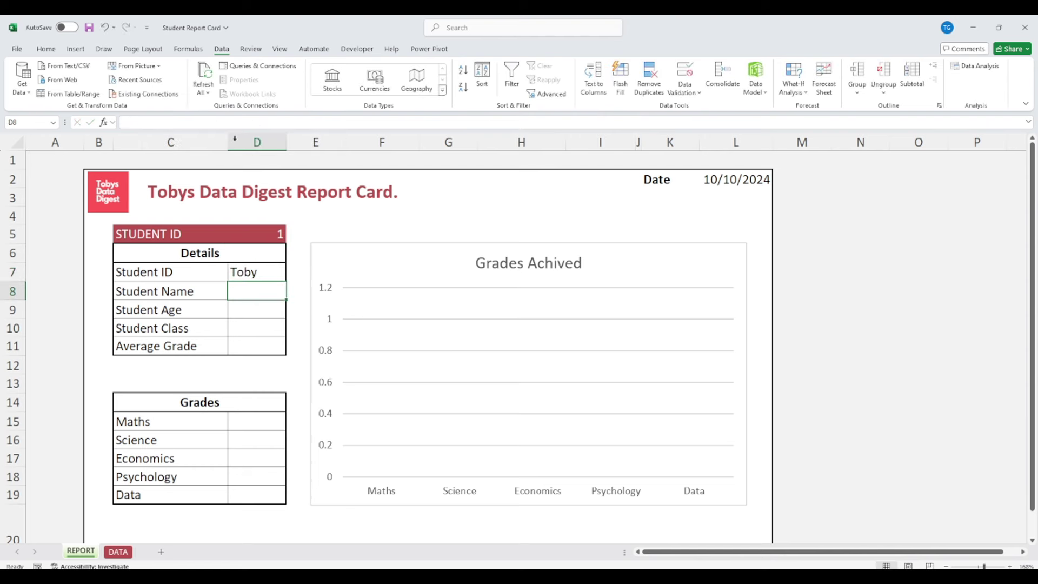
# Copy the D7 lookup formula down into D8:D11.
pyautogui.click(251, 274)
pyautogui.hotkey('ctrl', 'c')
pyautogui.moveTo(252, 284); pyautogui.dragTo(161, 274)
pyautogui.press('Return')
pyautogui.click(312, 364)
pyautogui.click(48, 53)
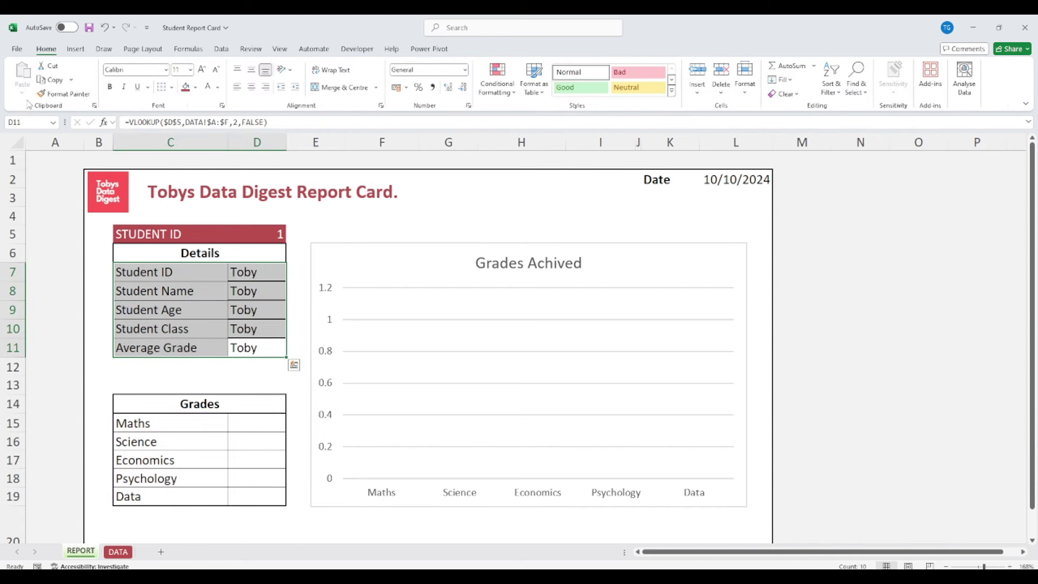
# Apply All Borders to the details table C7:D11.
pyautogui.click(172, 87)
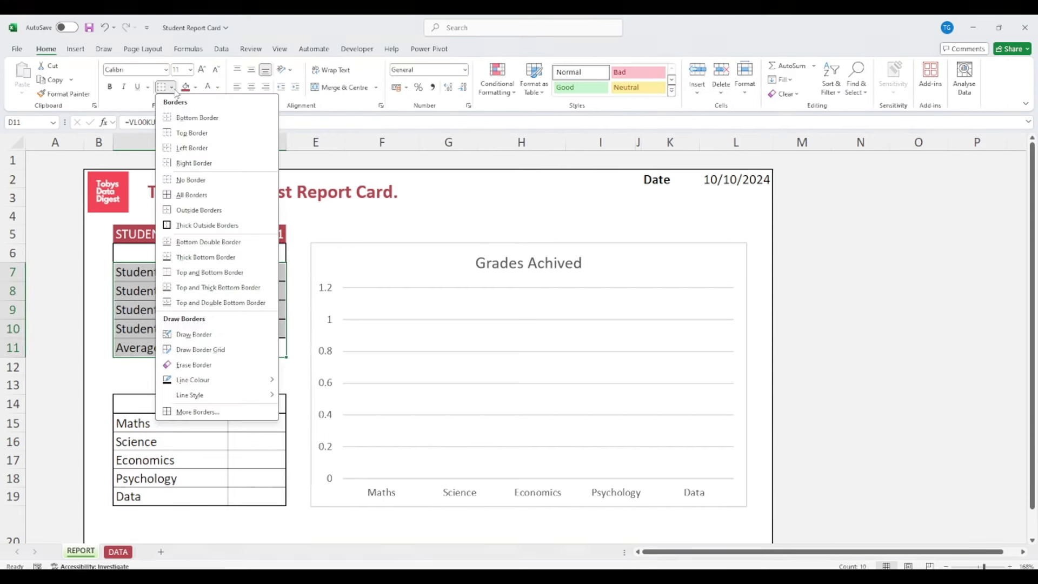
pyautogui.click(211, 202)
pyautogui.click(246, 292)
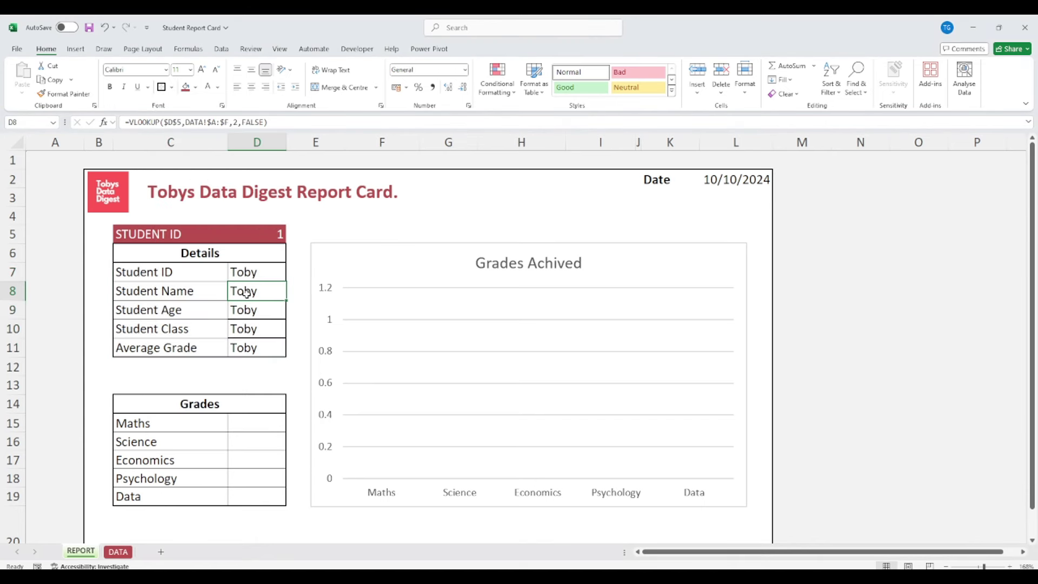
pyautogui.click(249, 273)
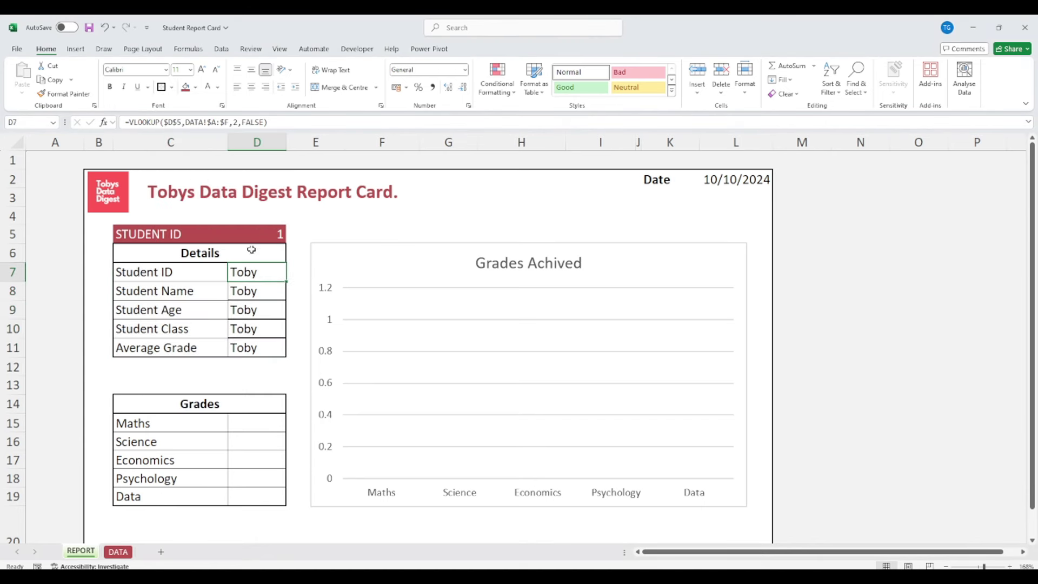
# Set lookup column indexes 1 in D7, 2 in D8 and 3 in D9 (age 34).
pyautogui.click(238, 122)
pyautogui.press('Return')
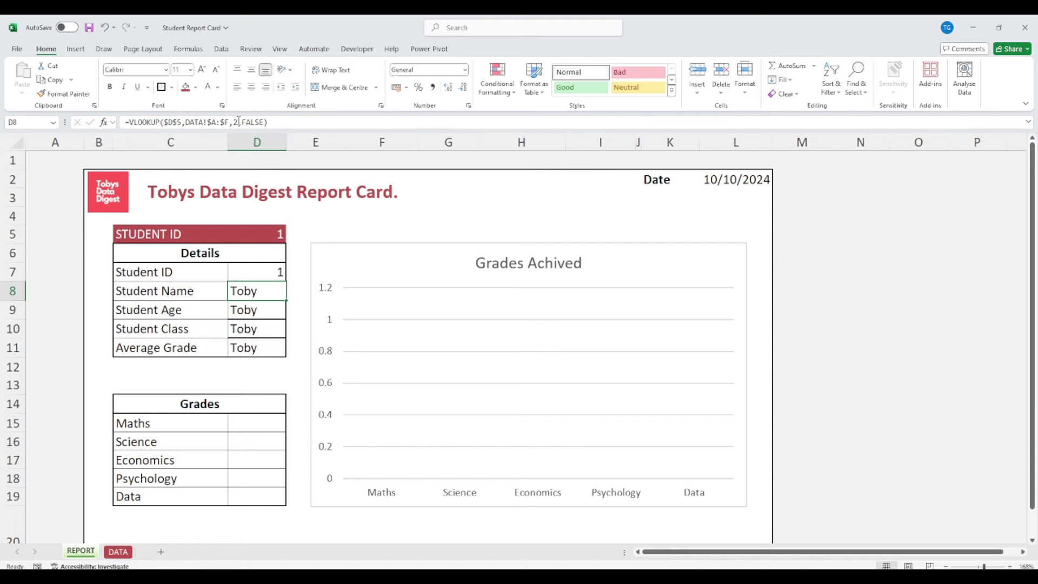
pyautogui.click(238, 122)
pyautogui.click(254, 311)
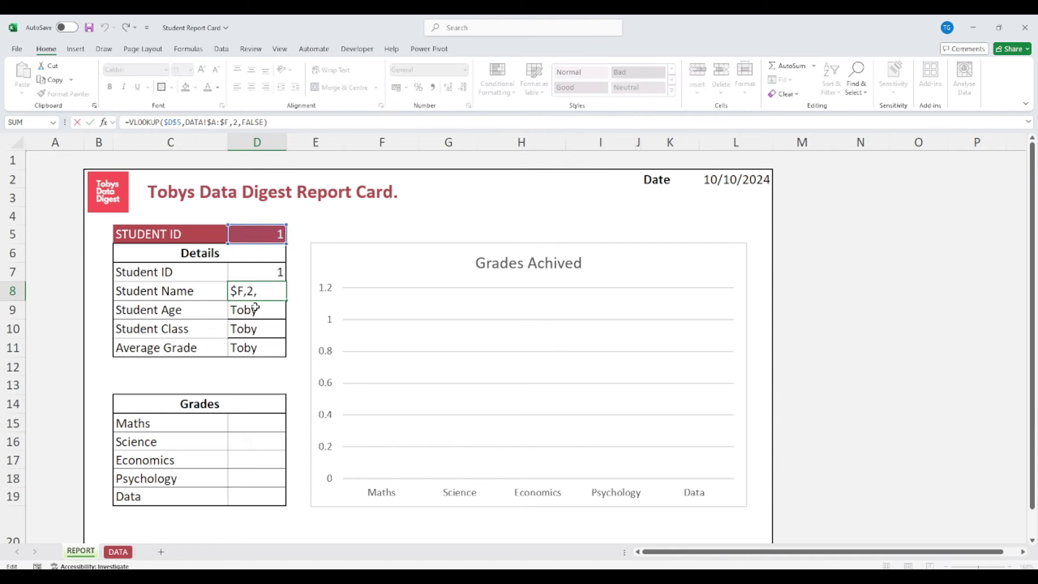
pyautogui.click(240, 121)
pyautogui.press('BackSpace')
pyautogui.write('34')
pyautogui.press('Return')
# Set D10's column index to 4 for Class A and clear Average Grade in D11.
pyautogui.click(241, 121)
pyautogui.press('BackSpace')
pyautogui.write('4')
pyautogui.press('Return')
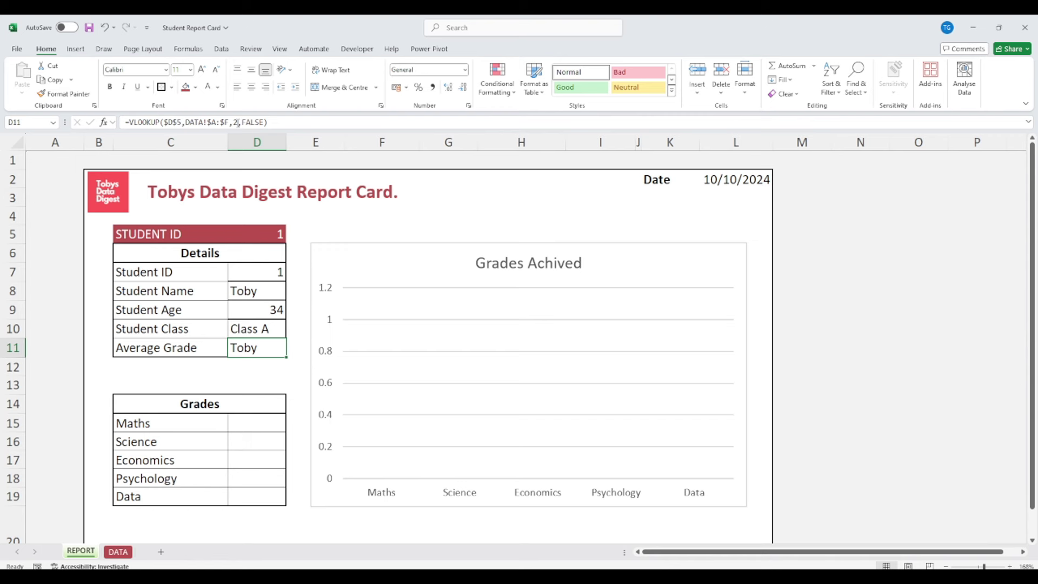
pyautogui.press('Delete')
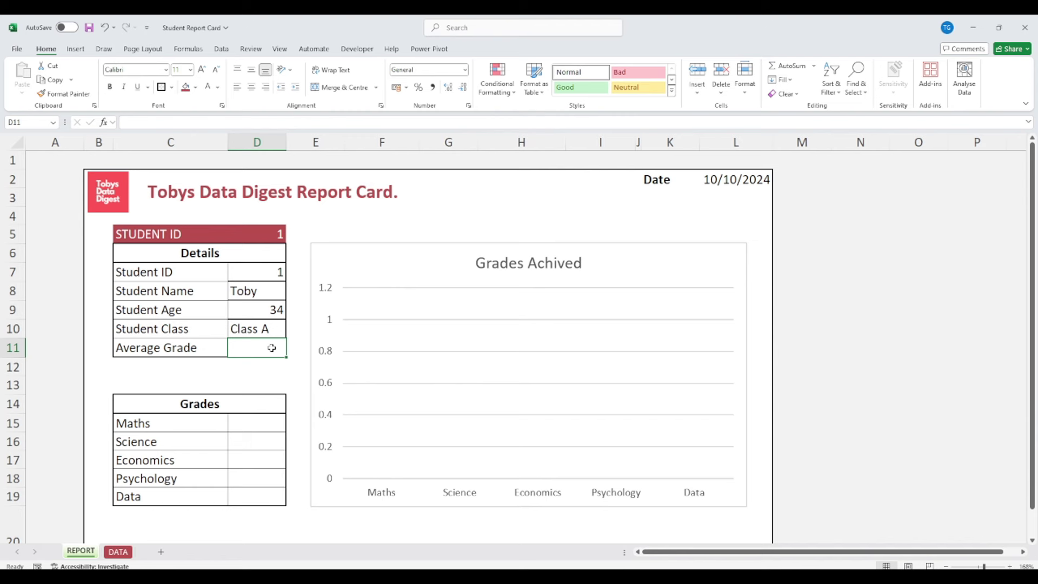
# Clear the #NAME? error from D11 and start an AVERAGEIF formula there.
pyautogui.write('=aver')
pyautogui.press('Return')
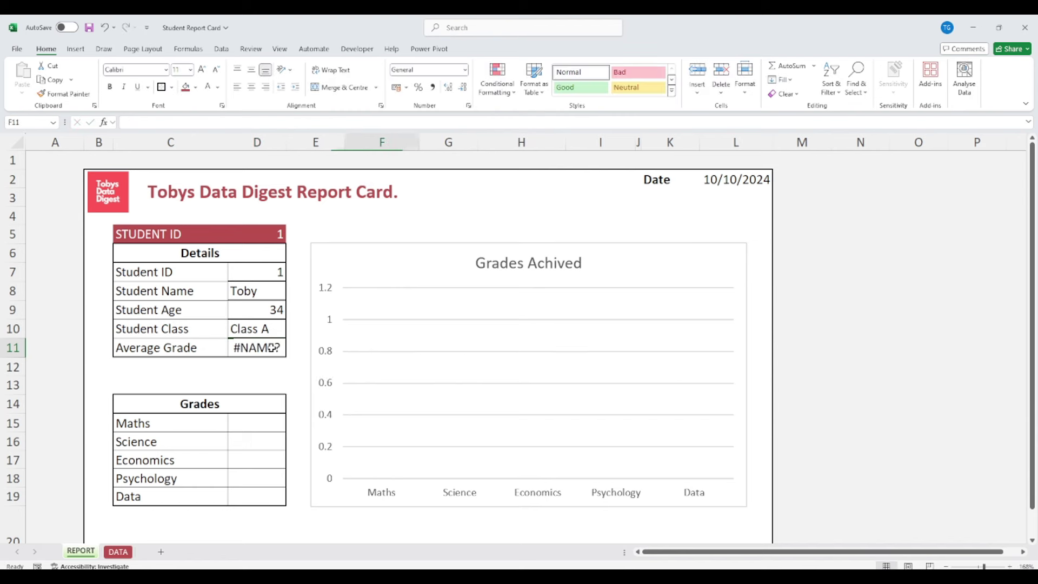
pyautogui.click(272, 347)
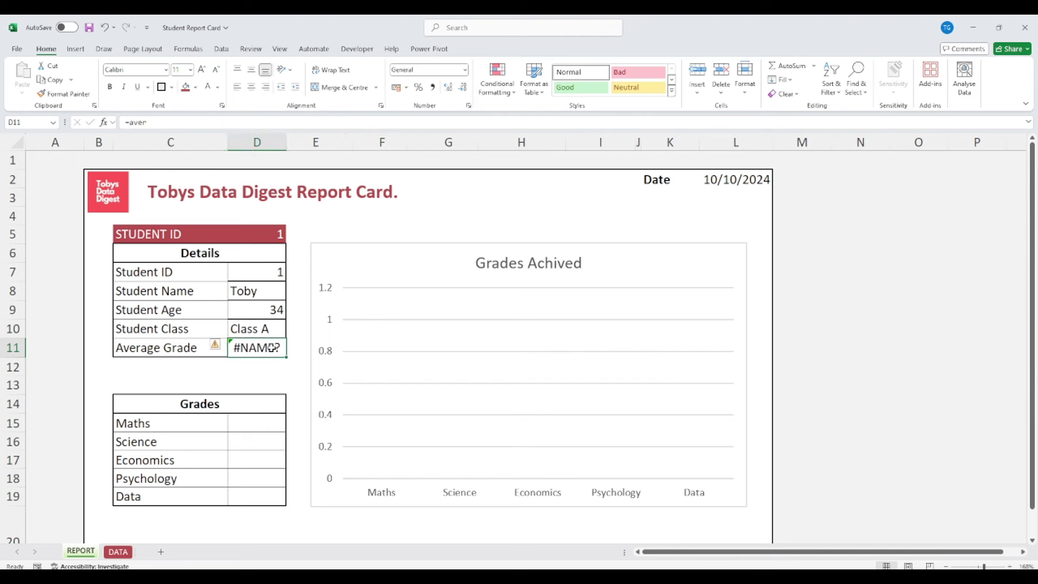
pyautogui.press('Delete')
pyautogui.write('=average')
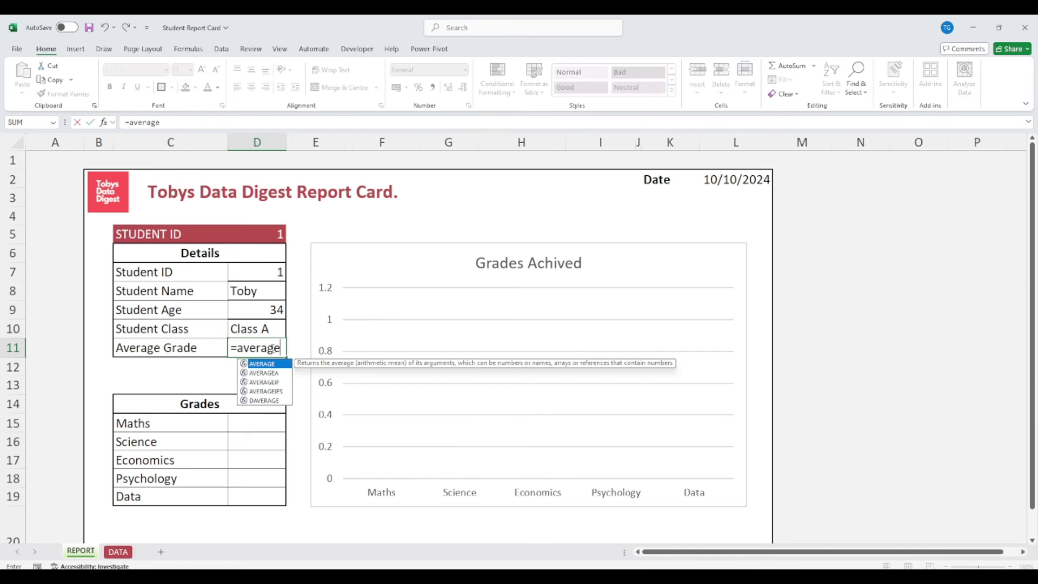
pyautogui.press('Down')
pyautogui.press('Down')
pyautogui.press('Tab')
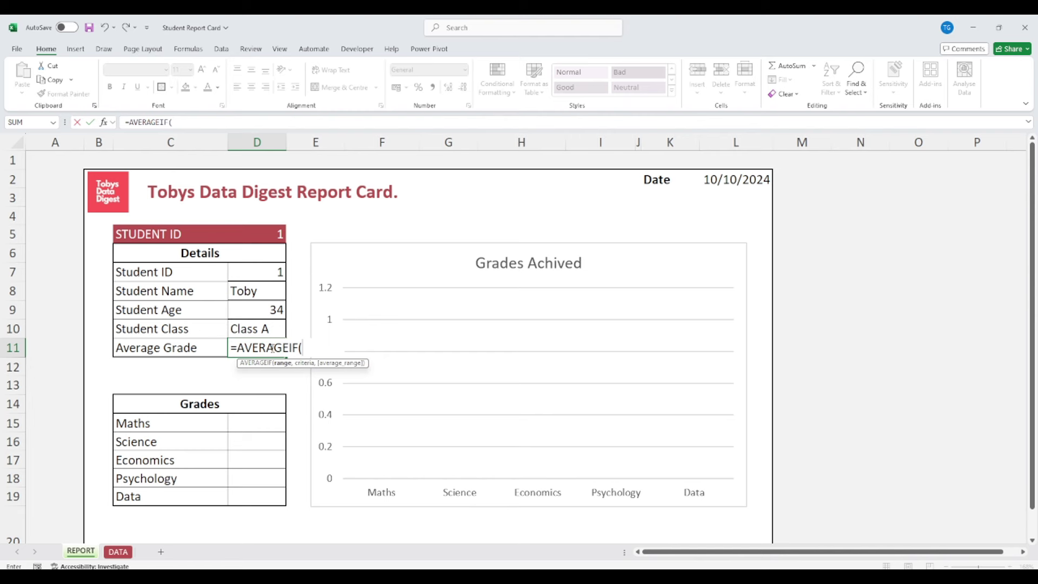
pyautogui.click(277, 239)
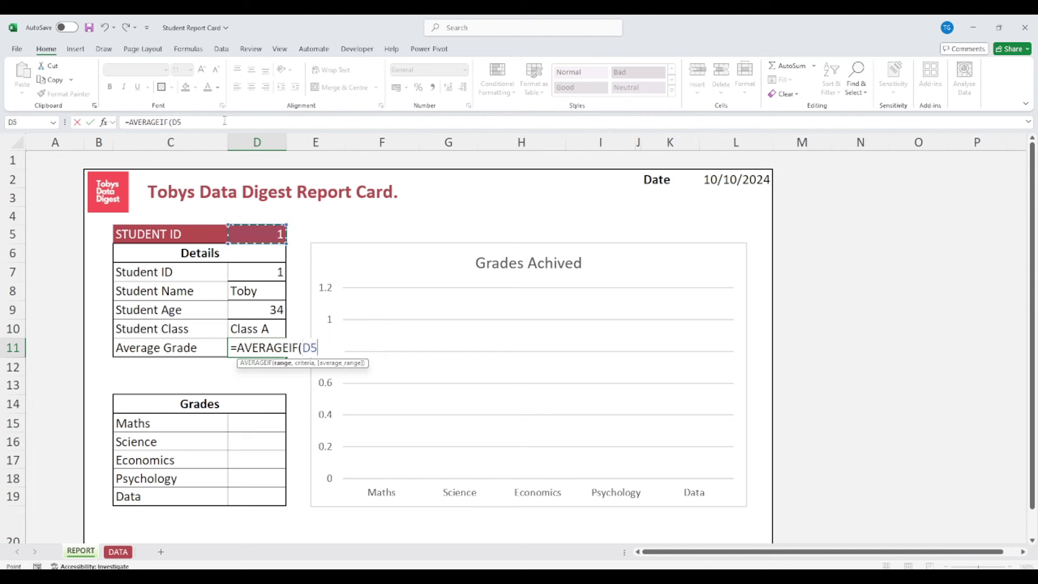
pyautogui.press('BackSpace')
pyautogui.click(224, 120)
pyautogui.press('BackSpace')
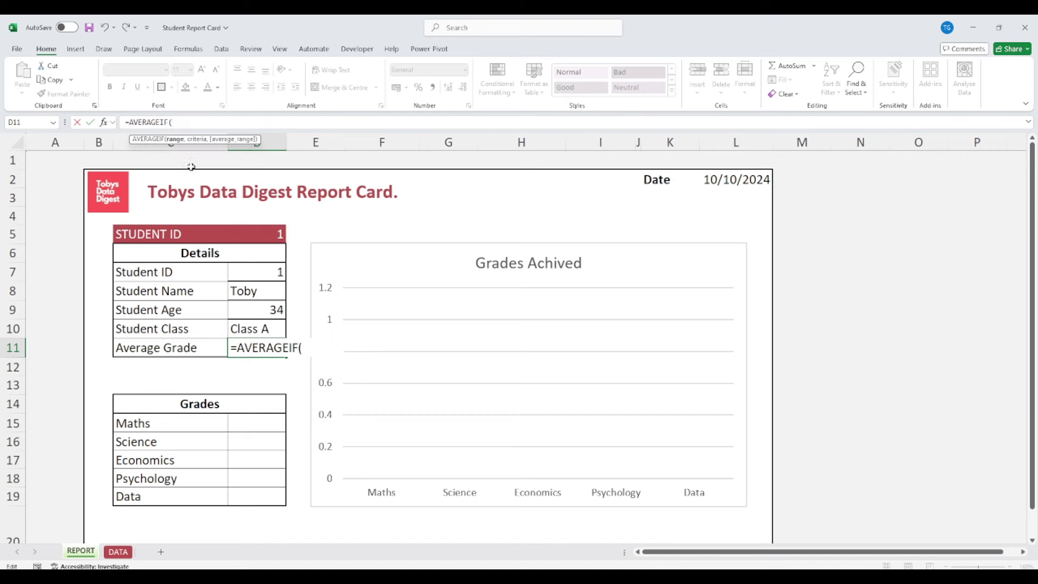
# Complete AVERAGEIF with range DATA!A:A, criteria REPORT!D5 and average range DATA!F:F.
pyautogui.click(120, 552)
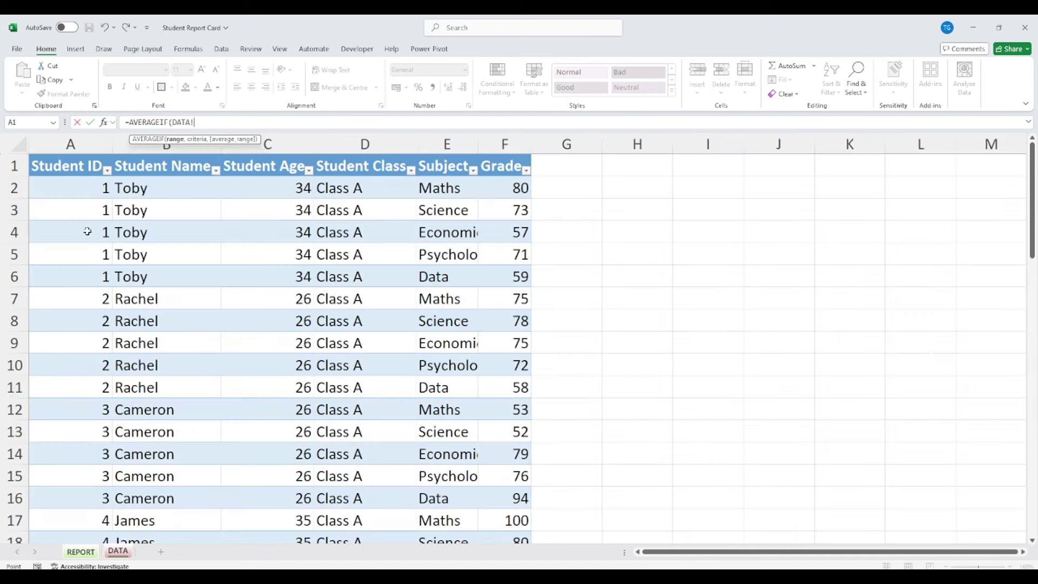
pyautogui.click(90, 137)
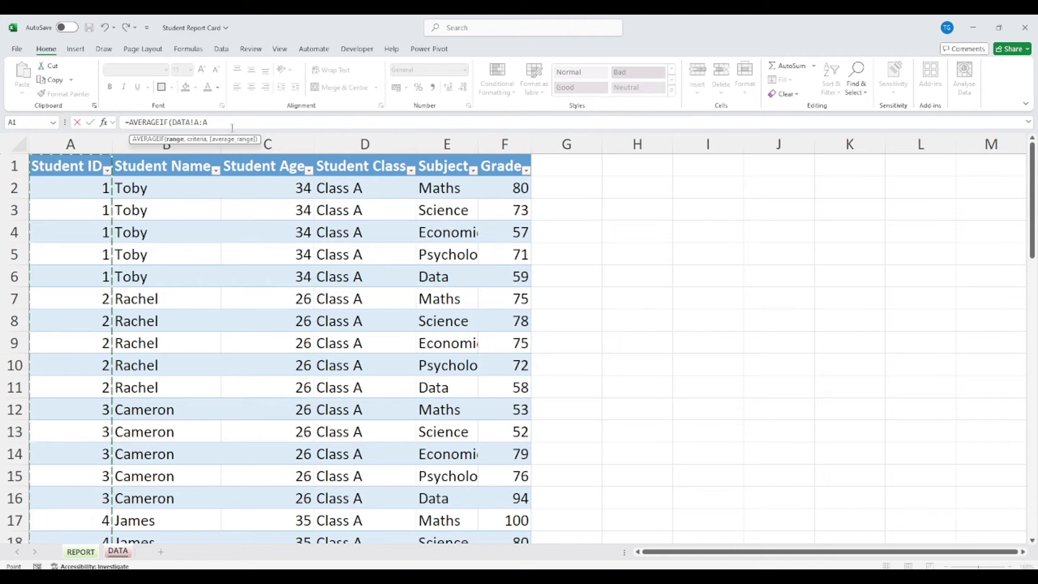
pyautogui.write(',')
pyautogui.click(89, 551)
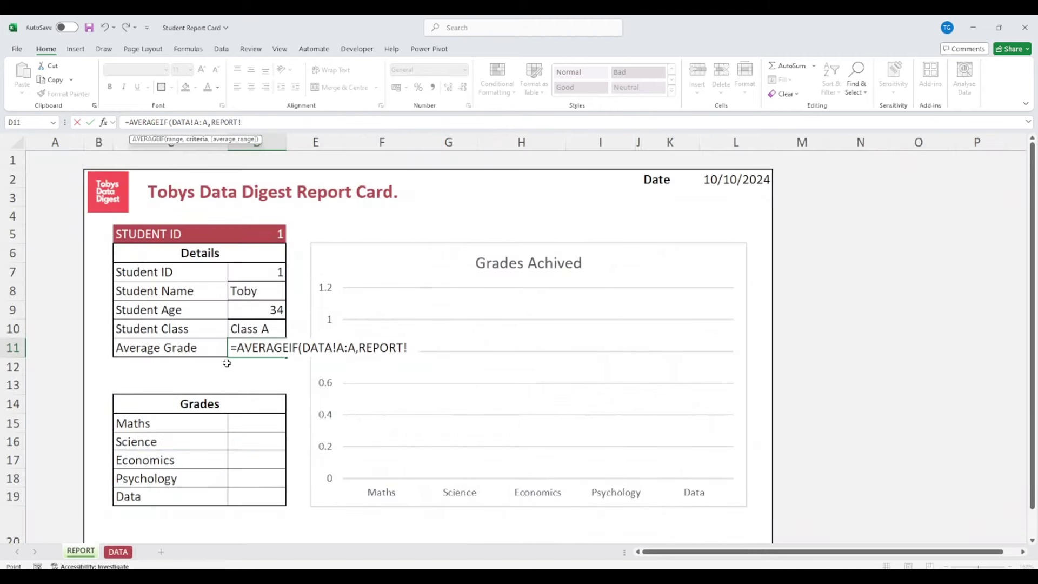
pyautogui.click(267, 234)
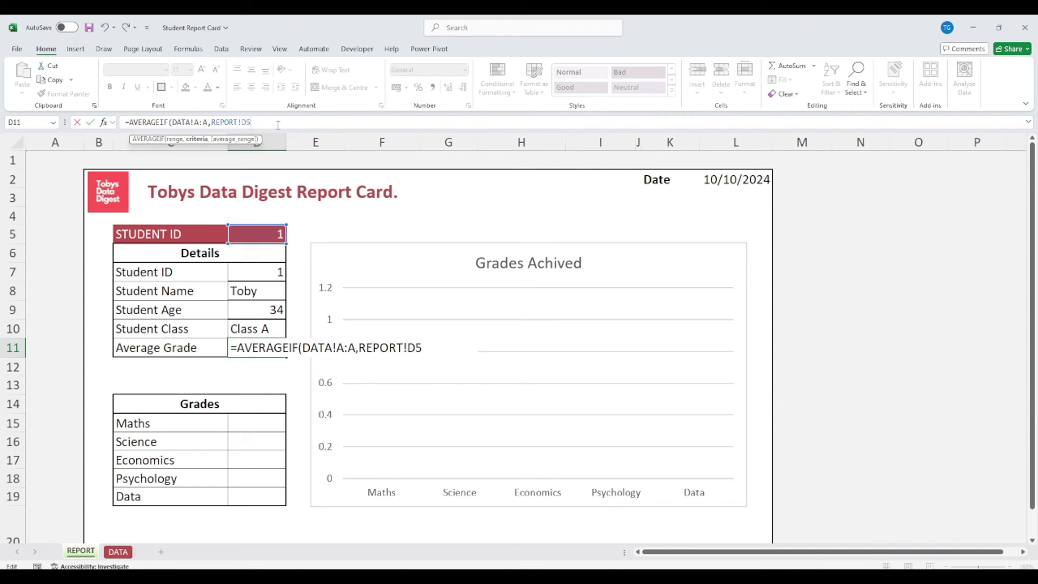
pyautogui.write(',')
pyautogui.click(121, 551)
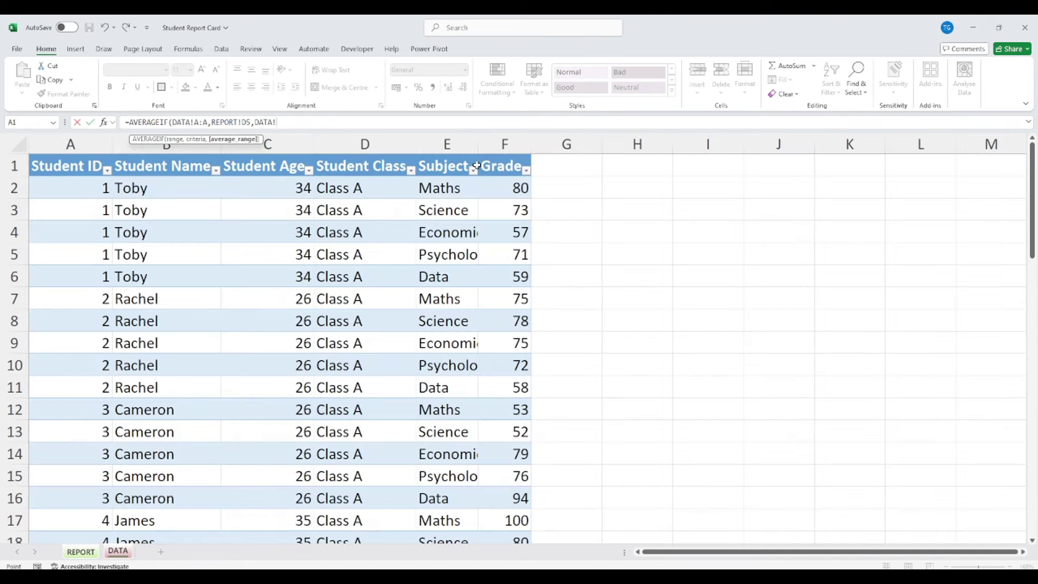
pyautogui.click(504, 144)
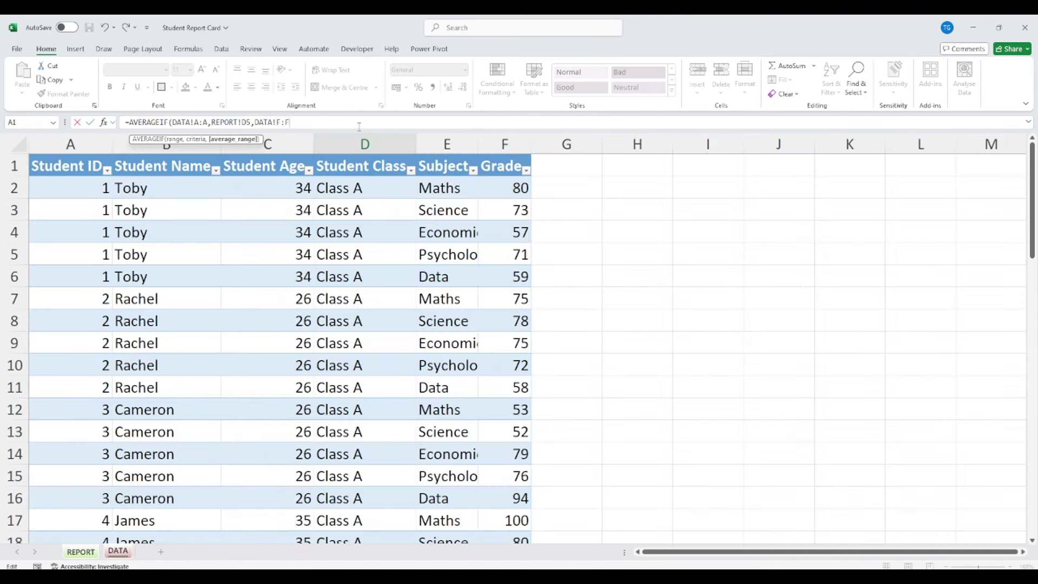
pyautogui.press('Return')
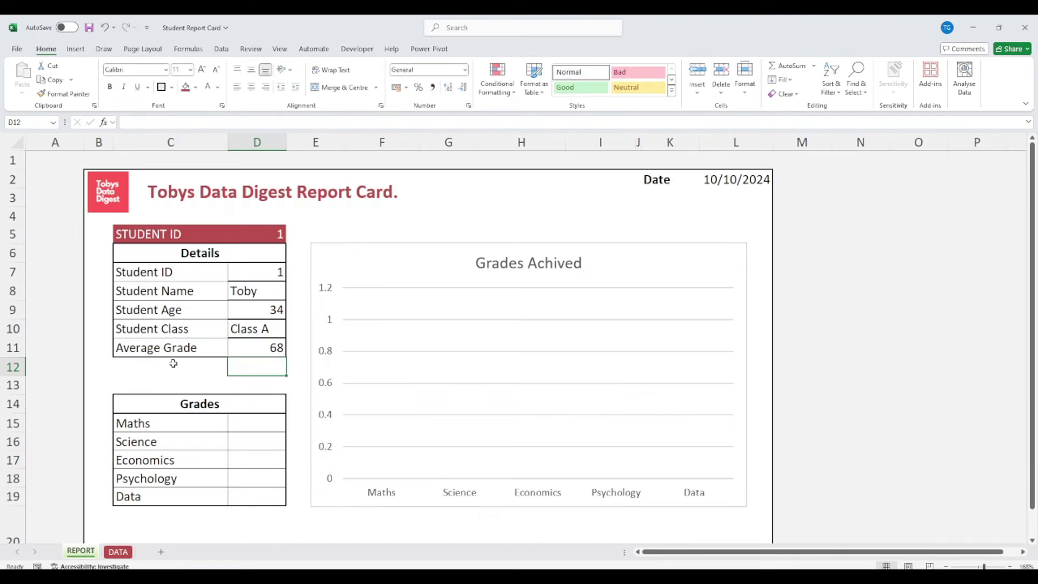
# Filter the DATA table to show only Student ID 1.
pyautogui.click(350, 221)
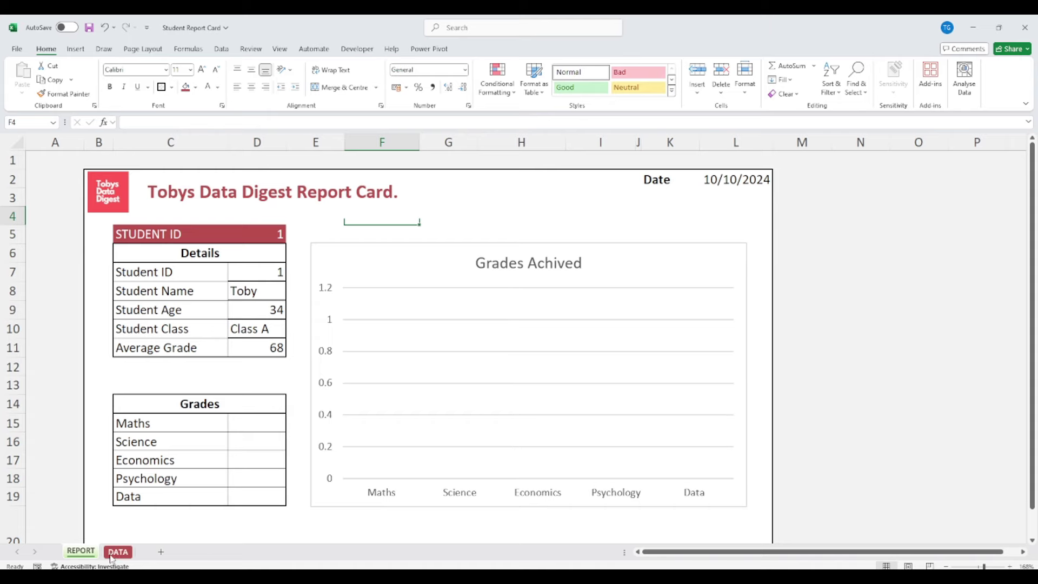
pyautogui.click(117, 551)
pyautogui.click(216, 171)
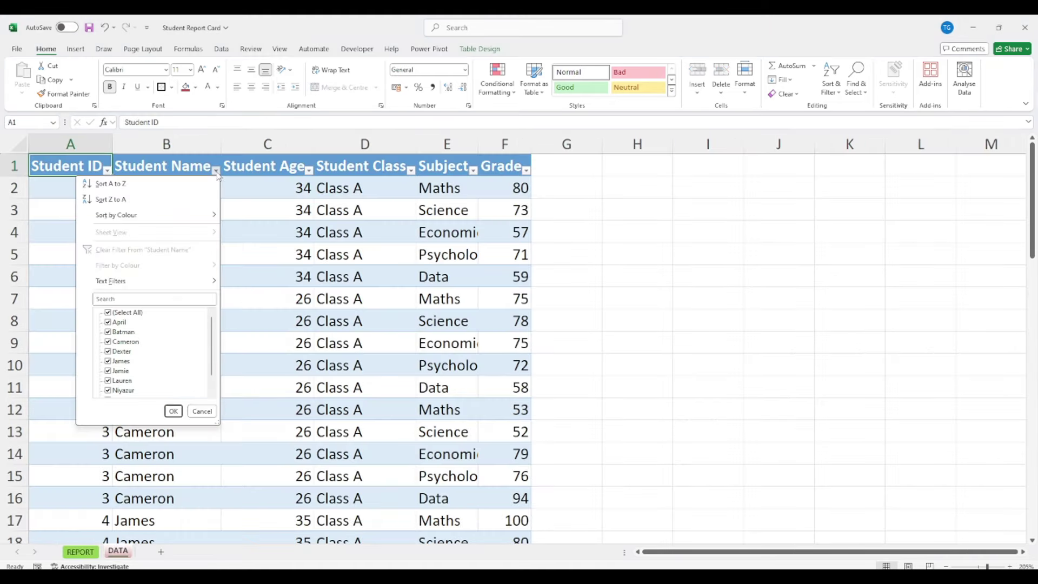
pyautogui.click(89, 560)
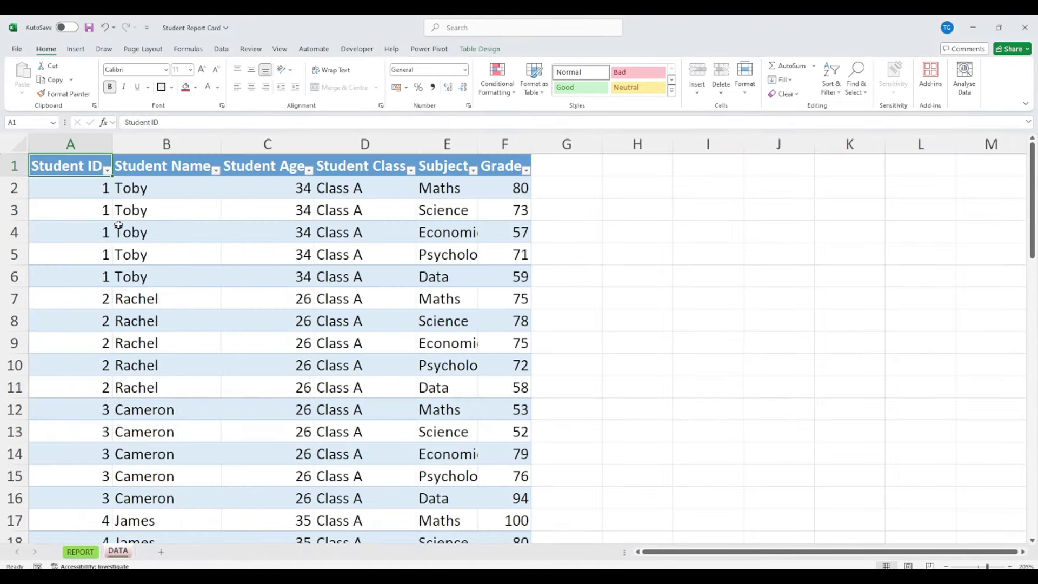
pyautogui.click(107, 171)
pyautogui.click(32, 312)
pyautogui.click(32, 322)
pyautogui.click(97, 411)
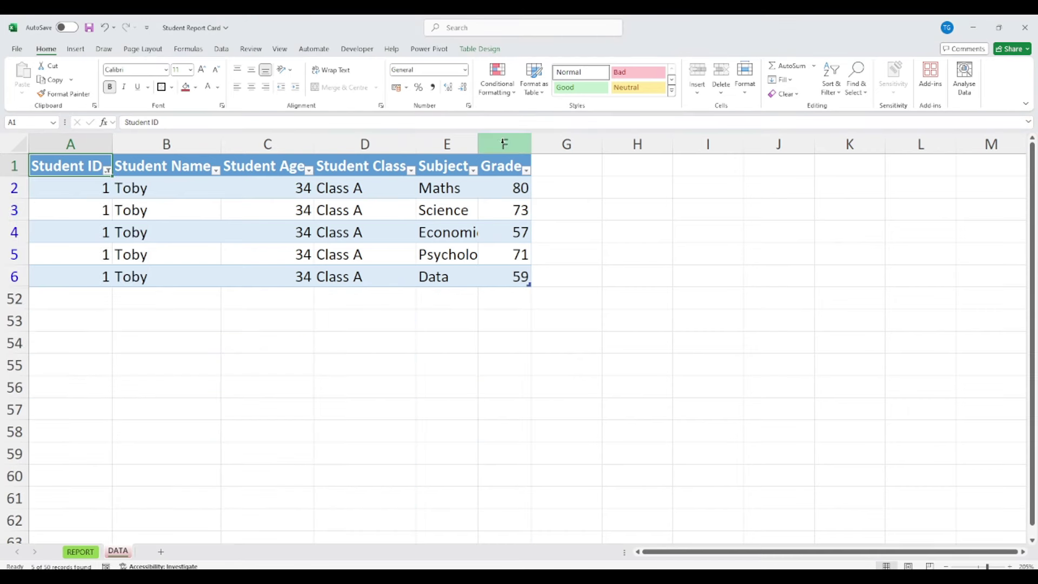
# Clear the Student ID filter so every student is listed again.
pyautogui.click(503, 143)
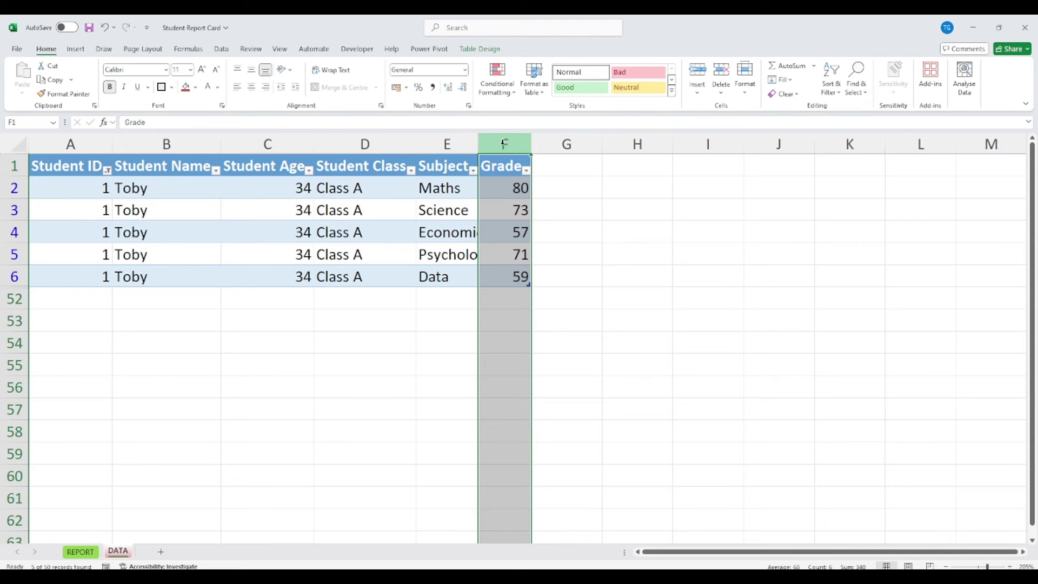
pyautogui.click(248, 313)
pyautogui.click(108, 171)
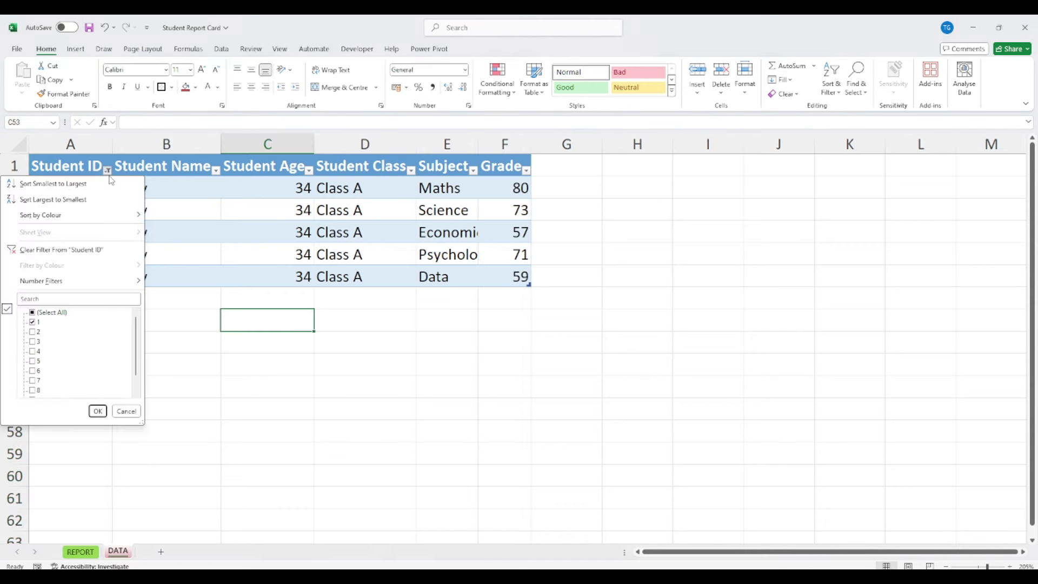
pyautogui.click(54, 249)
# Copy D7's lookup formula into the Maths grade cell D15 and edit it.
pyautogui.click(80, 551)
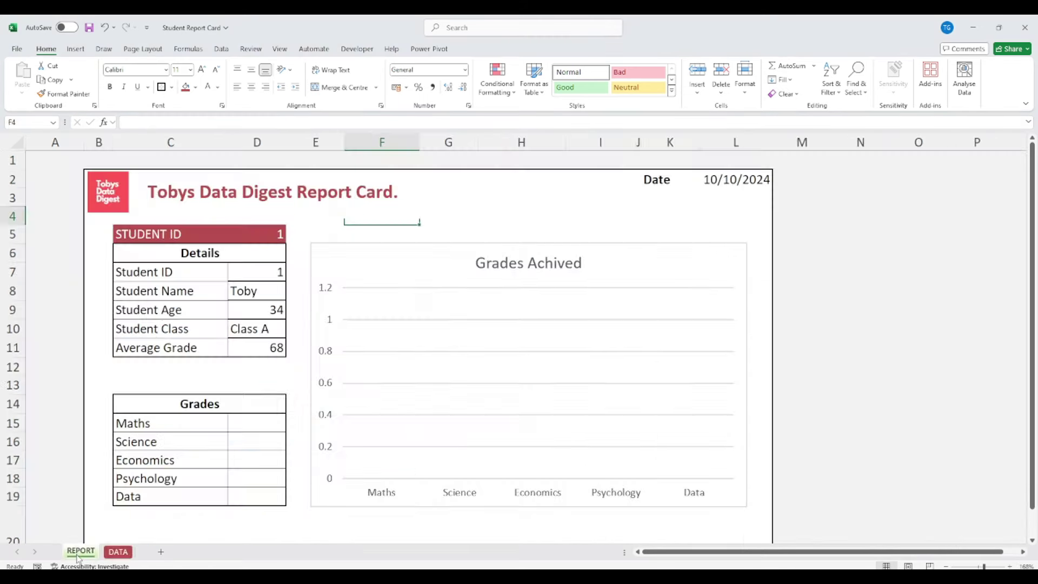
pyautogui.click(270, 276)
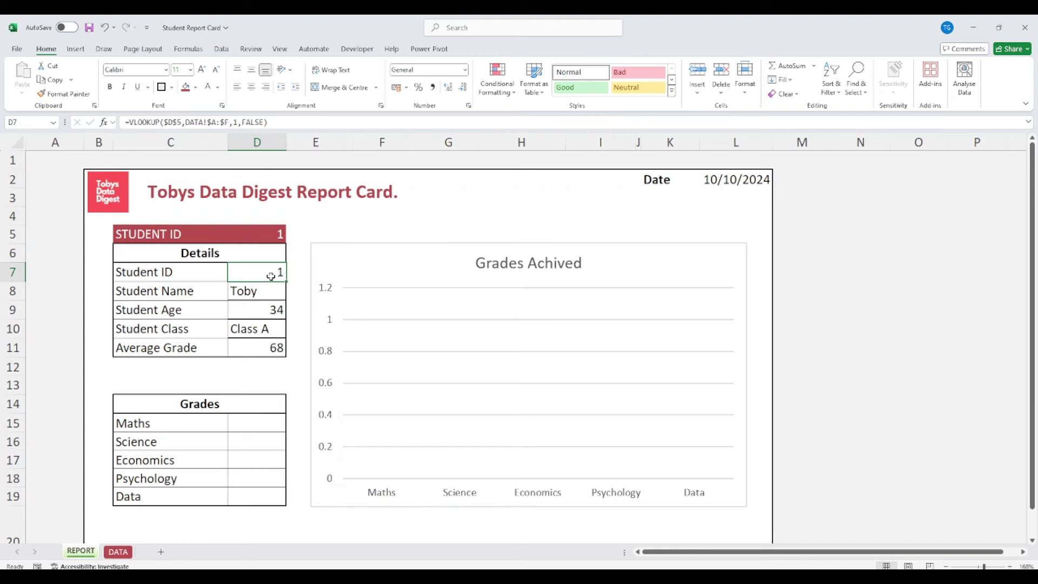
pyautogui.hotkey('ctrl', 'c')
pyautogui.click(256, 424)
pyautogui.hotkey('ctrl', 'v')
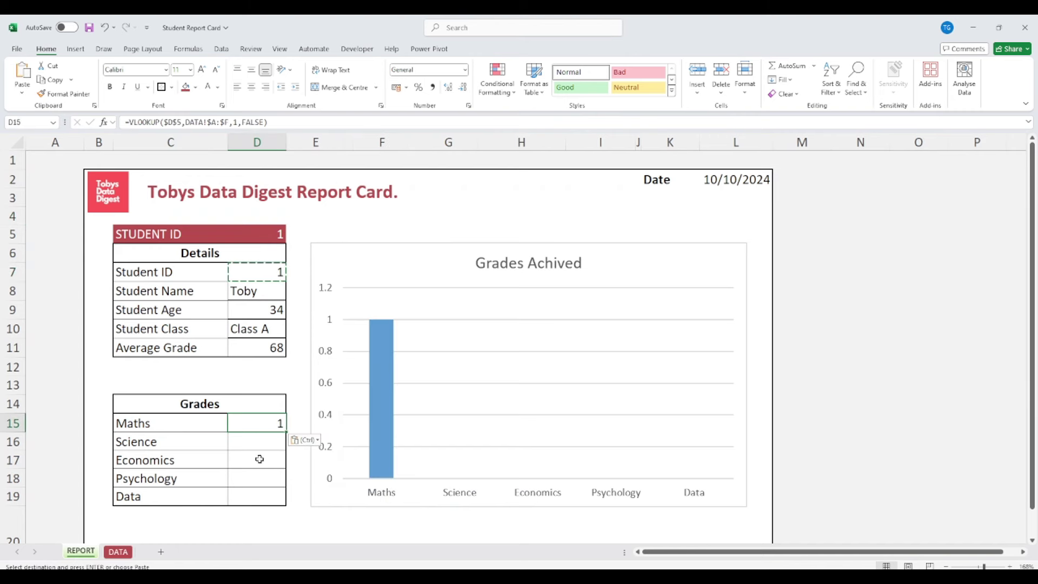
pyautogui.click(203, 123)
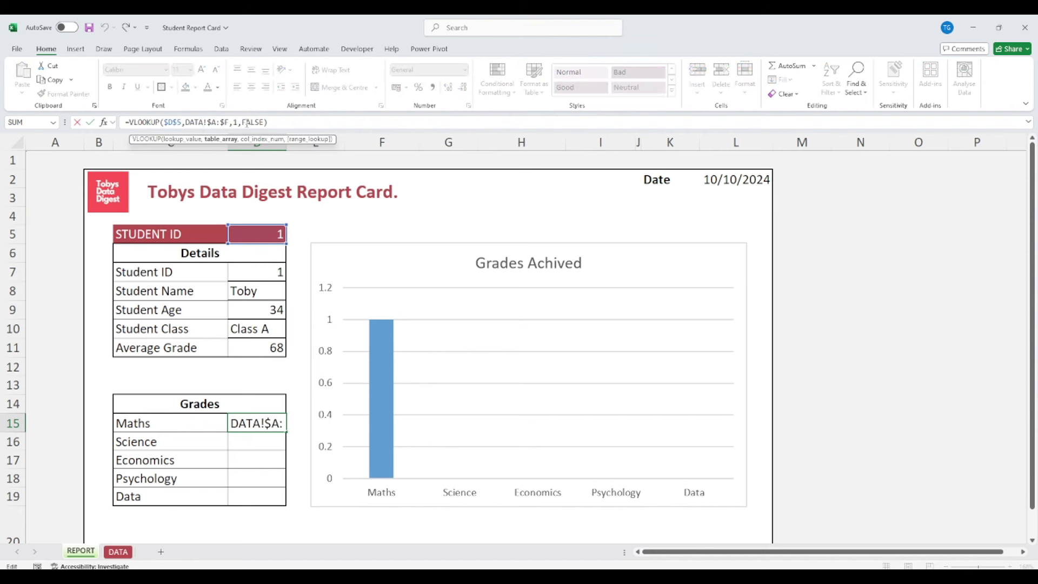
pyautogui.press('Return')
pyautogui.click(119, 554)
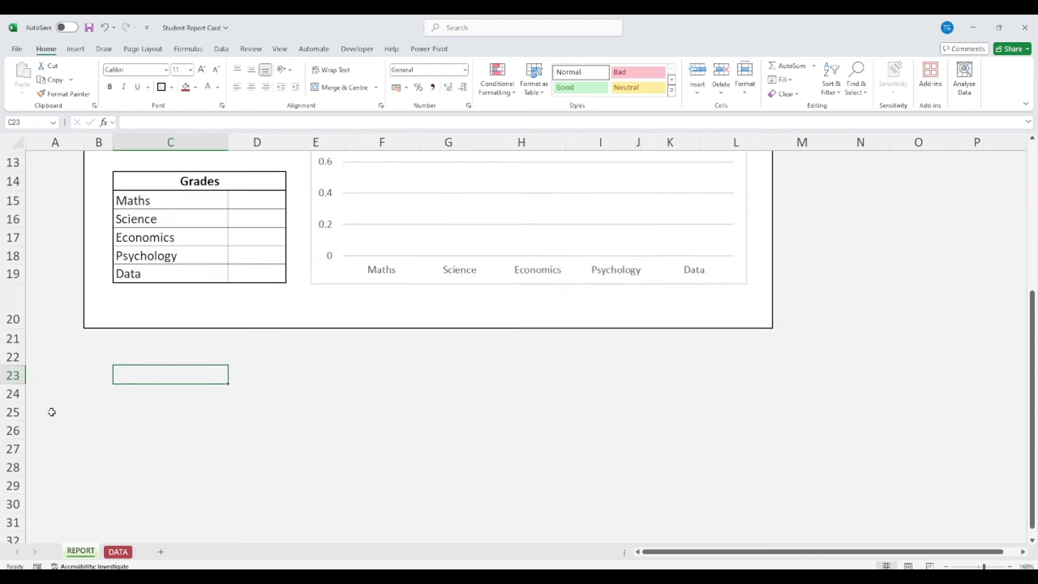
# Start a FILTER formula in C23 returning the DATA Subject and Grade columns E:F.
pyautogui.click(80, 551)
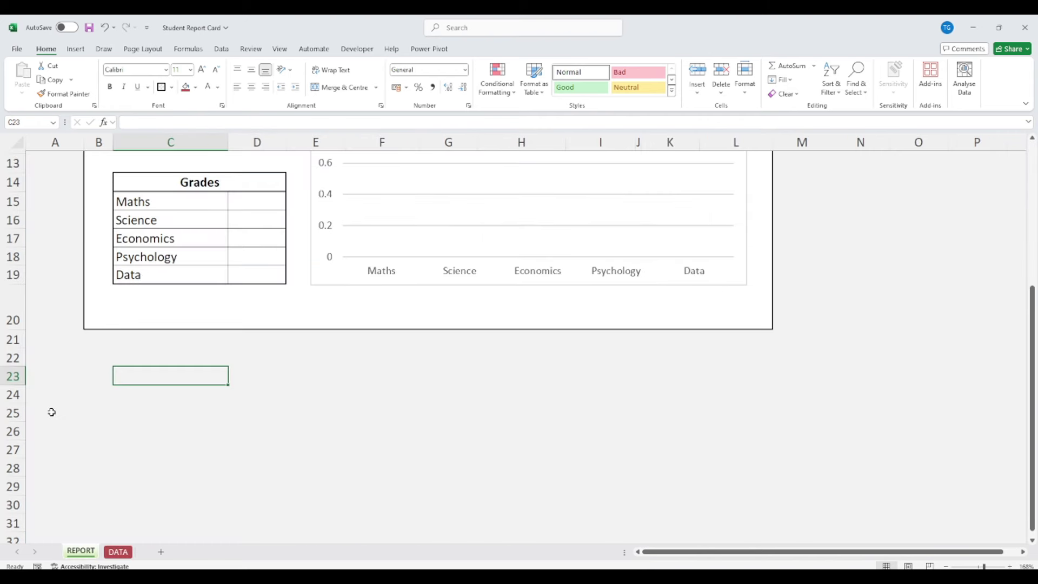
pyautogui.write('=FILTER(')
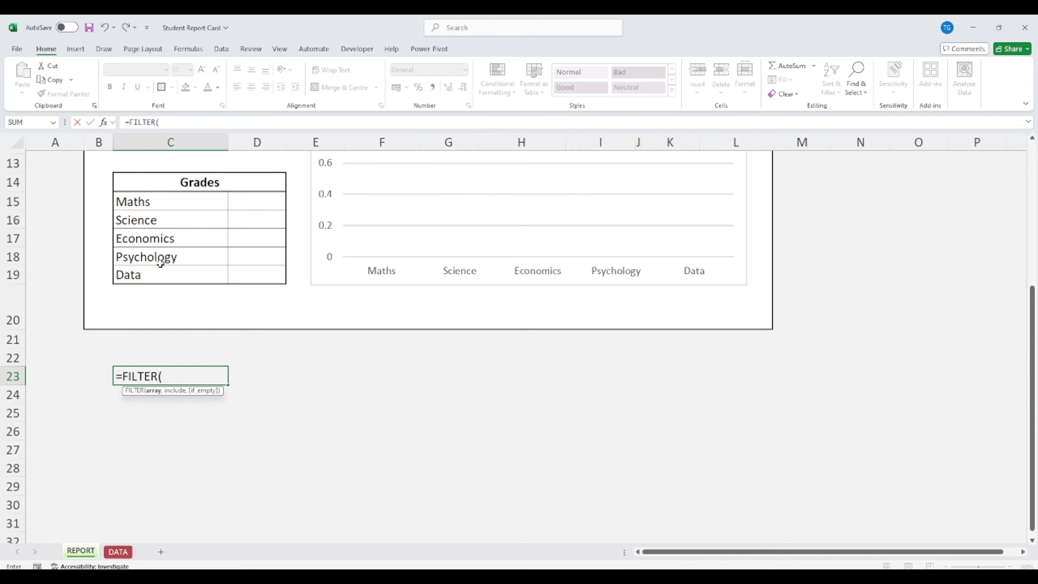
pyautogui.click(118, 552)
pyautogui.moveTo(446, 143); pyautogui.dragTo(503, 145)
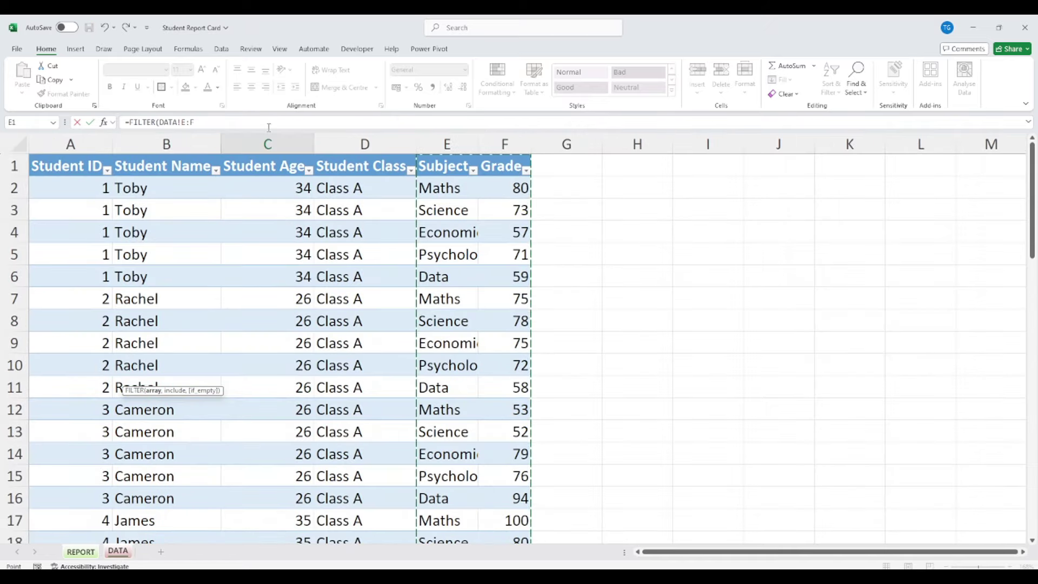
pyautogui.click(269, 127)
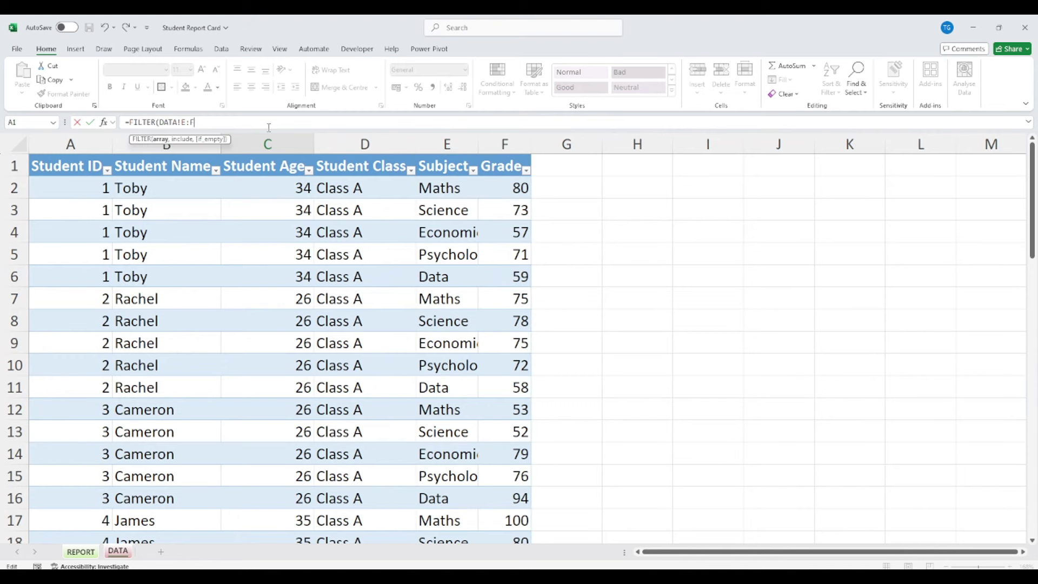
pyautogui.write(',')
# Add the condition DATA!A:A=REPORT!D5 with a "No Subjects" fallback and enter it.
pyautogui.click(90, 145)
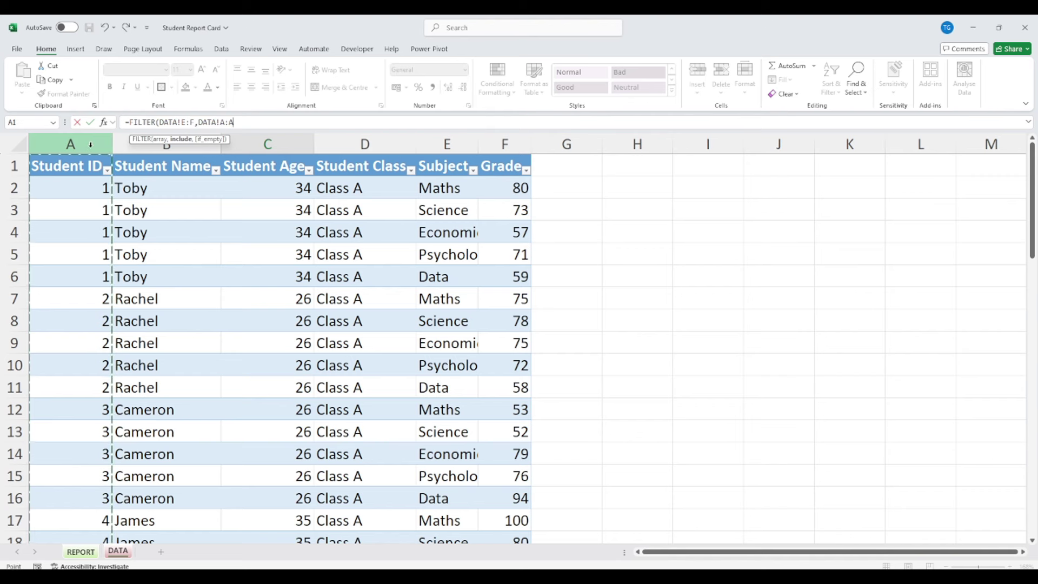
pyautogui.write('=')
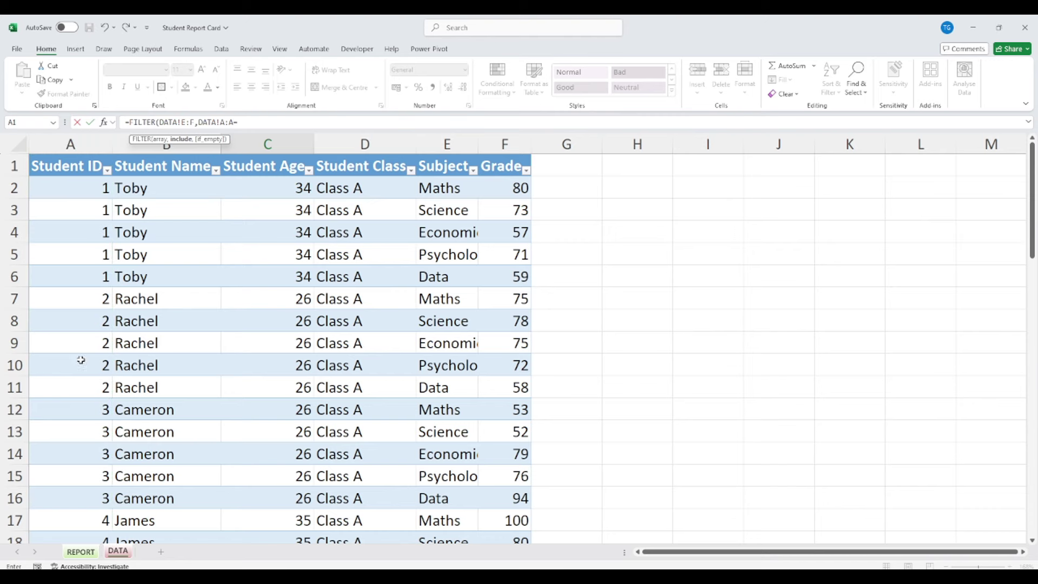
pyautogui.click(78, 552)
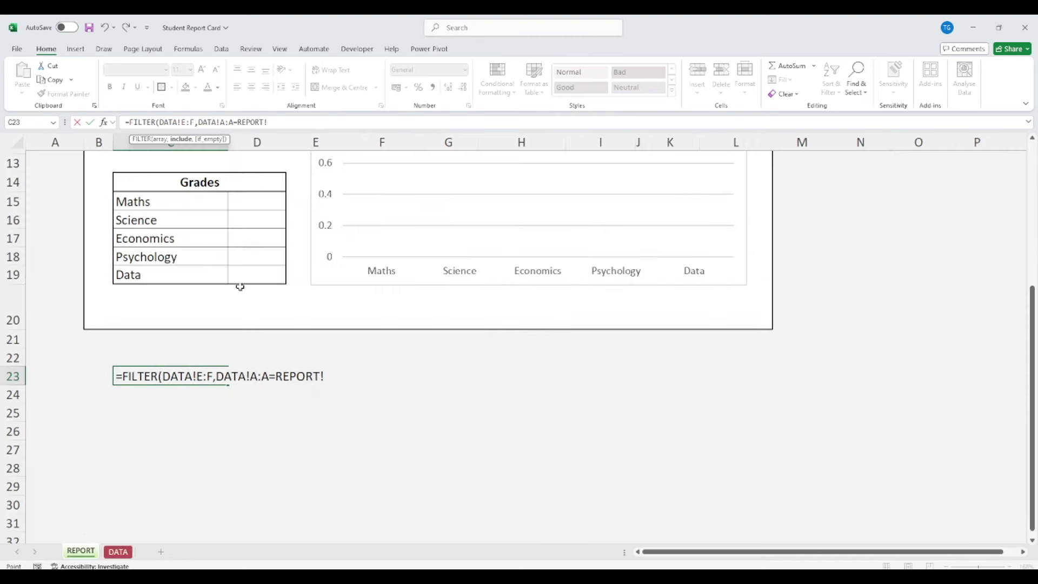
pyautogui.scroll(4, 239, 281)
pyautogui.click(278, 233)
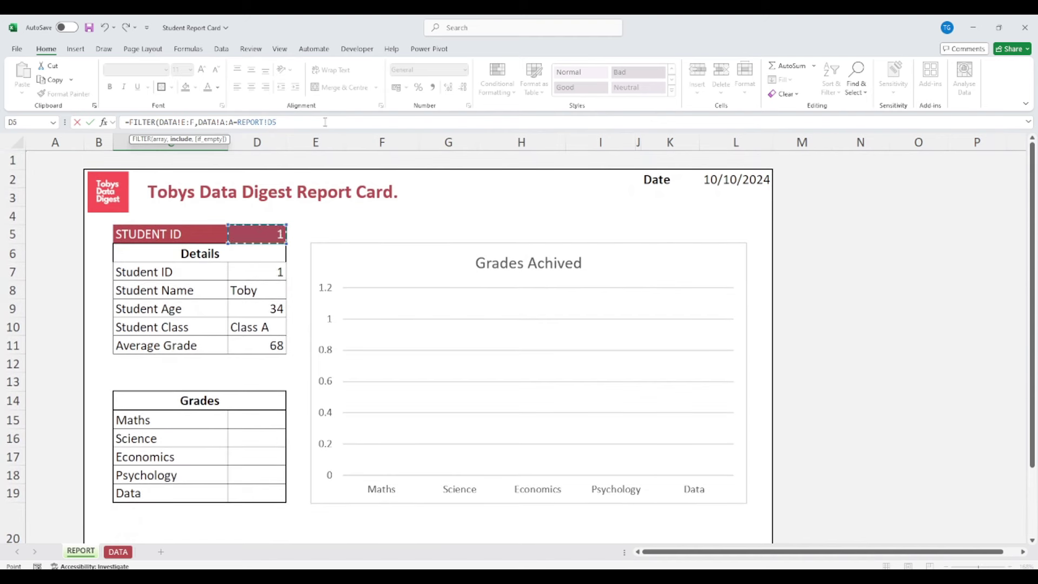
pyautogui.write(',')
pyautogui.write('"No Subjects")')
pyautogui.press('Return')
# Check the spilled FILTER results, then select the formula cell C23.
pyautogui.scroll(-2, 304, 289)
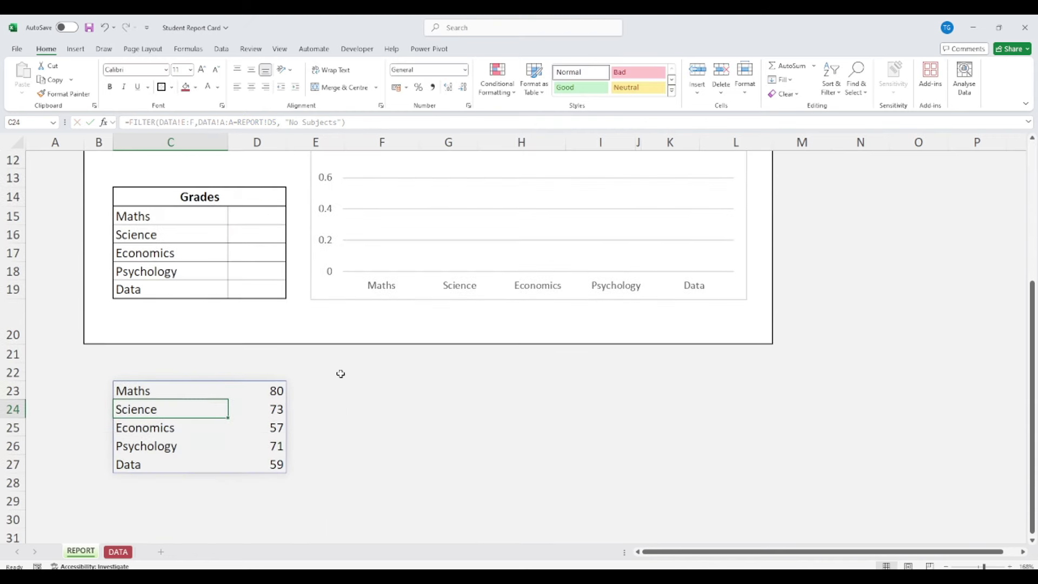
pyautogui.click(341, 371)
pyautogui.moveTo(151, 393); pyautogui.dragTo(256, 462)
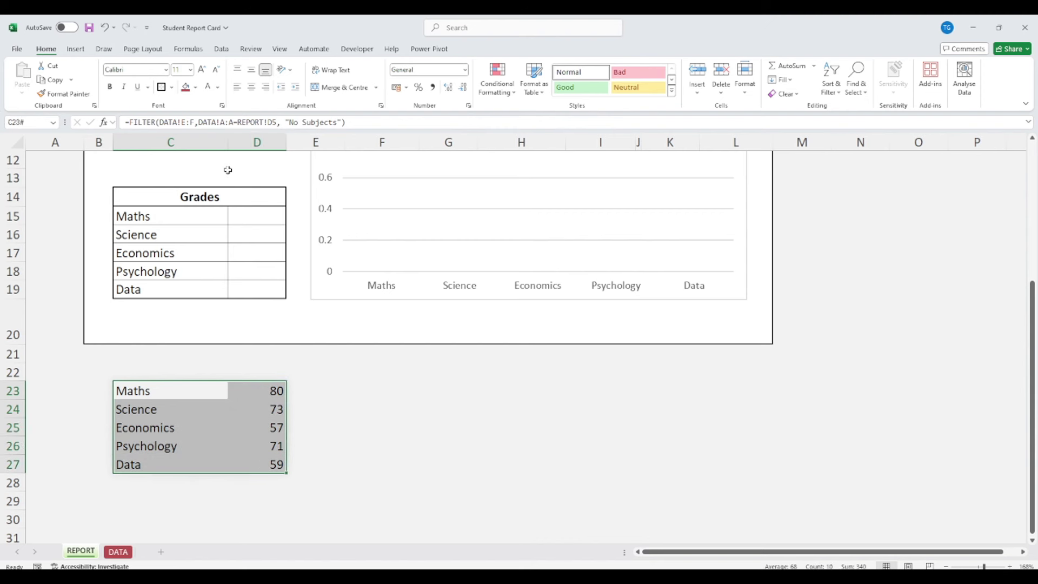
pyautogui.click(229, 121)
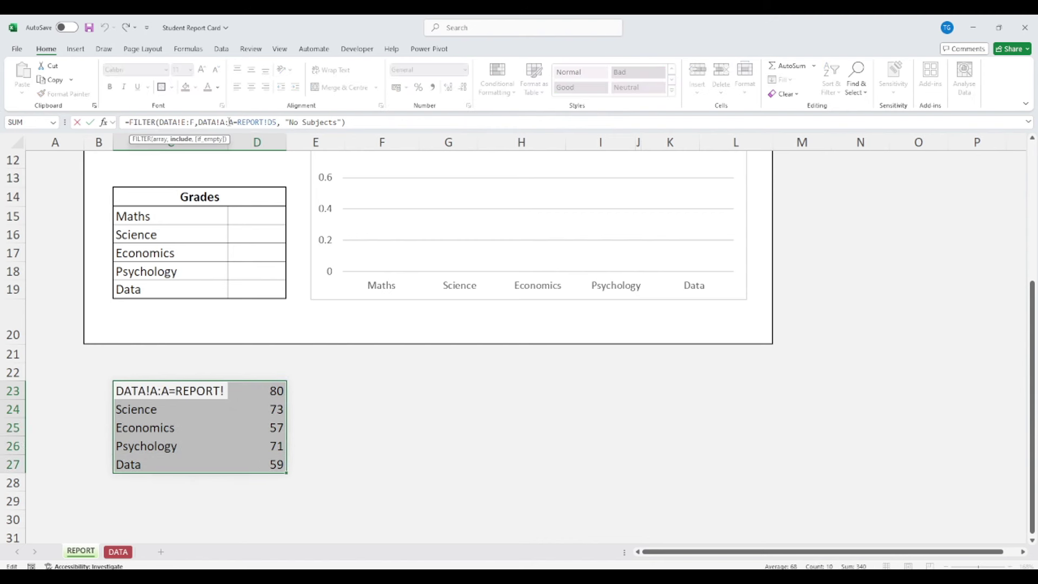
pyautogui.press('Escape')
pyautogui.hotkey('ctrl', 'w')
pyautogui.press('Escape')
pyautogui.scroll(-1, 333, 184)
pyautogui.click(171, 347)
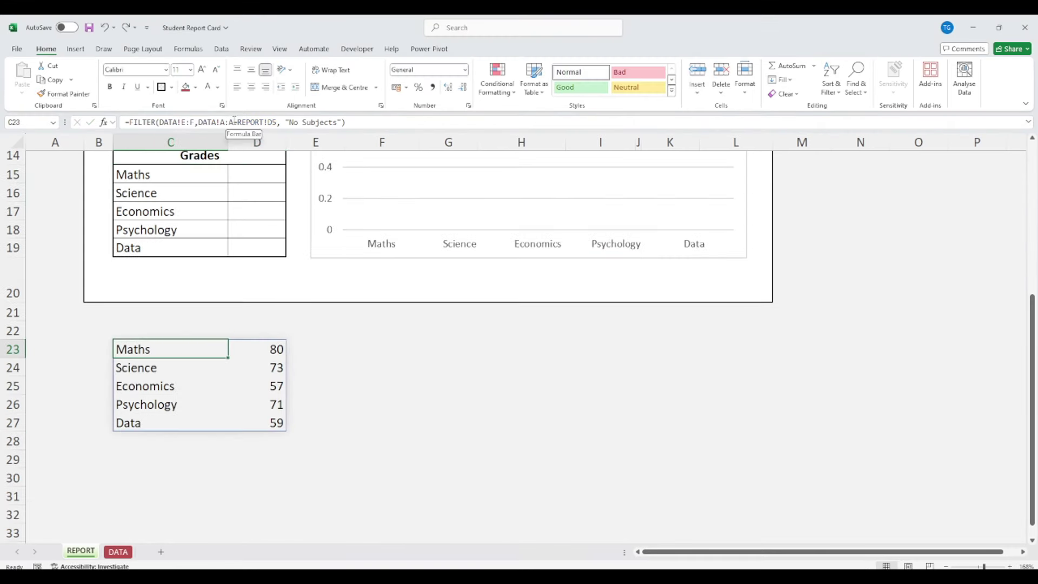
# Lock the references as DATA!$E:$F, DATA!$A:$A and REPORT!$D$5, then copy the five results.
pyautogui.click(234, 122)
pyautogui.scroll(5, 387, 382)
pyautogui.scroll(-1, 388, 383)
pyautogui.scroll(-4, 387, 383)
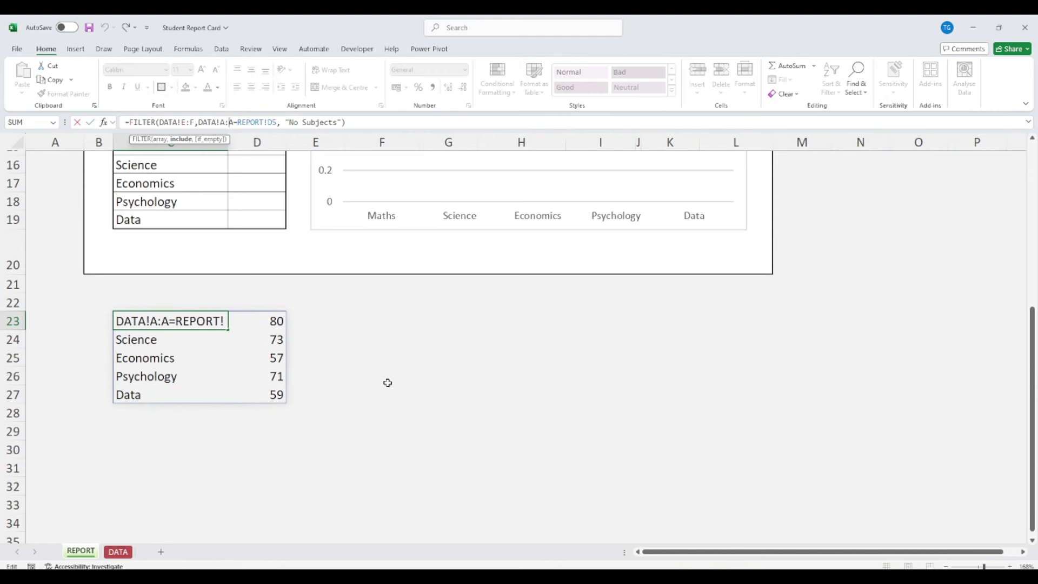
pyautogui.press('F4')
pyautogui.press('Right')
pyautogui.press('Right')
pyautogui.press('Right')
pyautogui.press('Right')
pyautogui.press('Right')
pyautogui.press('Right')
pyautogui.press('Right')
pyautogui.press('Right')
pyautogui.press('Right')
pyautogui.press('Right')
pyautogui.press('F4')
pyautogui.press('Left')
pyautogui.press('Left')
pyautogui.press('Left')
pyautogui.press('Left')
pyautogui.press('Left')
pyautogui.press('Left')
pyautogui.press('Left')
pyautogui.press('Left')
pyautogui.press('Left')
pyautogui.press('Left')
pyautogui.press('Left')
pyautogui.press('Left')
pyautogui.press('Left')
pyautogui.press('Left')
pyautogui.press('Left')
pyautogui.press('Left')
pyautogui.press('Left')
pyautogui.press('Left')
pyautogui.press('Left')
pyautogui.press('Left')
pyautogui.press('F4')
pyautogui.press('Return')
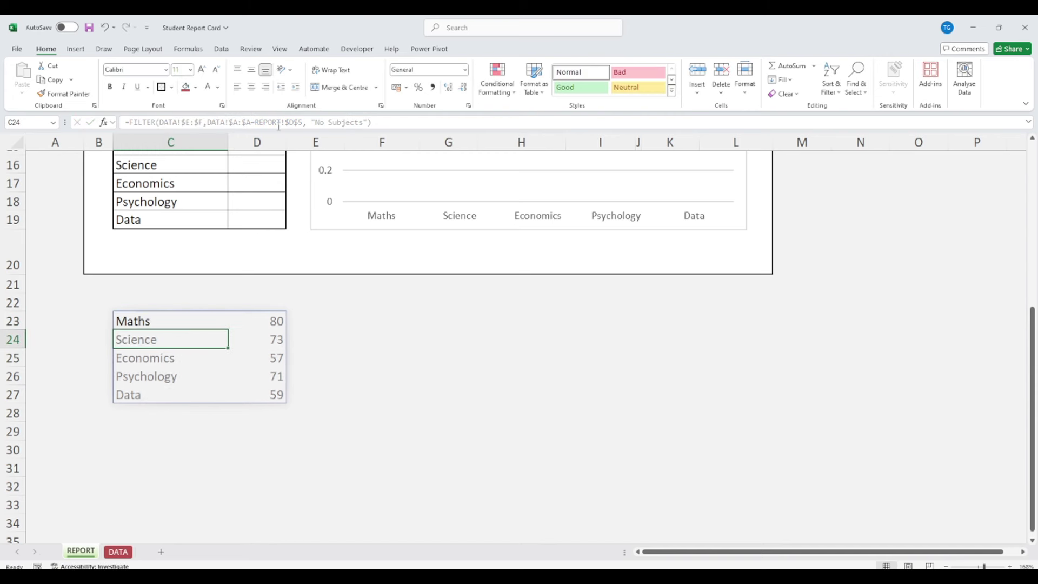
pyautogui.moveTo(181, 321); pyautogui.dragTo(270, 393)
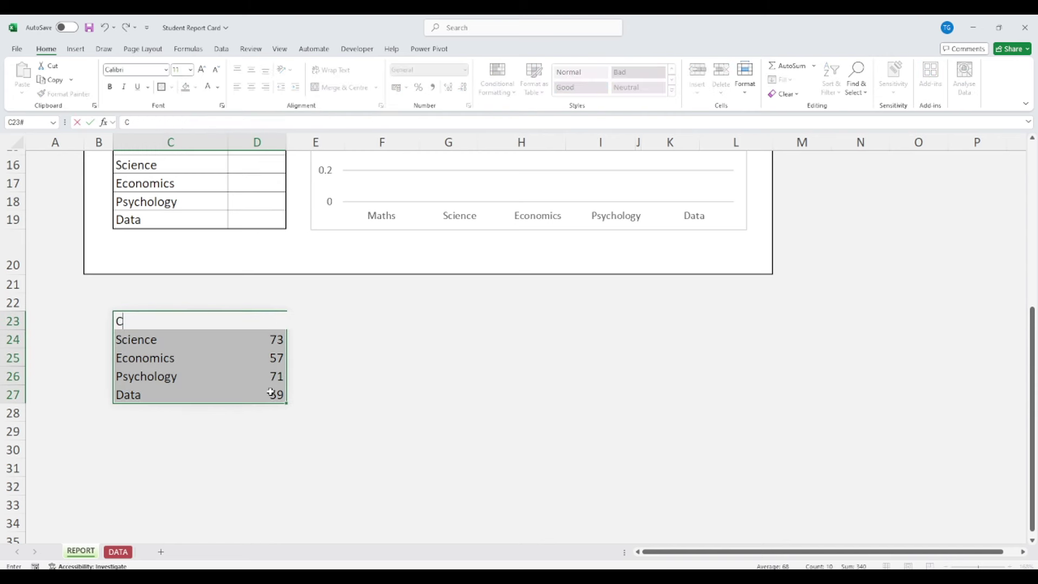
pyautogui.hotkey('ctrl', 'c')
# Paste the results into the Grades table at C15 and delete the leftover copy below.
pyautogui.scroll(2, 200, 302)
pyautogui.scroll(1, 200, 302)
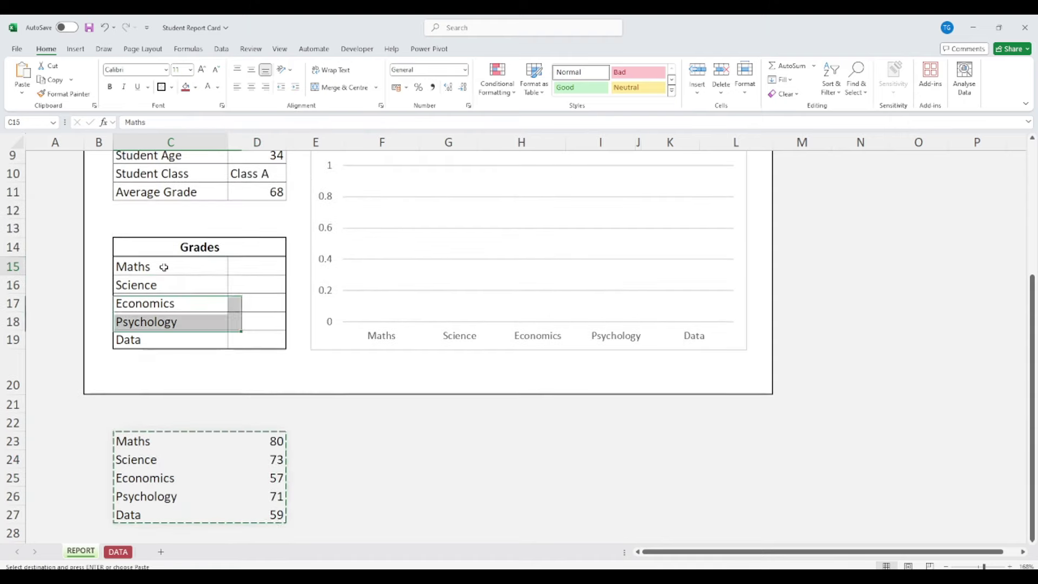
pyautogui.click(190, 266)
pyautogui.hotkey('ctrl', 'v')
pyautogui.press('Escape')
pyautogui.moveTo(147, 427); pyautogui.dragTo(316, 524)
pyautogui.press('Delete')
pyautogui.click(397, 494)
pyautogui.scroll(3, 396, 494)
# Give the grades table C15:D19 a white fill, all borders and a thick outside border.
pyautogui.moveTo(278, 493); pyautogui.dragTo(152, 420)
pyautogui.click(196, 87)
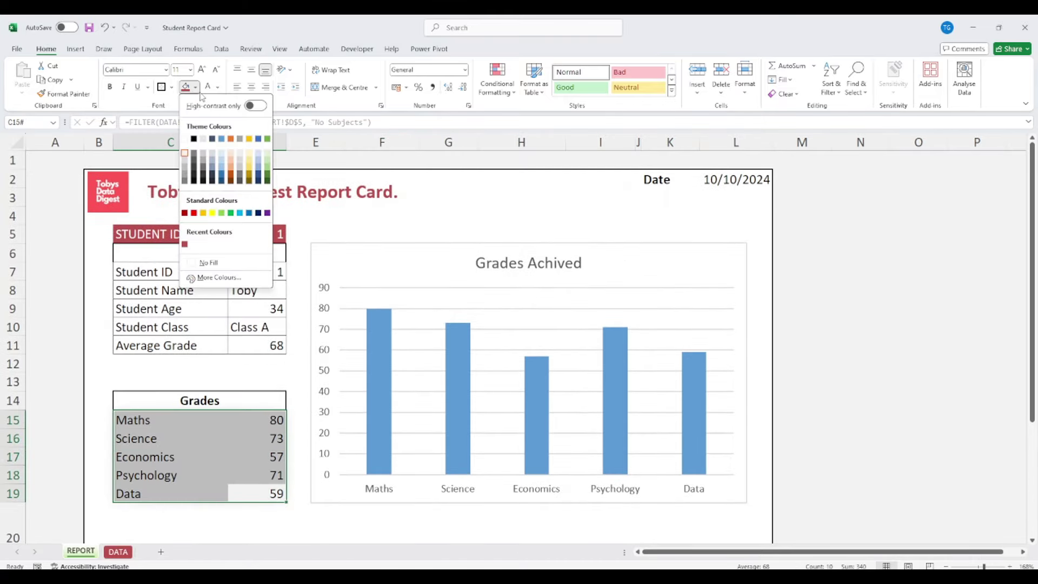
pyautogui.click(184, 138)
pyautogui.click(171, 87)
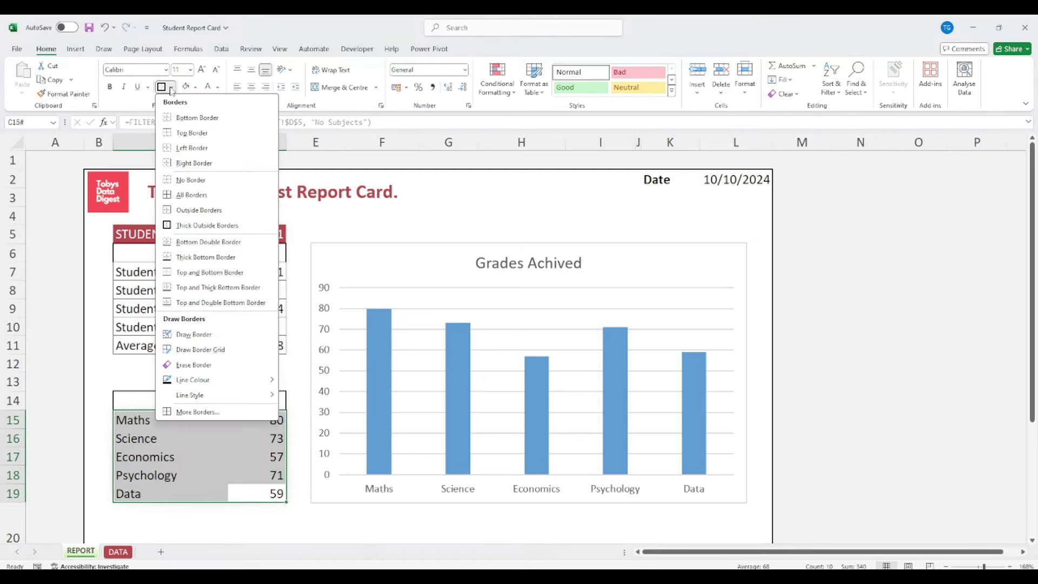
pyautogui.click(178, 192)
pyautogui.click(180, 375)
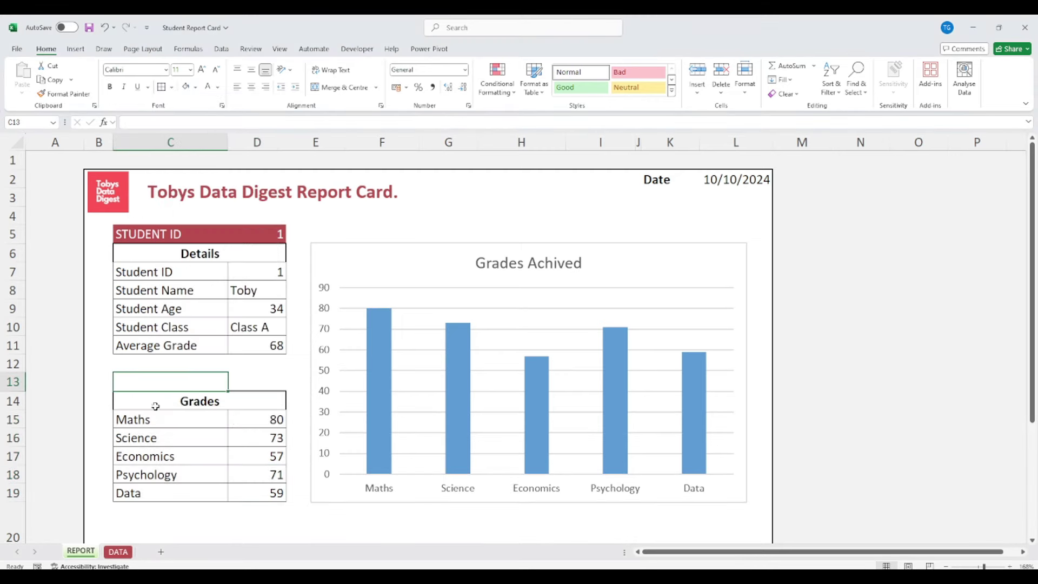
pyautogui.moveTo(144, 418); pyautogui.dragTo(282, 502)
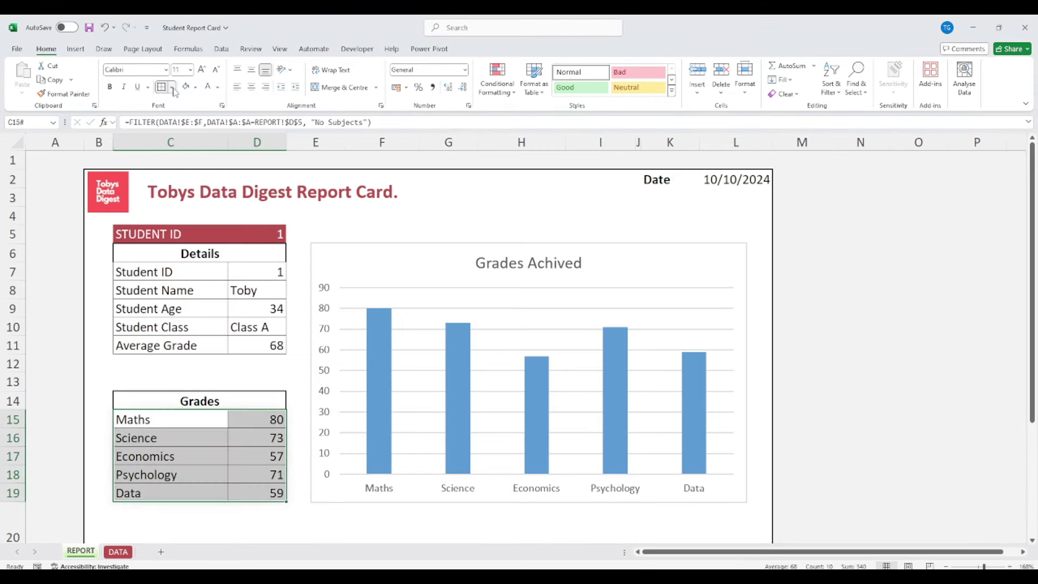
pyautogui.click(216, 222)
pyautogui.click(932, 309)
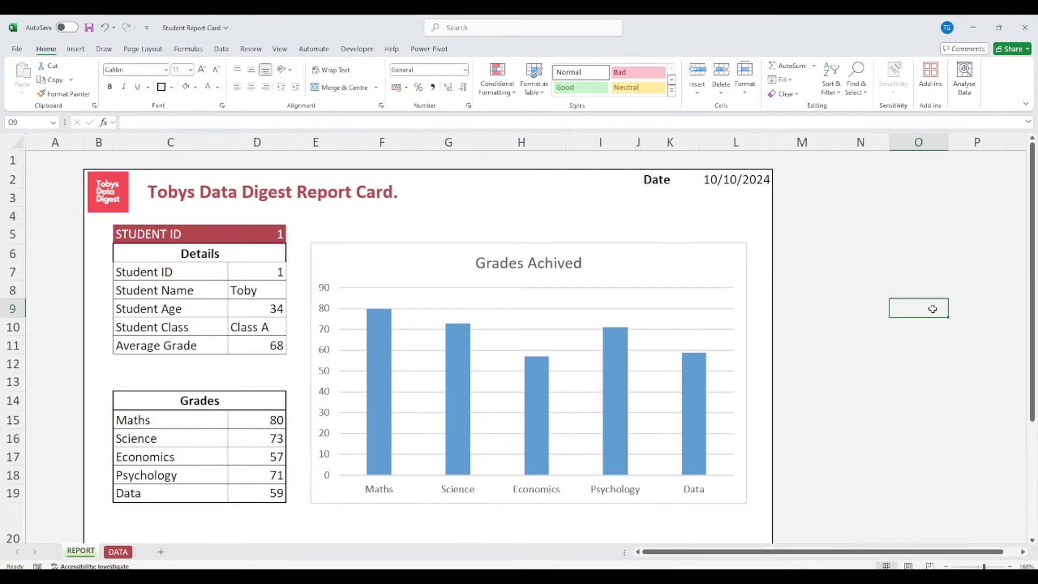
# Fill the Grades Achived chart's bars with the recent dark red.
pyautogui.scroll(-1, 932, 308)
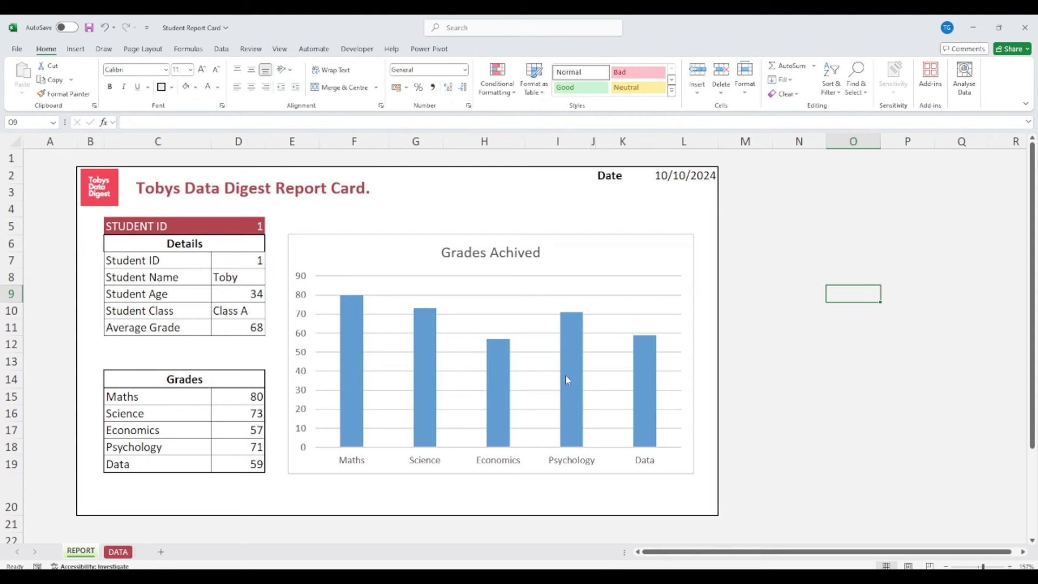
pyautogui.click(433, 361)
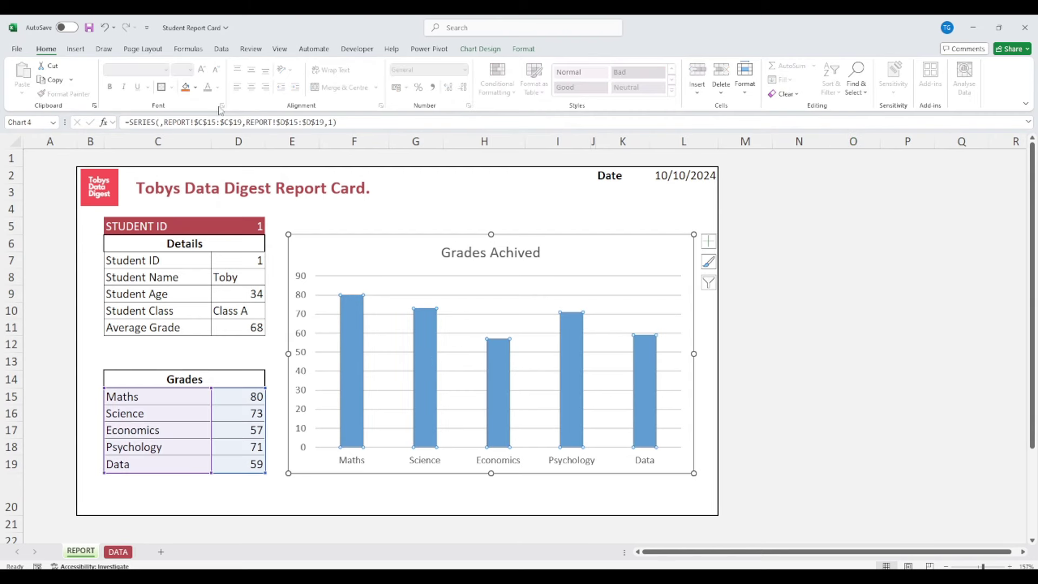
pyautogui.click(196, 87)
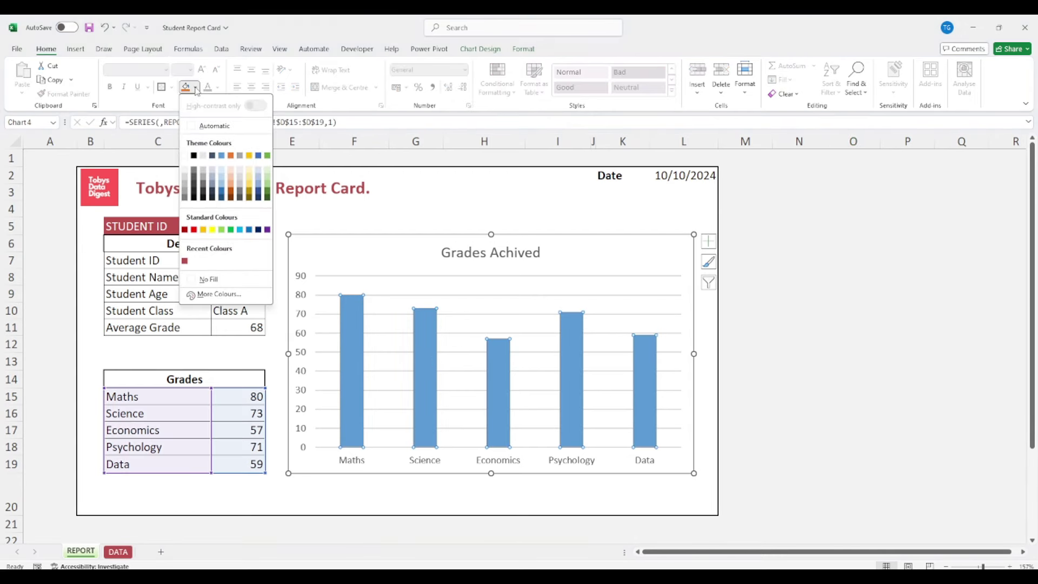
pyautogui.click(184, 261)
# Switch the D5 student ID dropdown through 5, 8 and 10, ending on 2.
pyautogui.click(59, 254)
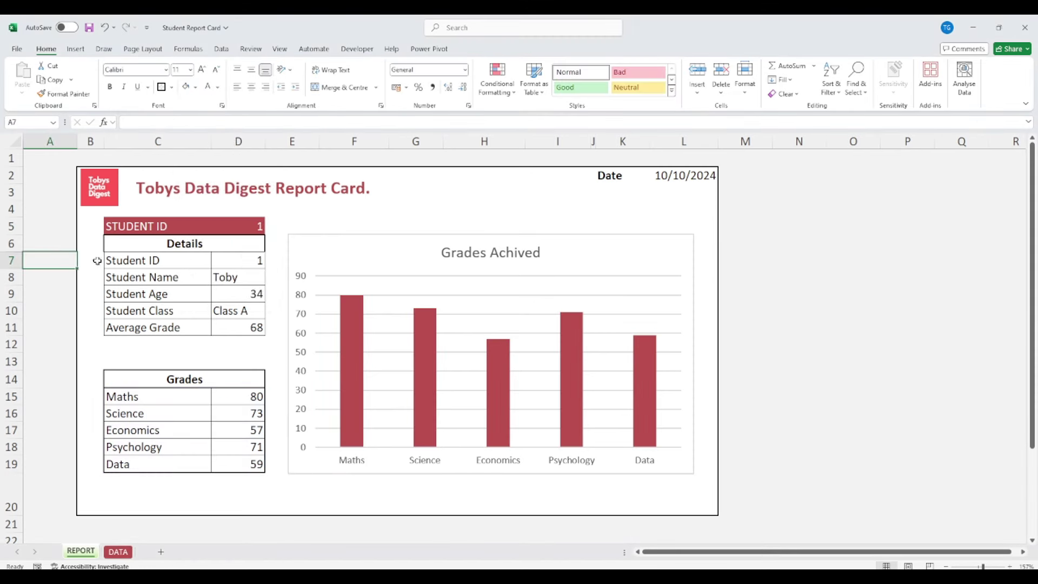
pyautogui.click(240, 220)
pyautogui.click(270, 229)
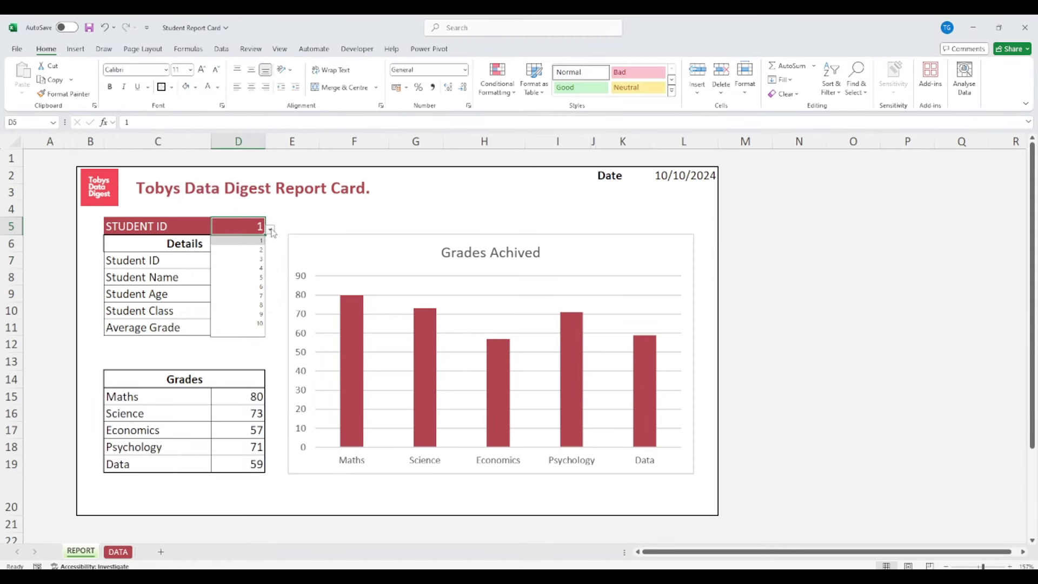
pyautogui.click(257, 276)
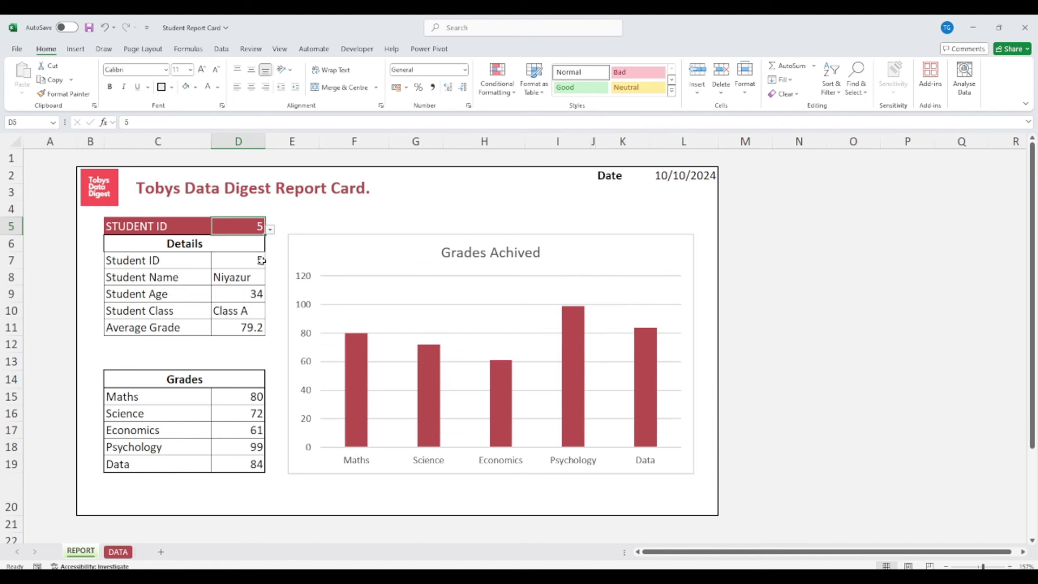
pyautogui.click(270, 229)
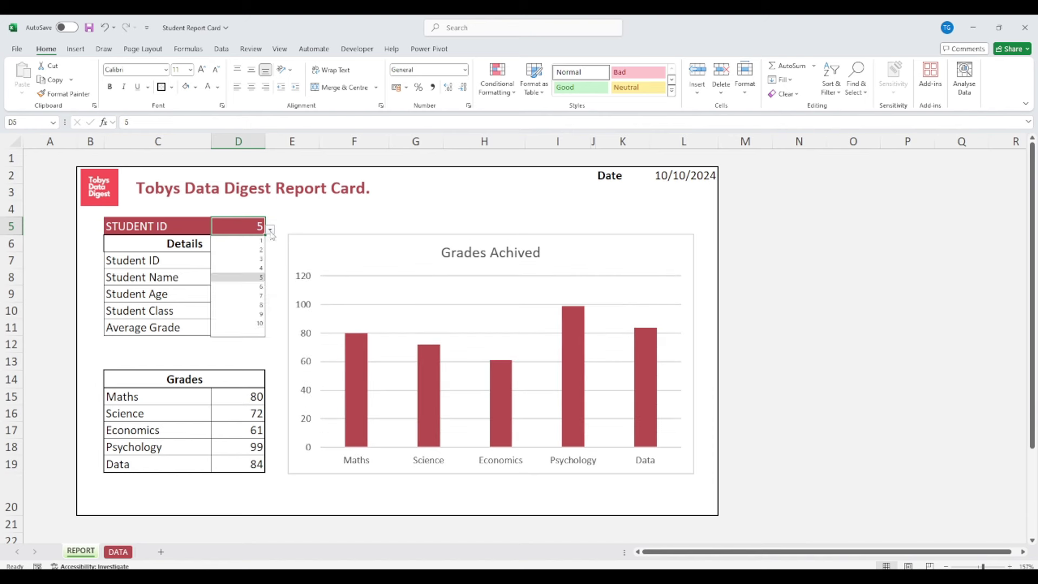
pyautogui.click(261, 305)
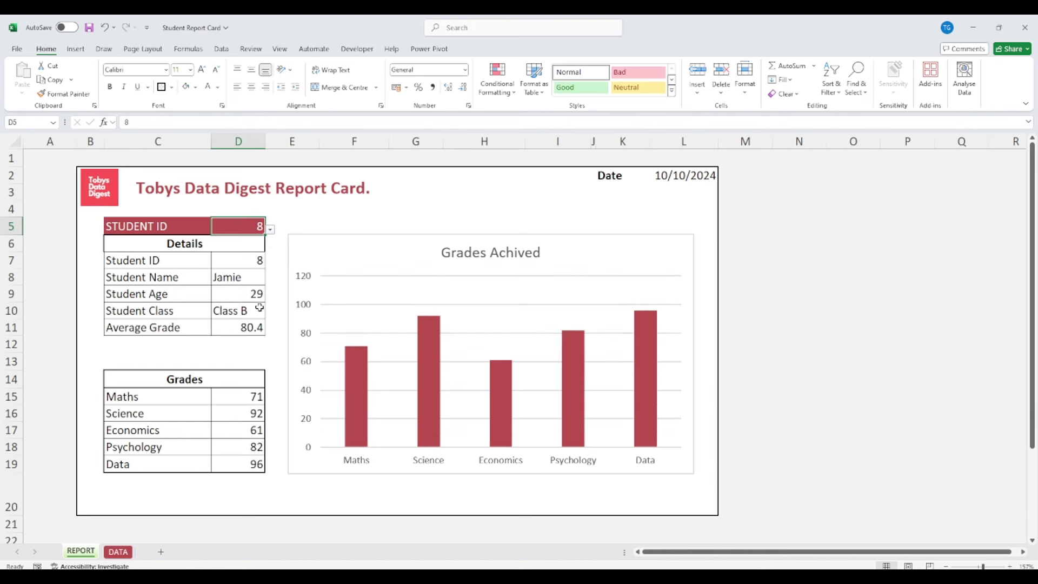
pyautogui.click(269, 230)
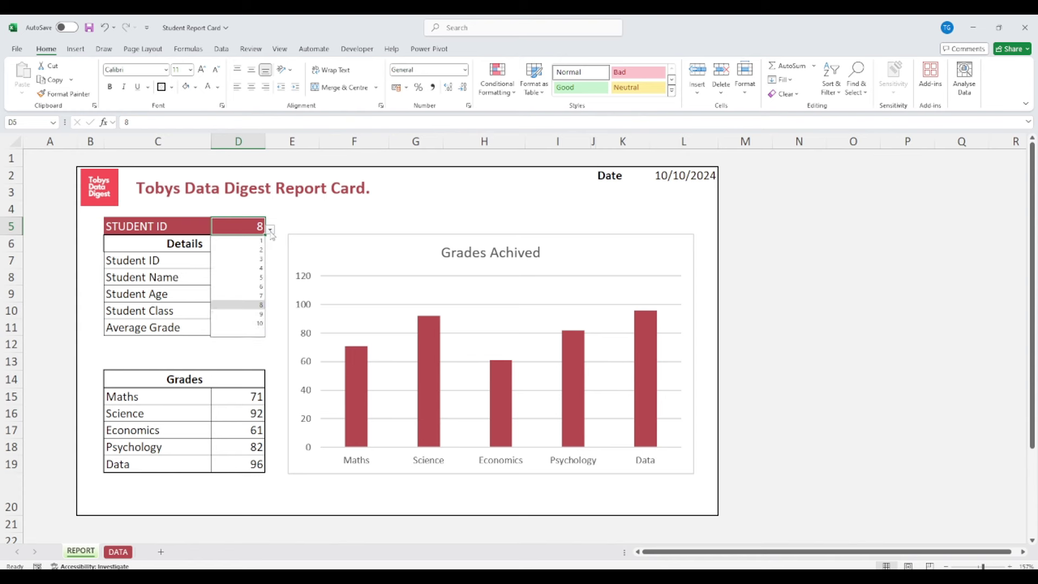
pyautogui.click(261, 323)
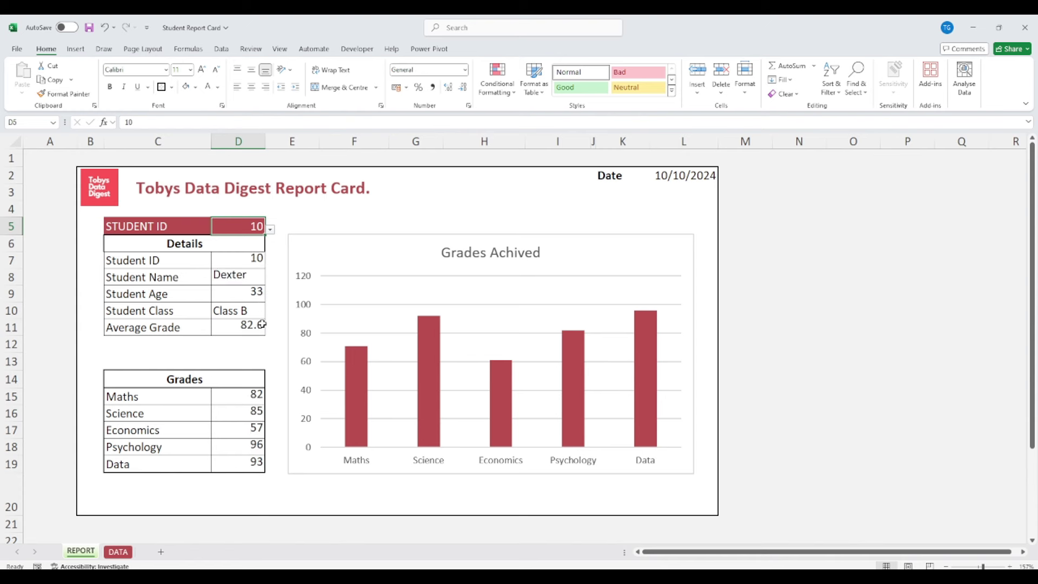
pyautogui.click(269, 229)
pyautogui.click(261, 252)
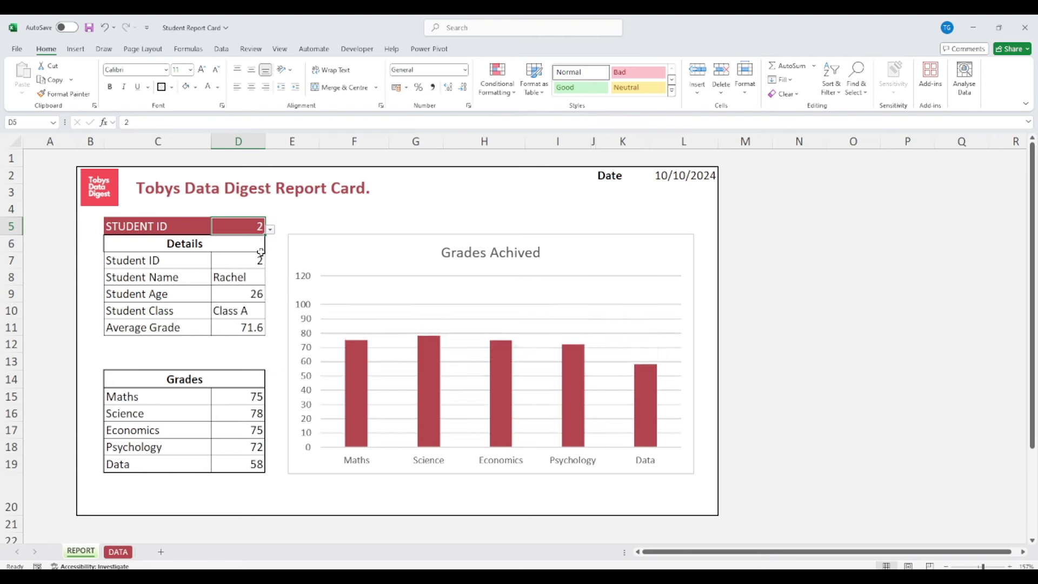
pyautogui.click(772, 223)
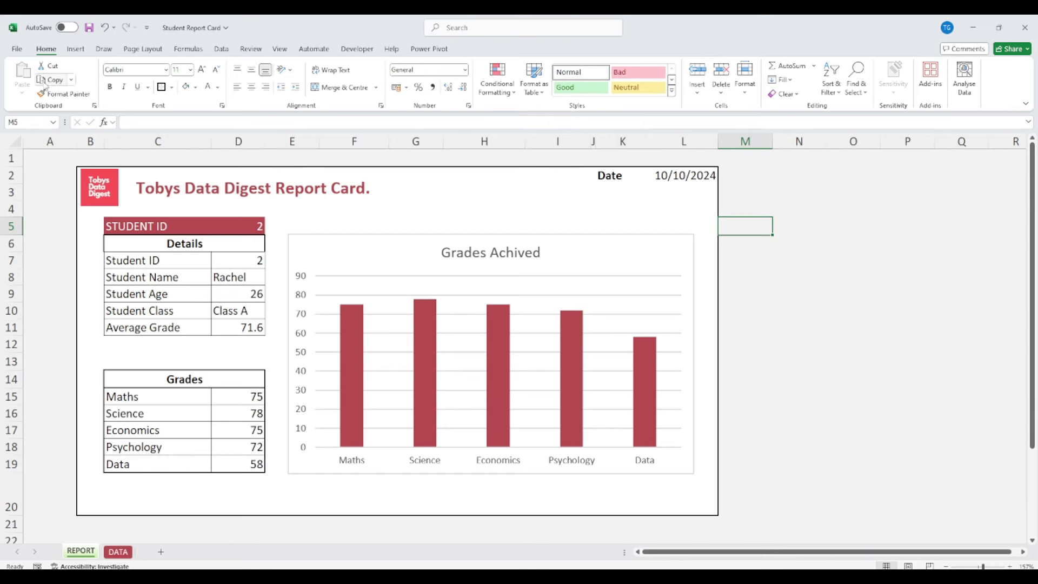
# In Print settings, choose Fit Sheet on One Page and Narrow margins.
pyautogui.click(19, 51)
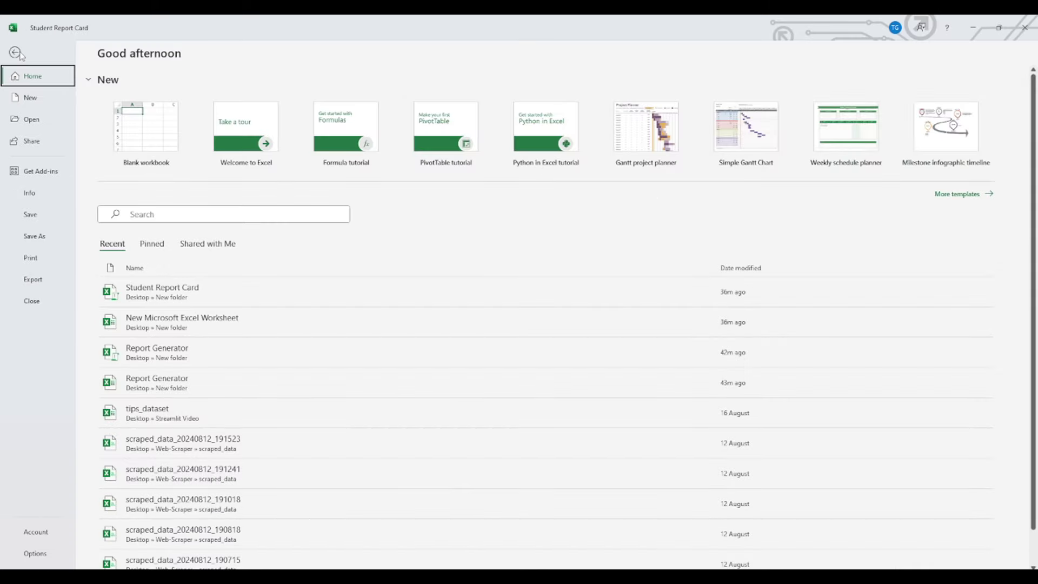
pyautogui.click(24, 260)
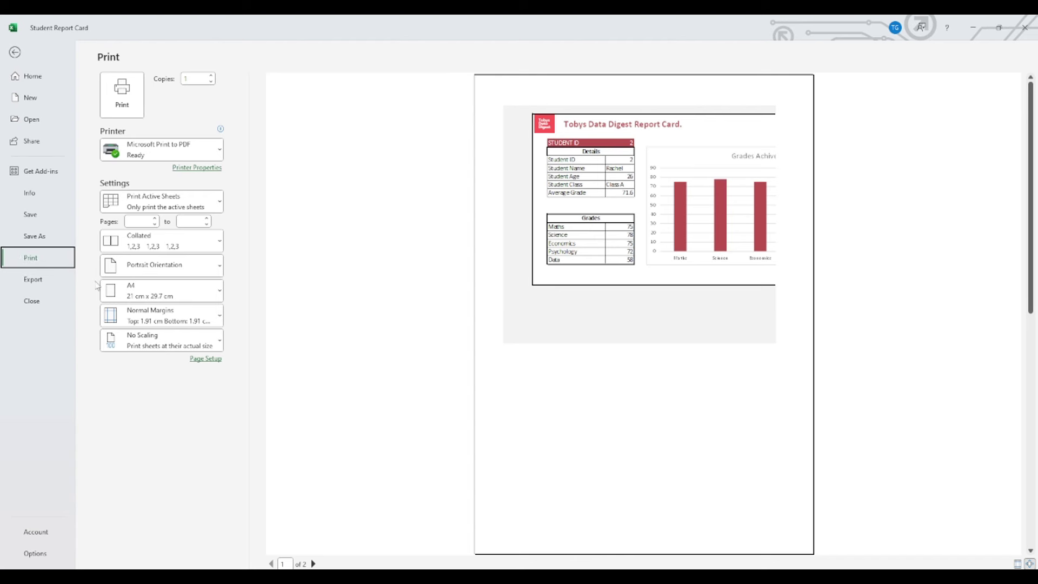
pyautogui.click(142, 335)
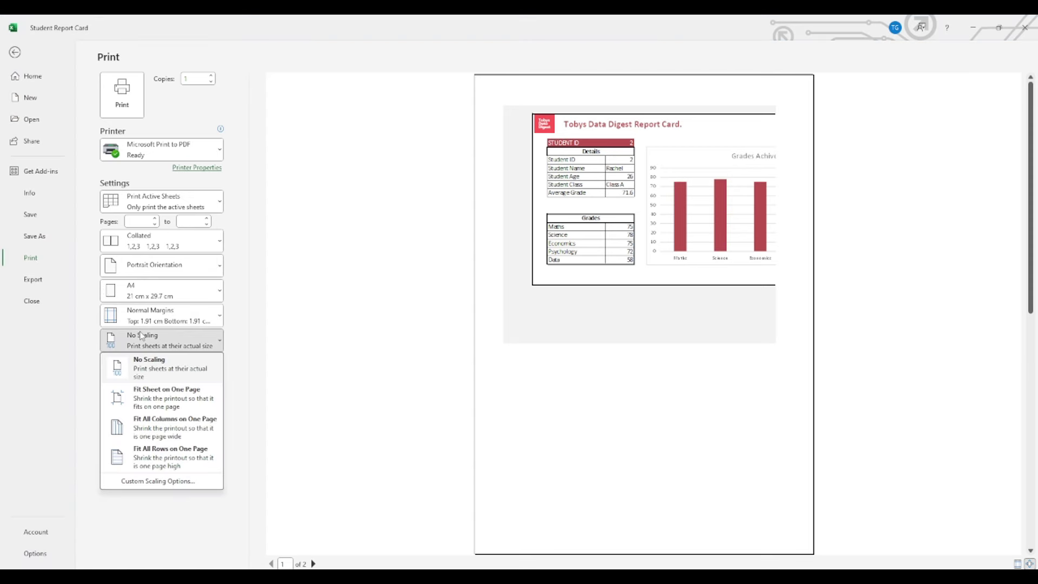
pyautogui.click(150, 422)
pyautogui.press('Up')
pyautogui.click(195, 318)
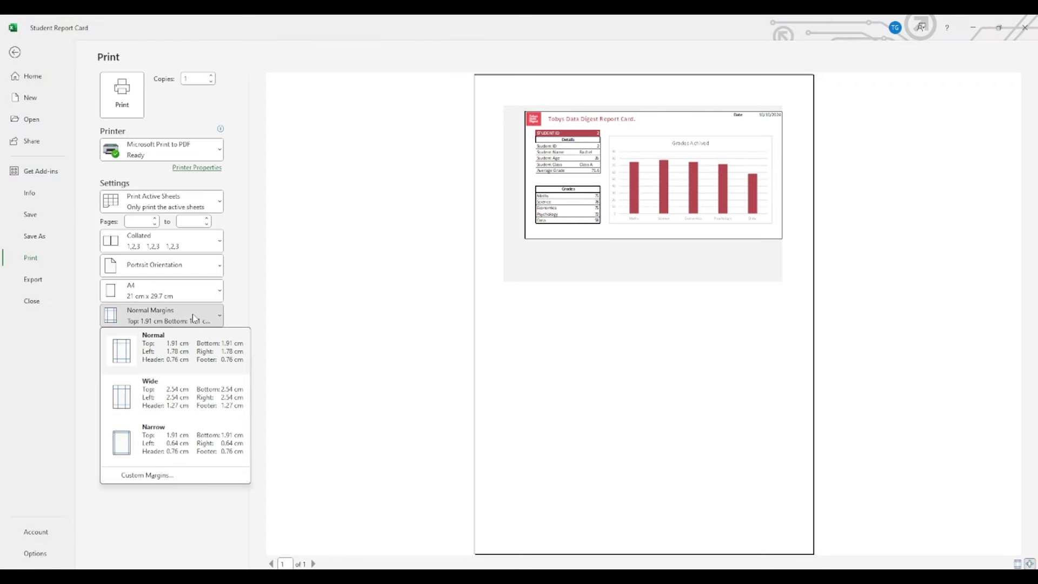
pyautogui.click(165, 436)
# Set Letter paper and Landscape orientation, and show margin guides in the preview.
pyautogui.hotkey('shift', 'Tab')
pyautogui.press('Down')
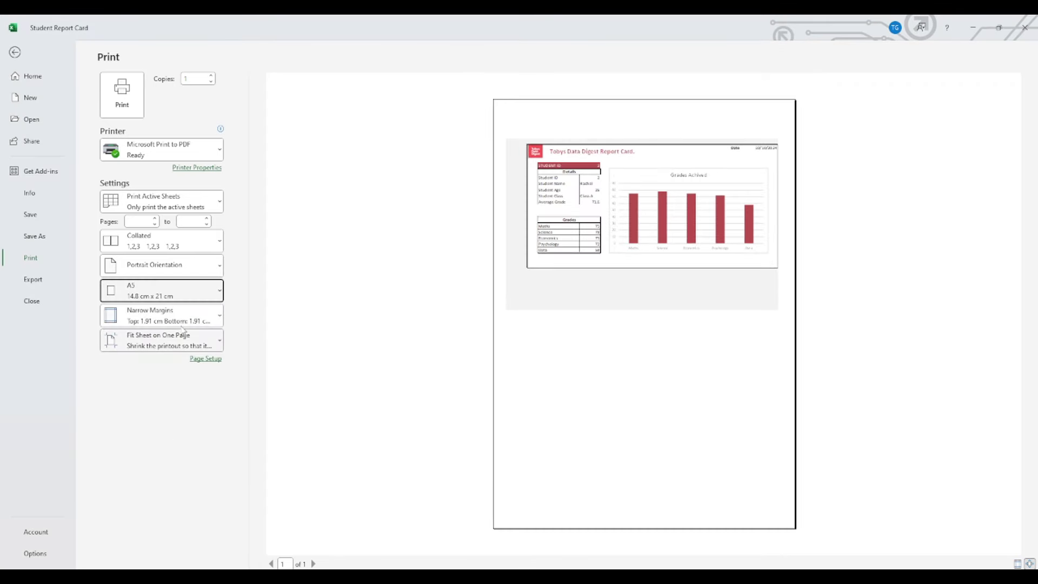
pyautogui.click(186, 292)
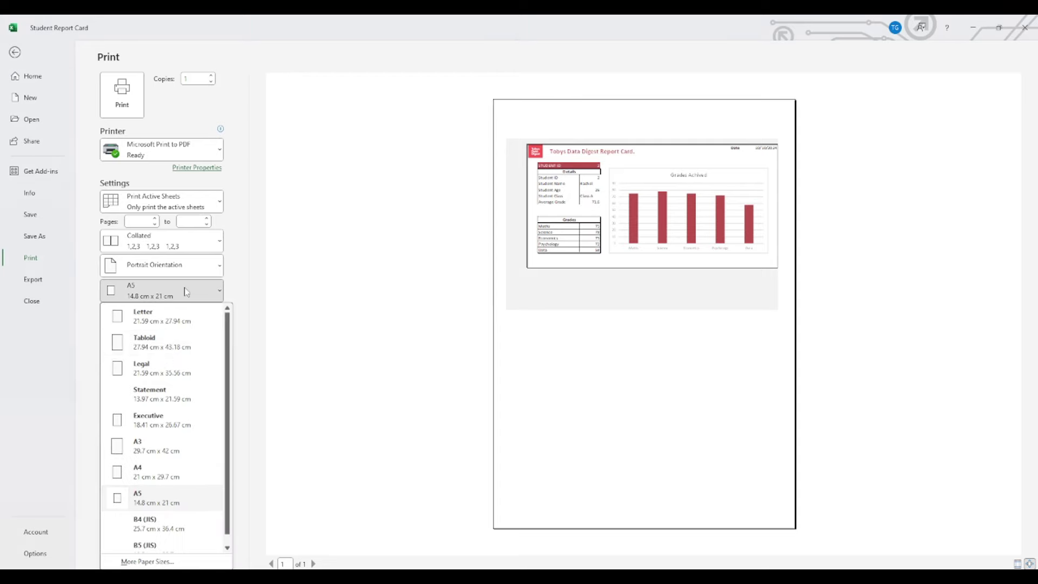
pyautogui.click(162, 317)
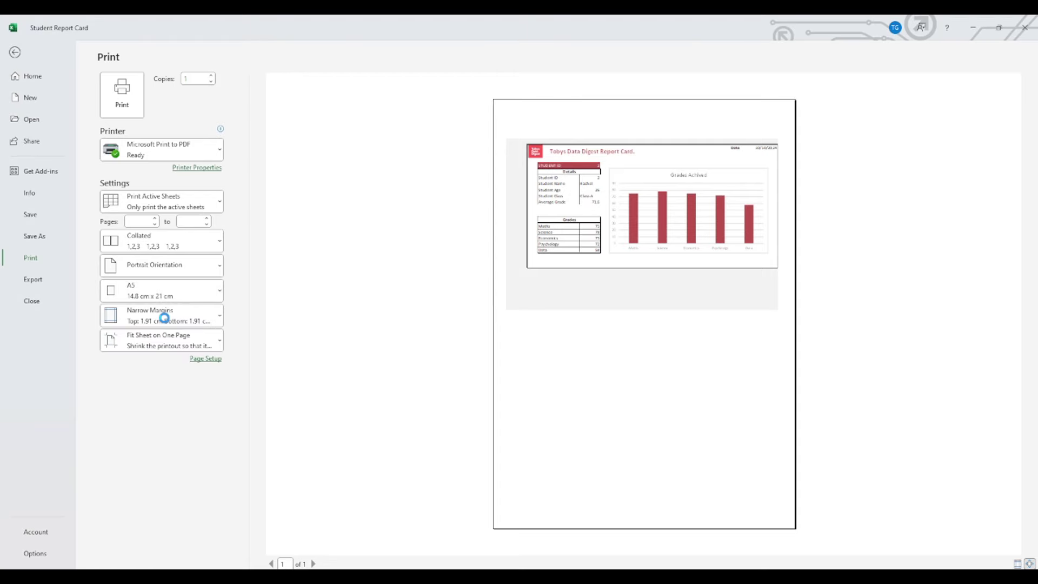
pyautogui.click(219, 266)
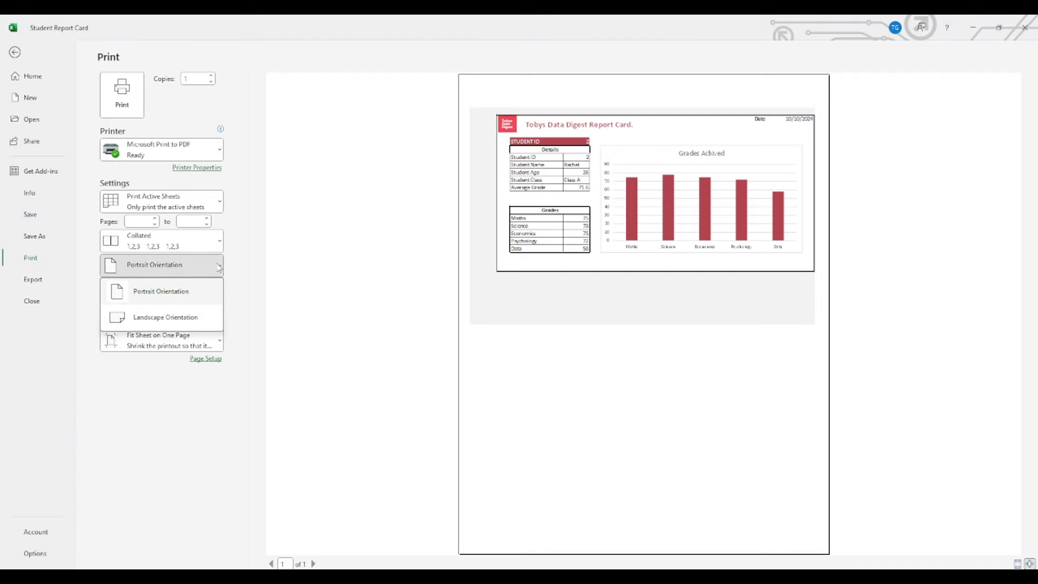
pyautogui.click(192, 316)
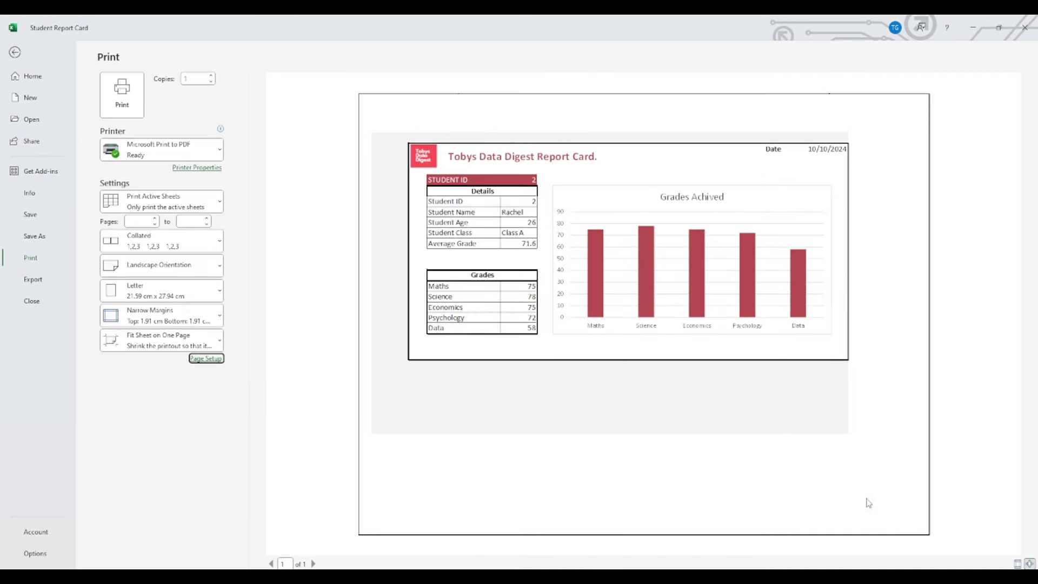
pyautogui.click(1019, 564)
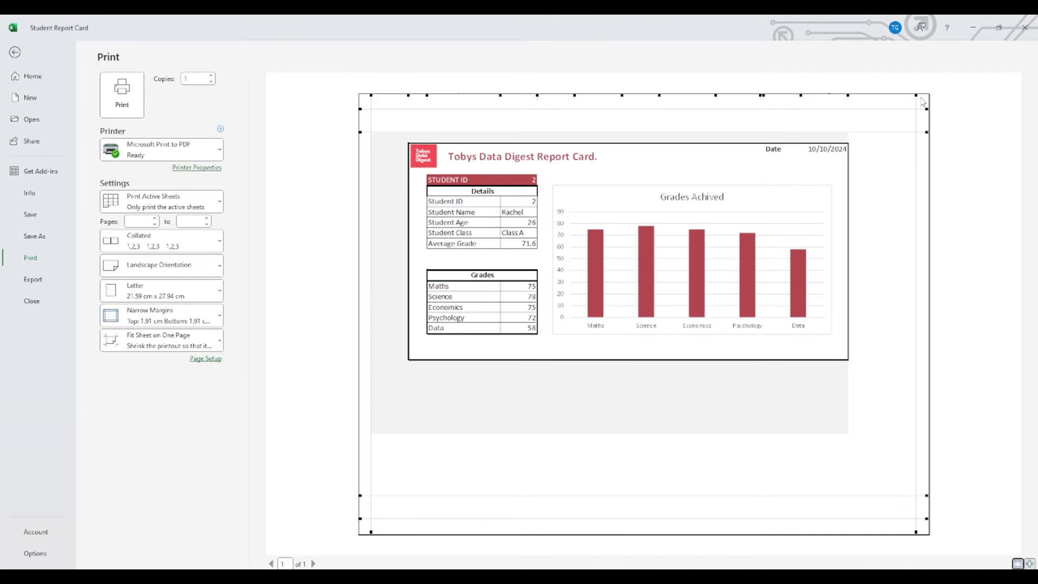
# Drag the preview margins inward, then move the print area's left edge to column B.
pyautogui.moveTo(917, 96); pyautogui.dragTo(849, 91)
pyautogui.moveTo(373, 96); pyautogui.dragTo(409, 97)
pyautogui.press('Escape')
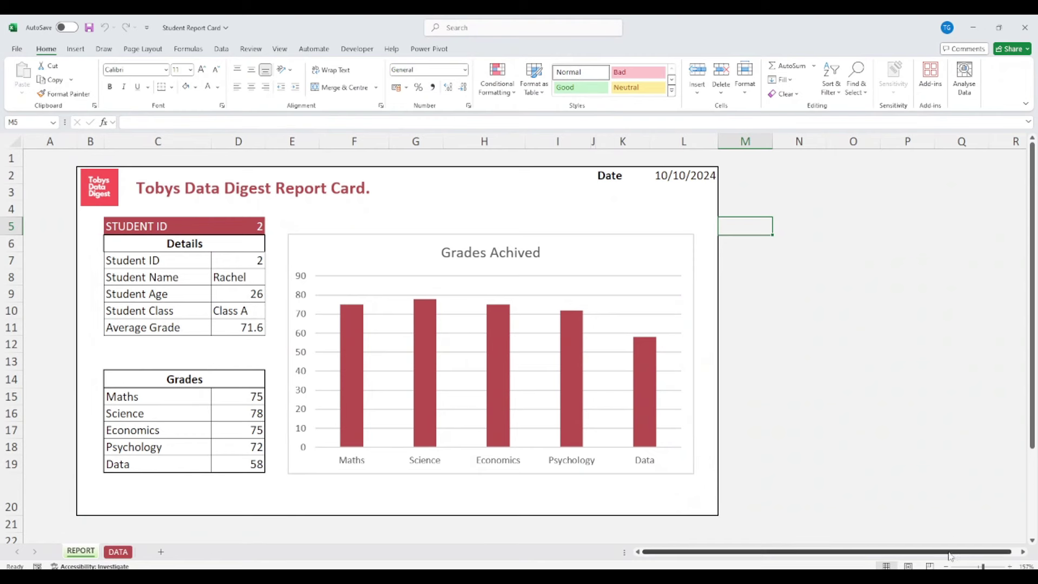
pyautogui.click(930, 566)
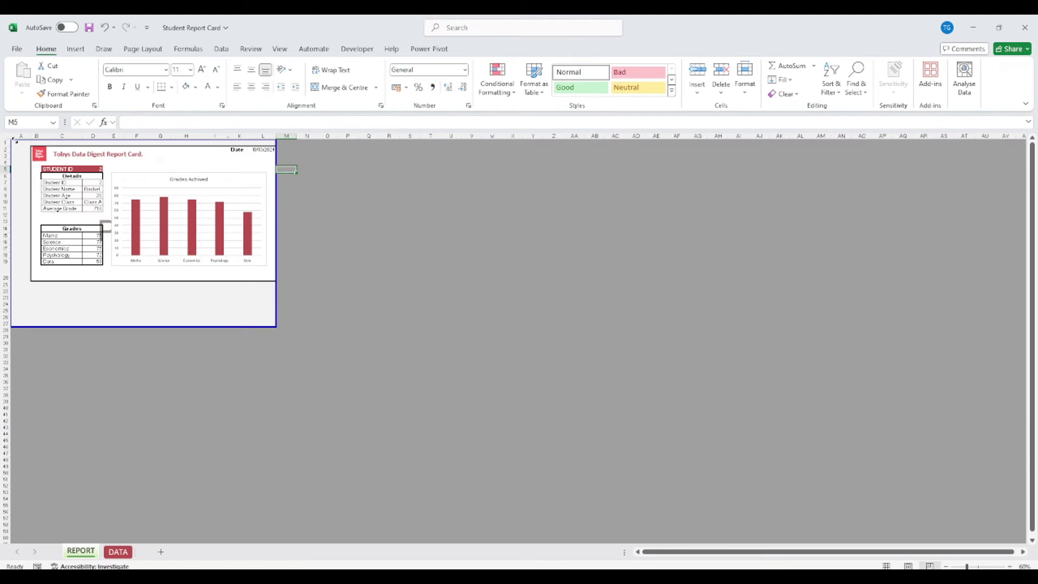
pyautogui.moveTo(12, 142); pyautogui.dragTo(31, 146)
pyautogui.hotkey('ctrl', 'p')
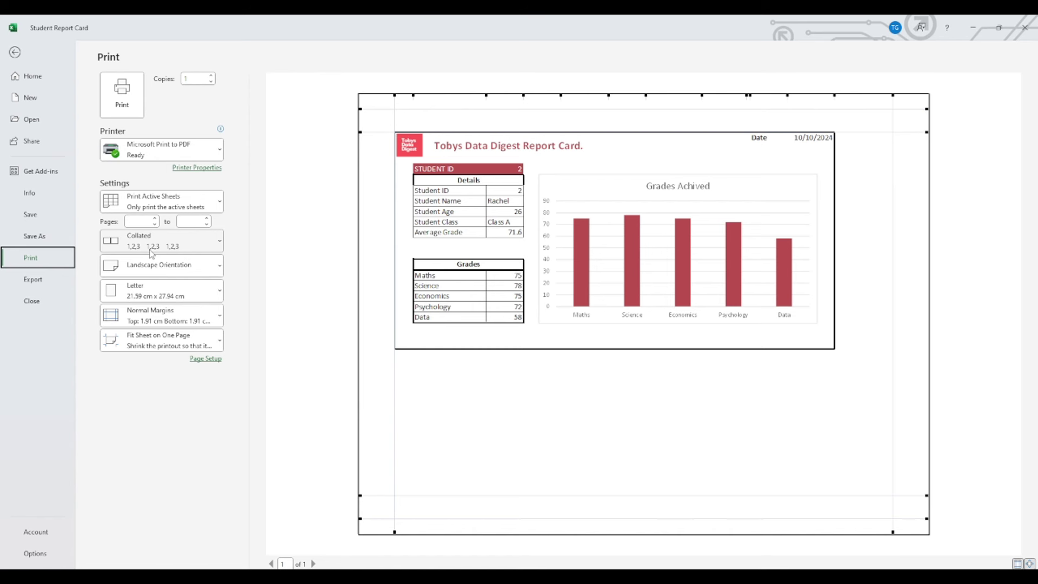
# In Page Setup Margins, tick centre Horizontally and Vertically, then return to the REPORT sheet.
pyautogui.click(206, 359)
pyautogui.click(555, 214)
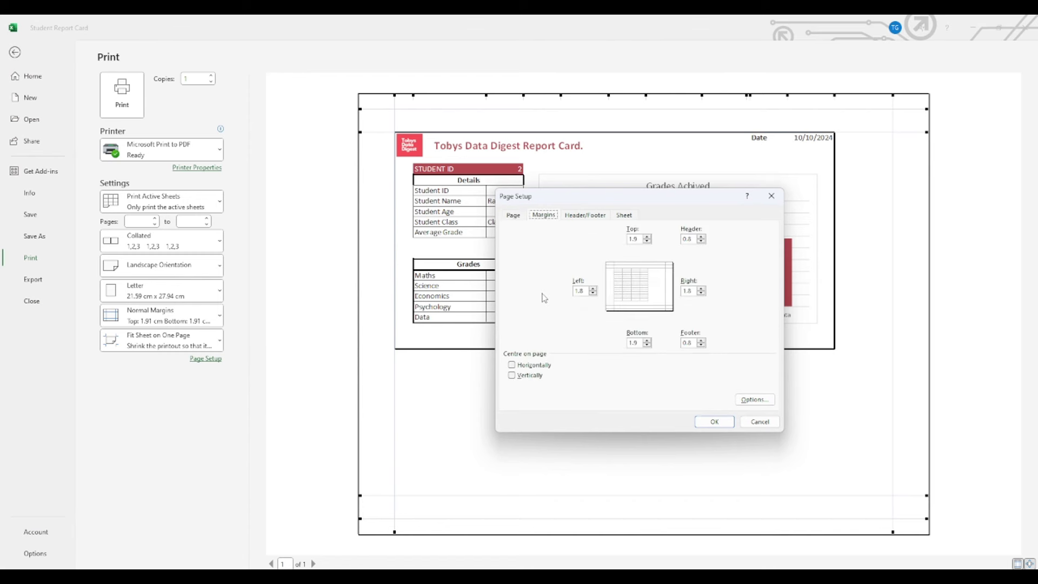
pyautogui.click(543, 366)
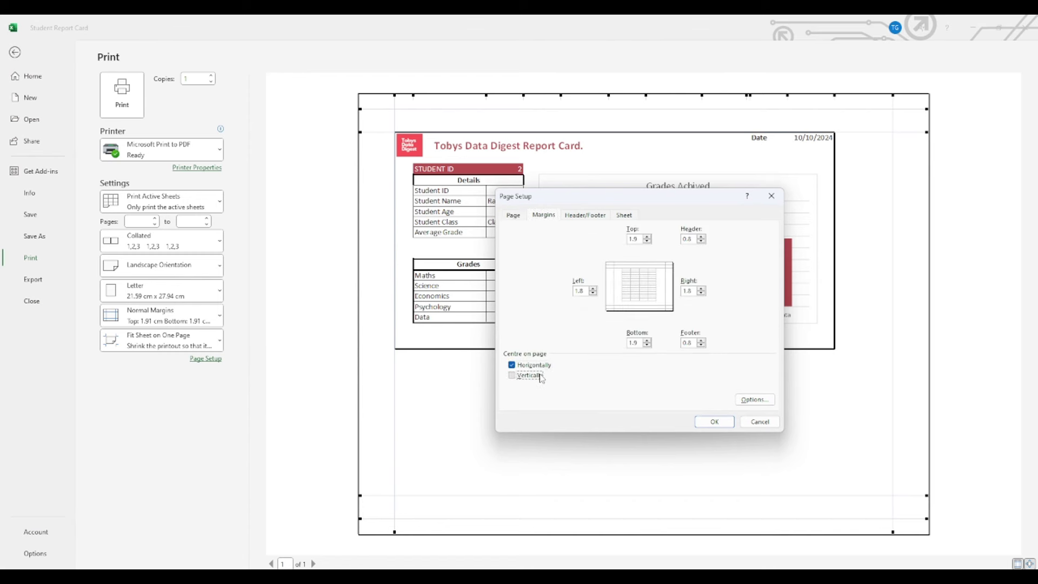
pyautogui.click(541, 376)
pyautogui.click(710, 422)
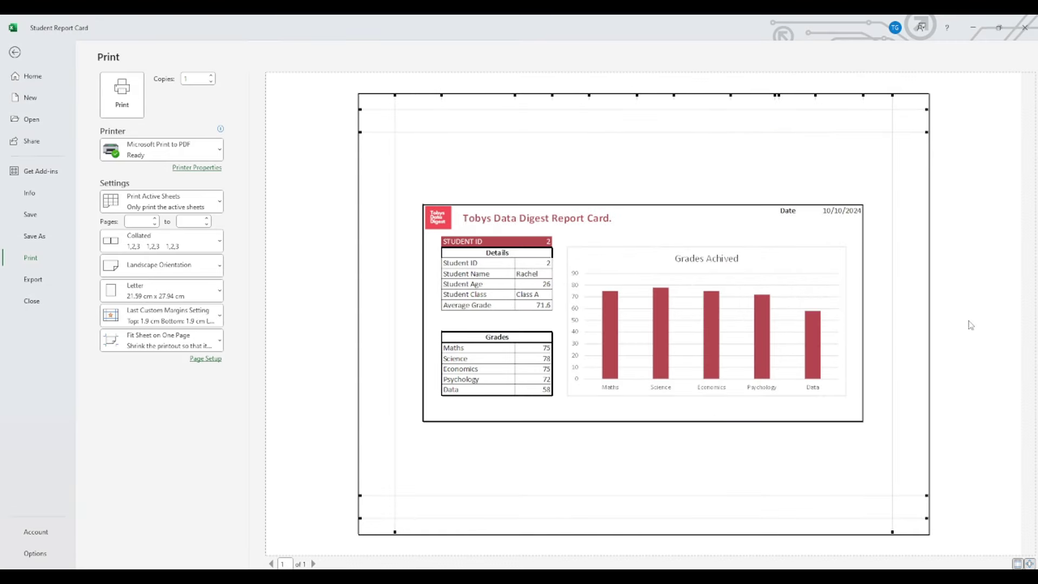
pyautogui.press('Escape')
pyautogui.click(862, 288)
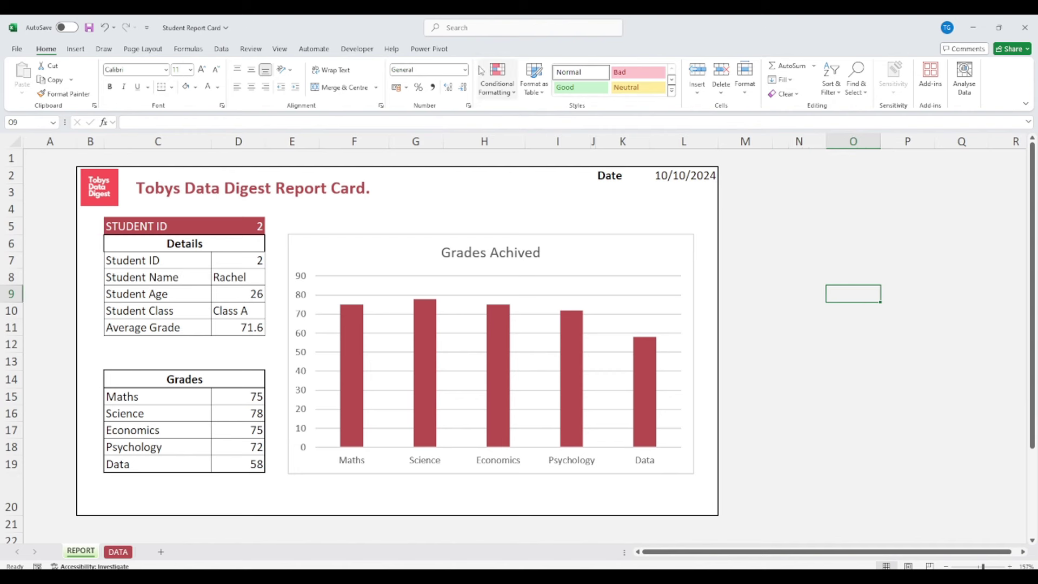
# Open the VBA editor and insert an empty Module1 into the Student Report Card.xlsm project.
pyautogui.click(371, 49)
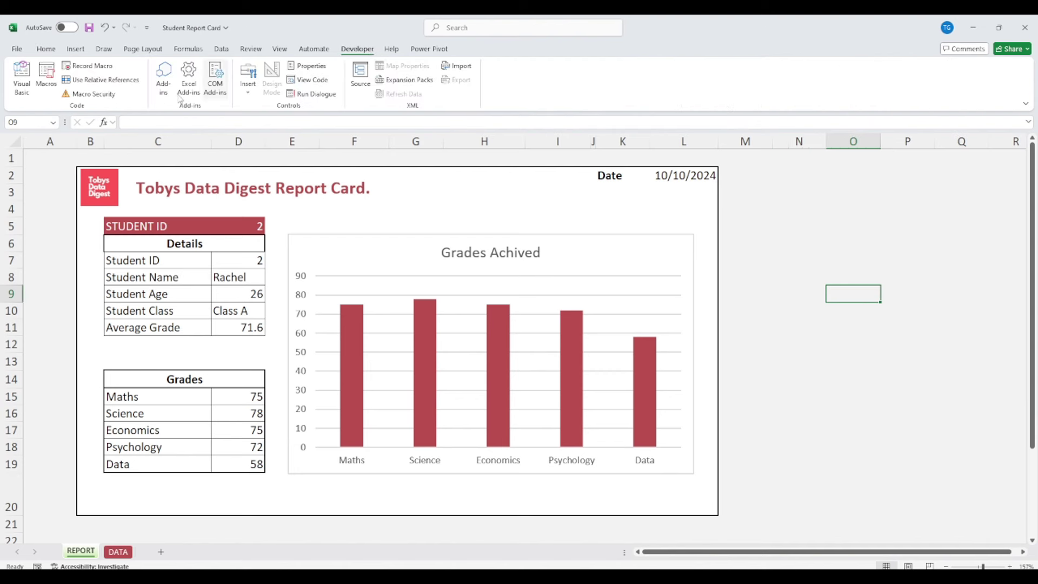
pyautogui.click(12, 71)
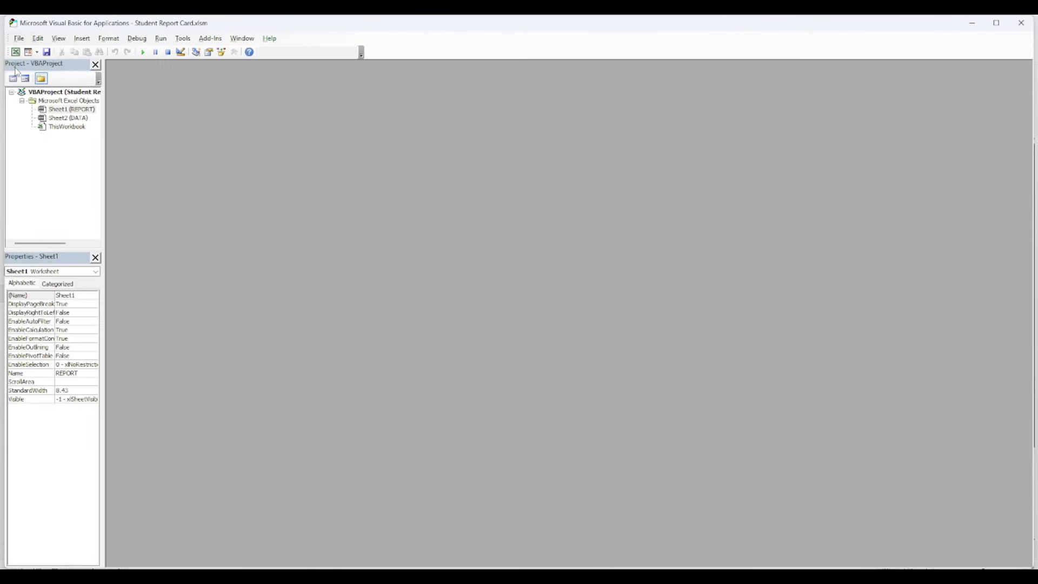
pyautogui.click(54, 100)
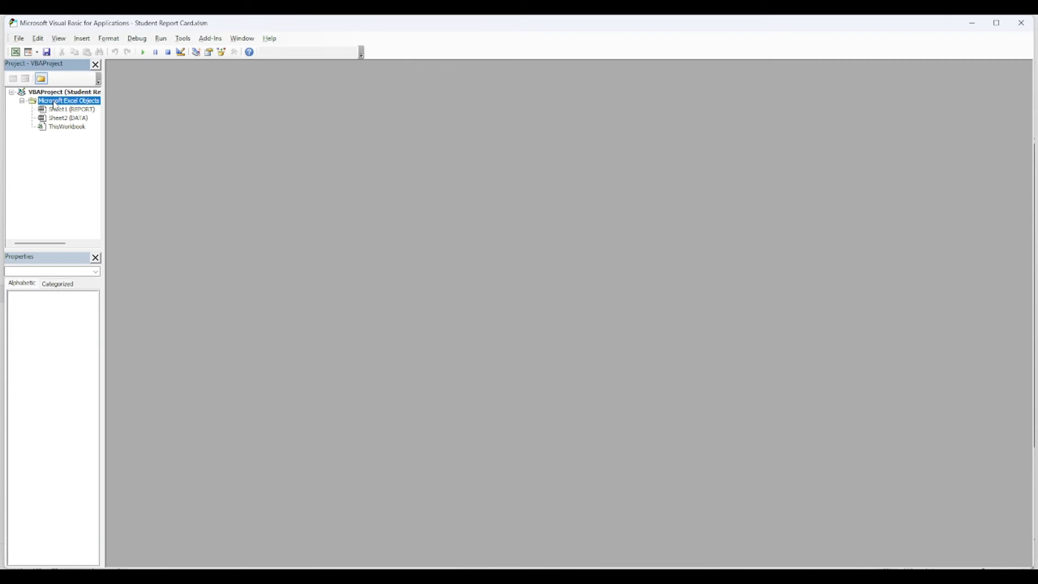
pyautogui.rightClick(55, 102)
pyautogui.moveTo(57, 160)
pyautogui.click(127, 172)
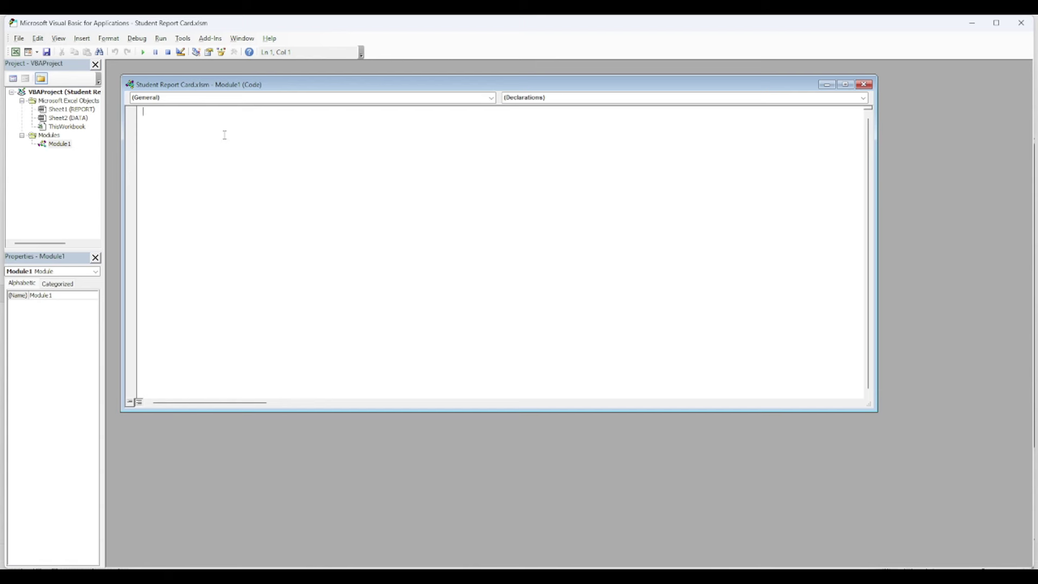
# Insert Module2, paste the PDF export macro, and run ExportReportForEachD5Value.
pyautogui.hotkey('alt', 'i')
pyautogui.press('m')
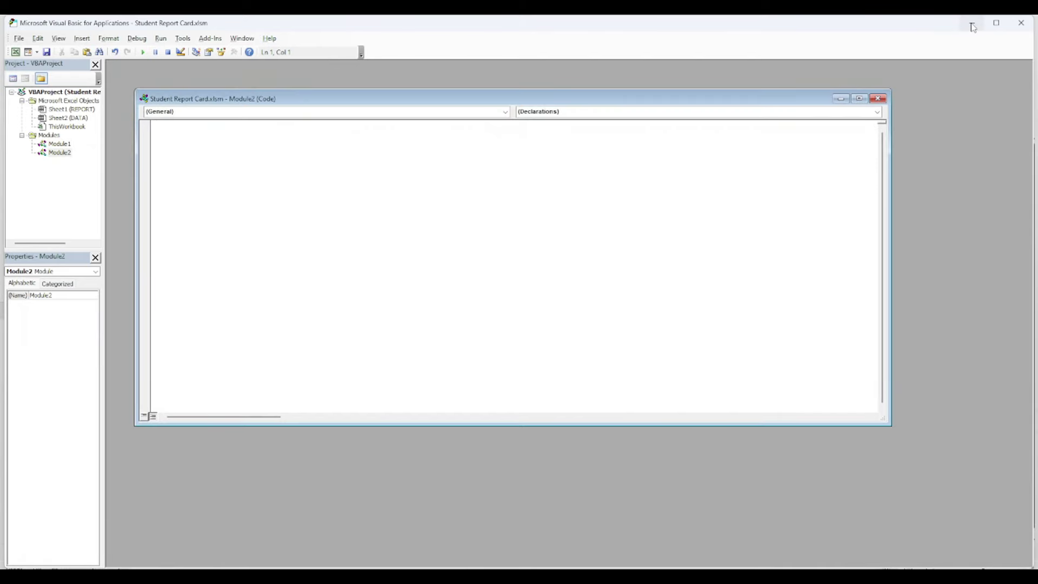
pyautogui.hotkey('ctrl', 'v')
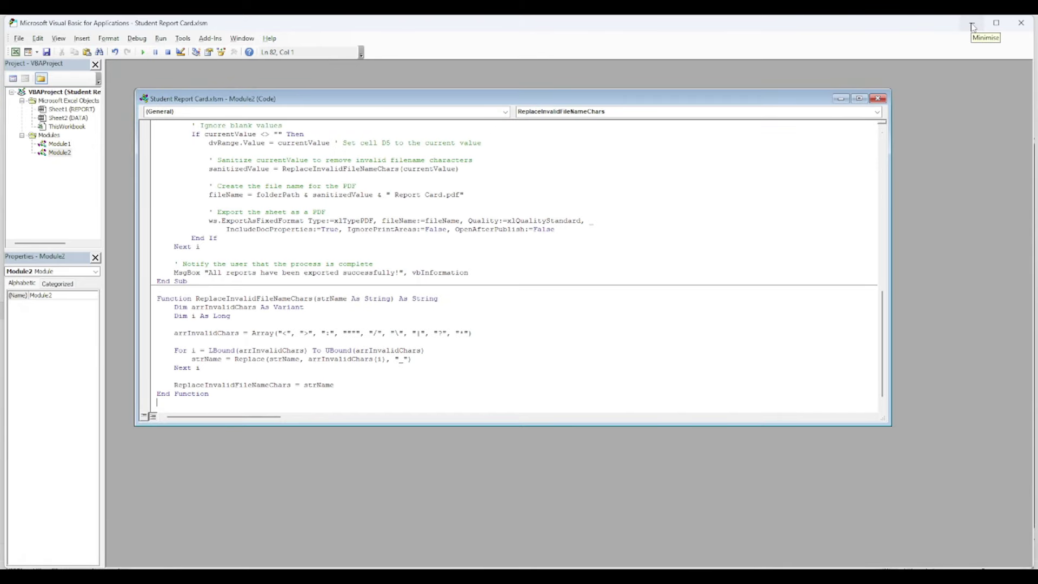
pyautogui.click(143, 54)
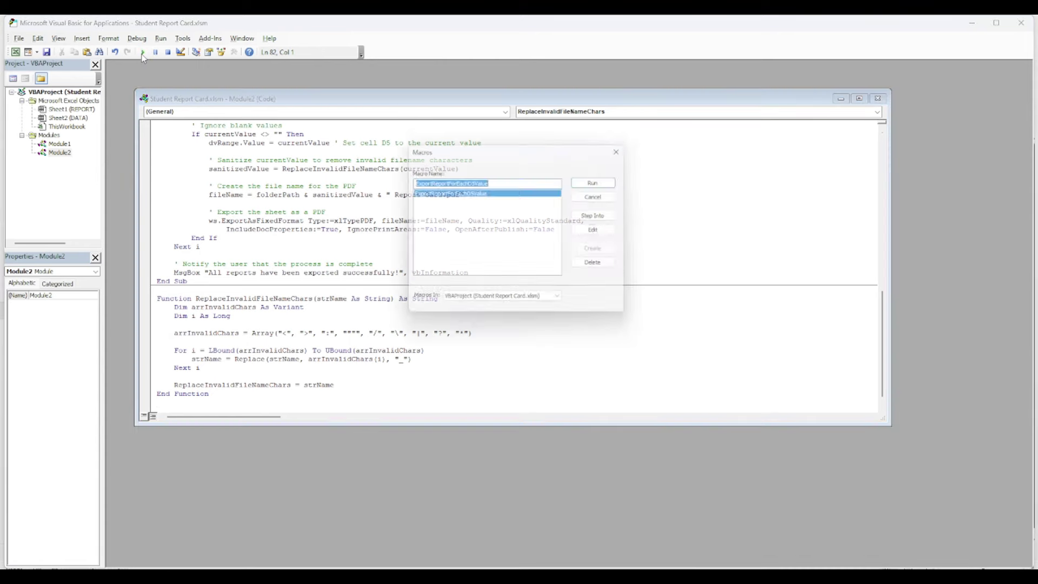
pyautogui.click(606, 183)
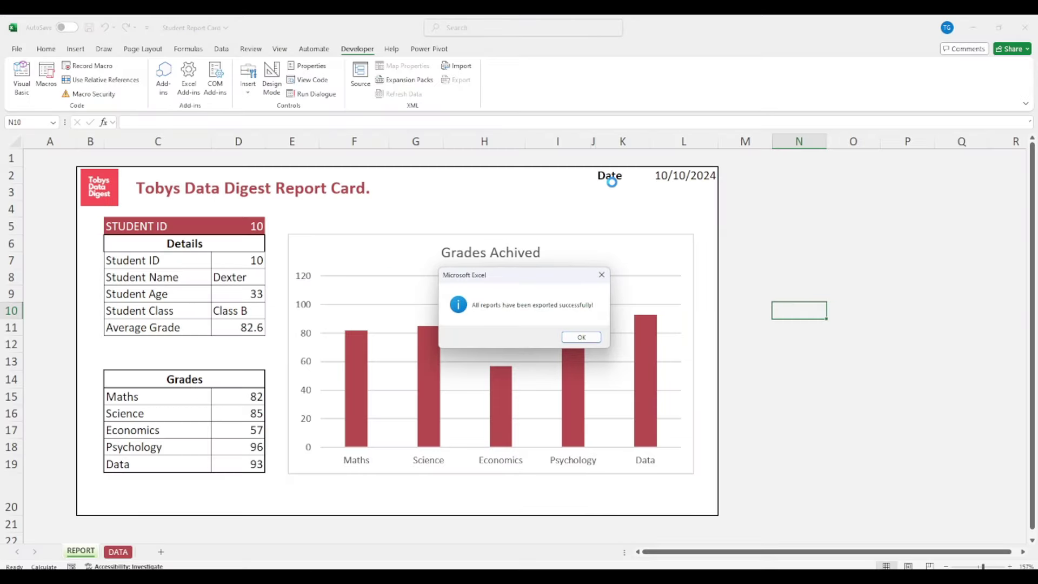
# Dismiss the export message and refresh the workbook folder to show the ten Report Card PDFs.
pyautogui.click(582, 336)
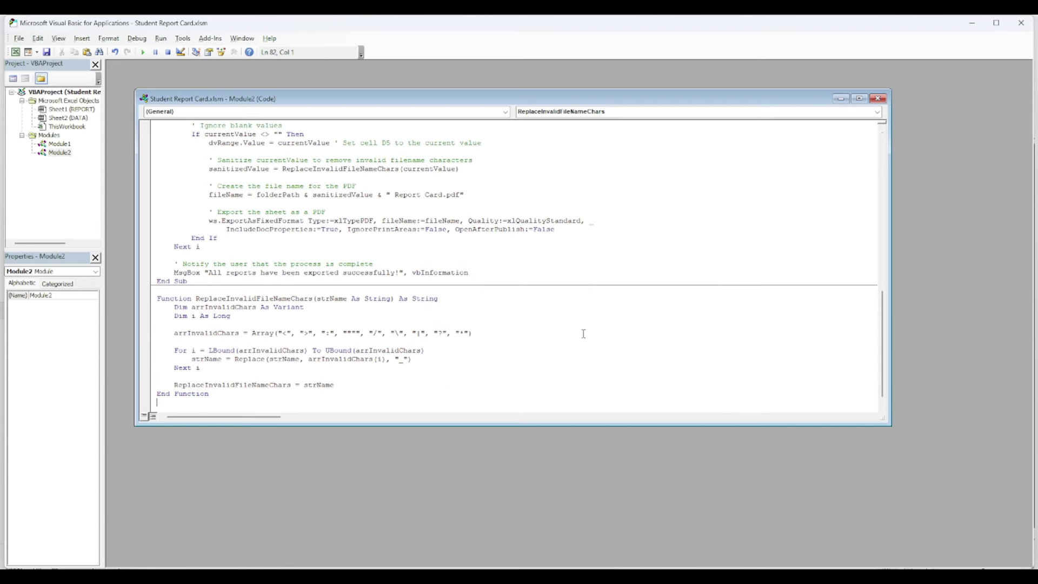
pyautogui.click(551, 566)
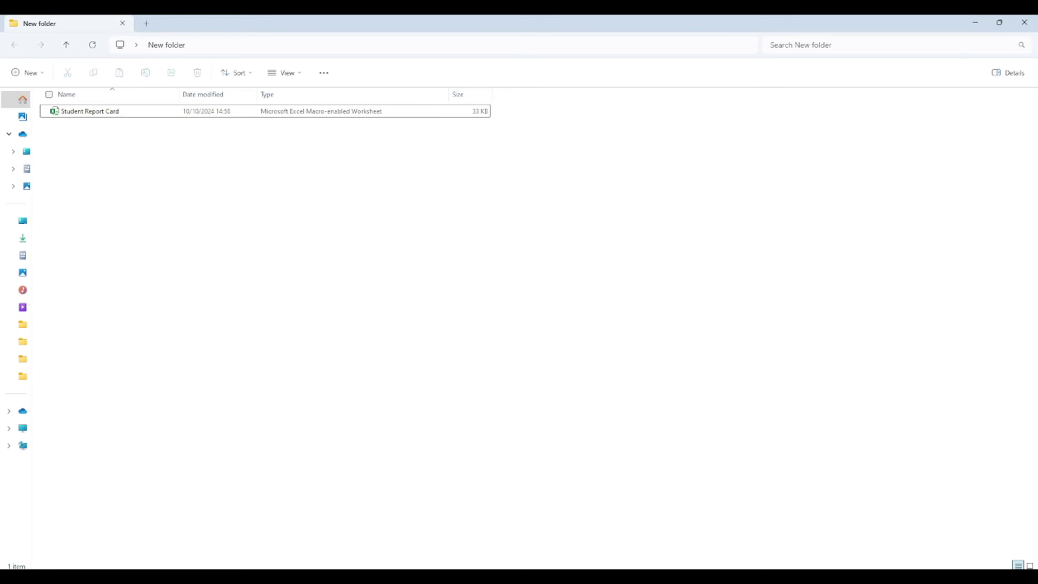
pyautogui.click(94, 47)
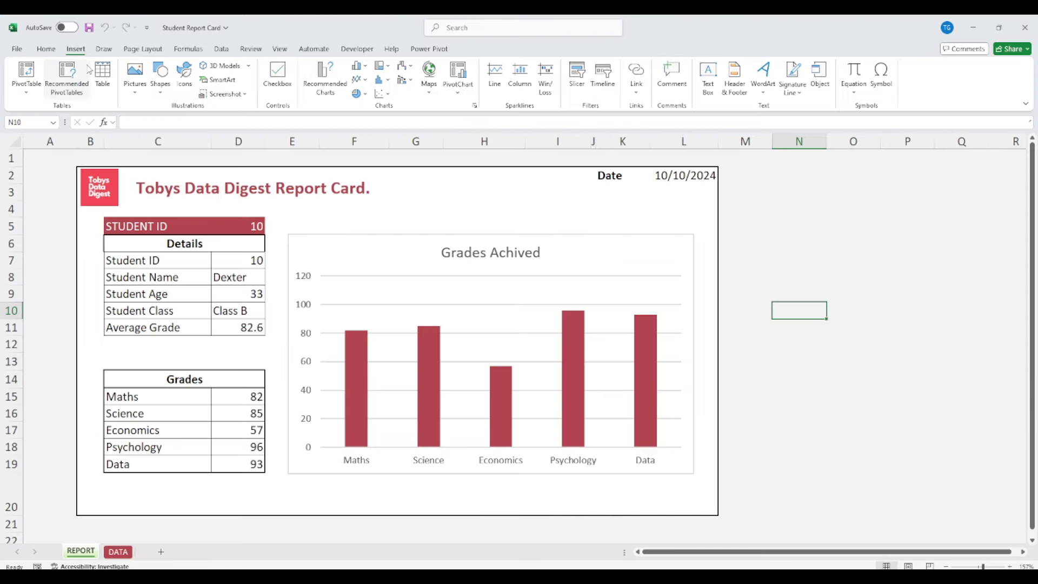
# Draw a form button right of the report and assign it the ExportReportForEachD5Value macro.
pyautogui.click(346, 50)
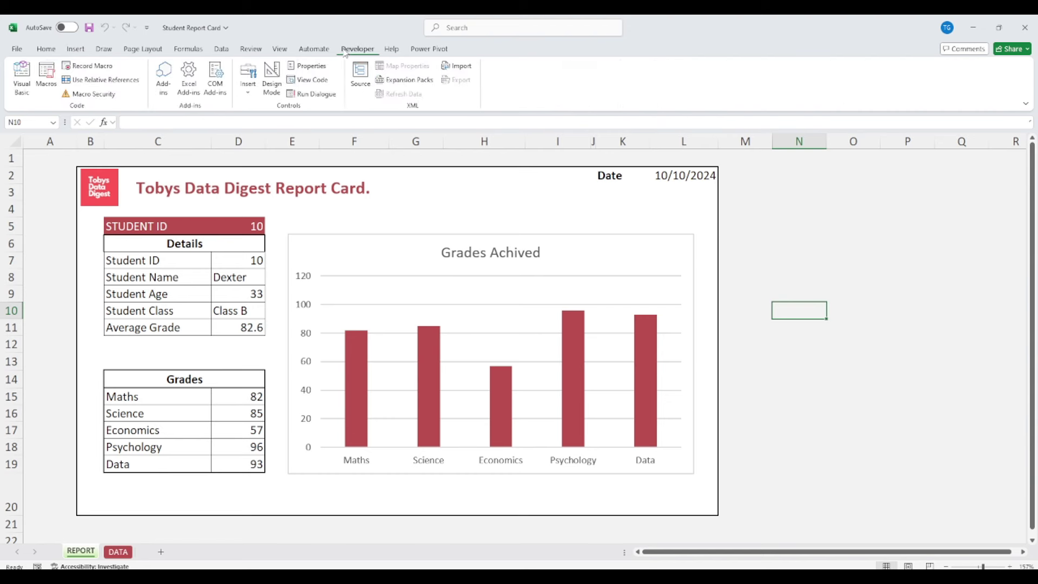
pyautogui.click(249, 87)
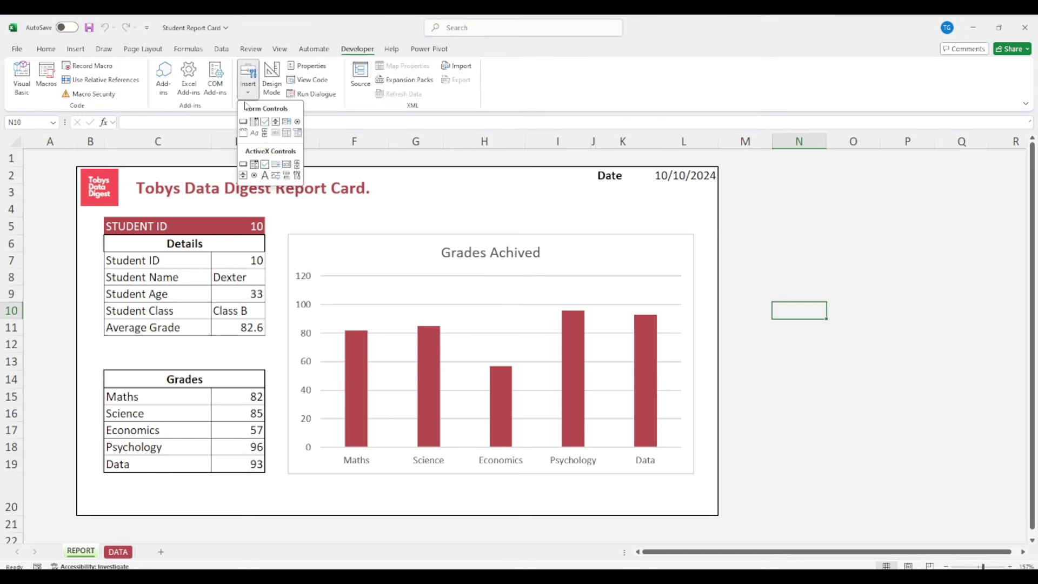
pyautogui.click(243, 121)
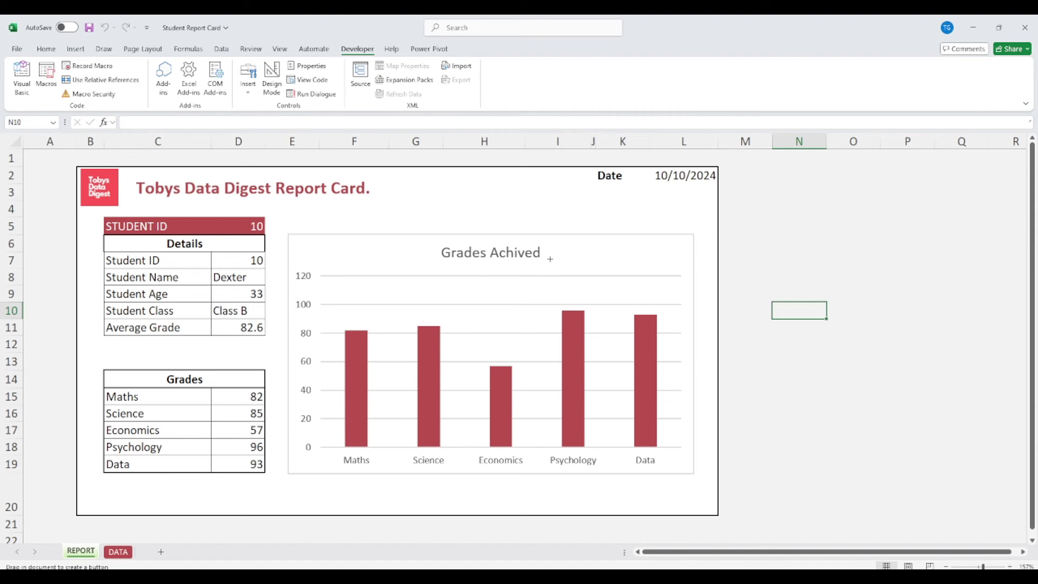
pyautogui.moveTo(735, 237); pyautogui.dragTo(913, 290)
pyautogui.click(614, 258)
pyautogui.click(670, 398)
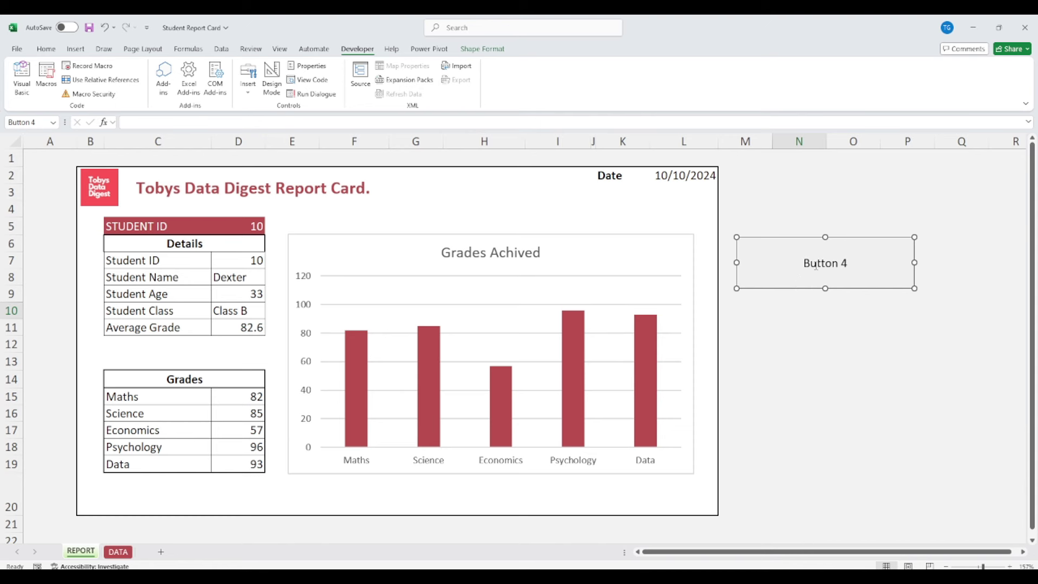
# Relabel the new button 'Run Report'.
pyautogui.click(815, 264)
pyautogui.press('Delete')
pyautogui.press('Delete')
pyautogui.press('Delete')
pyautogui.press('Delete')
pyautogui.press('Delete')
pyautogui.press('Delete')
pyautogui.press('Delete')
pyautogui.press('Delete')
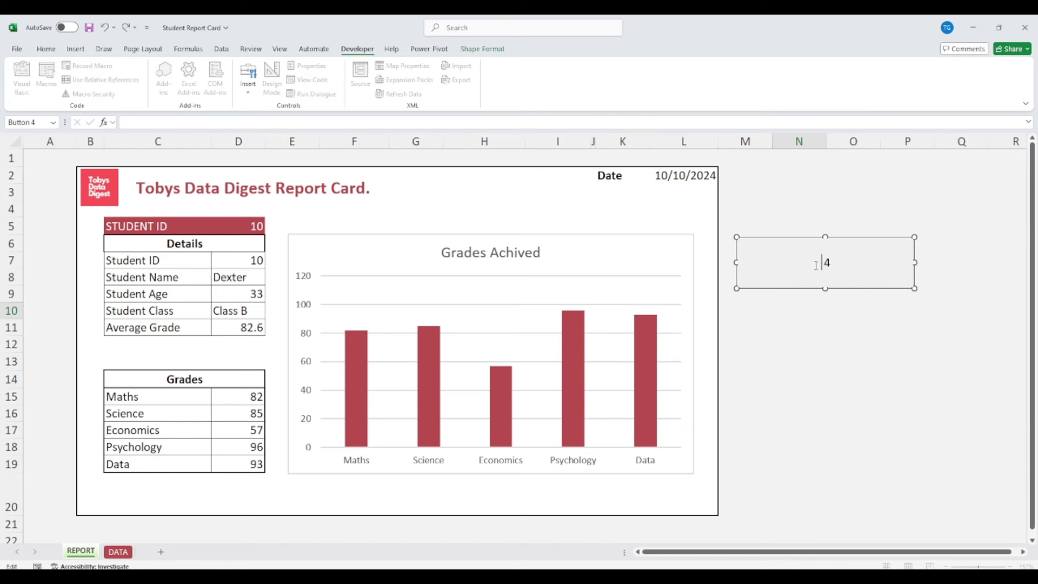
pyautogui.write('Run Report')
pyautogui.click(766, 223)
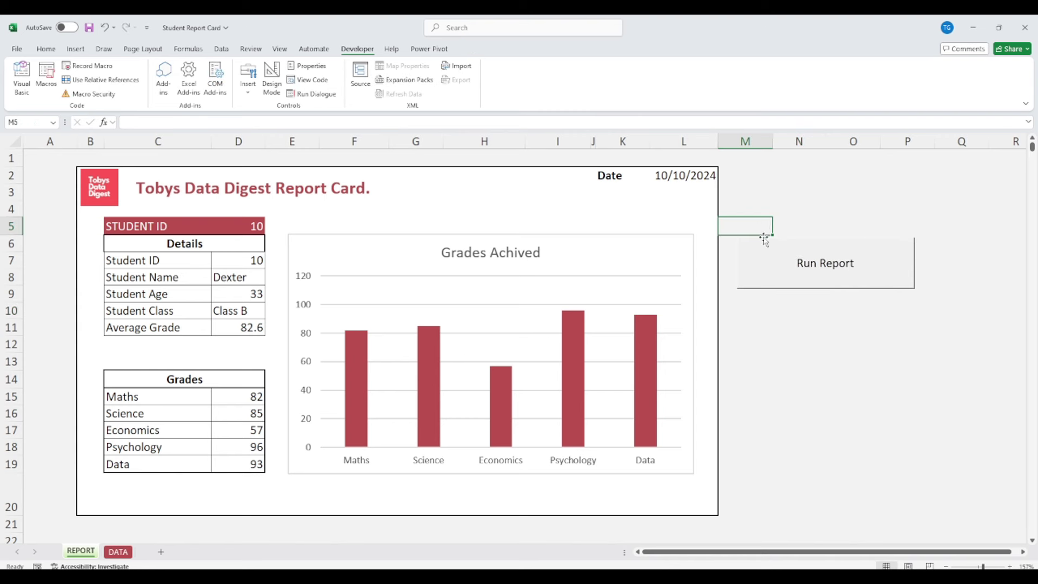
pyautogui.keyDown('ctrl'); pyautogui.click(763, 244); pyautogui.keyUp('ctrl')
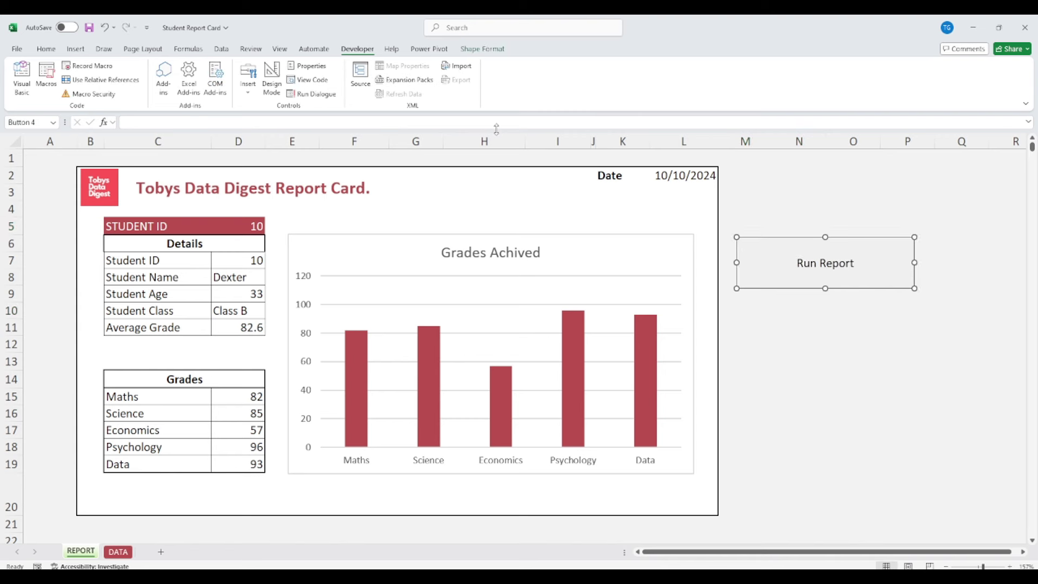
pyautogui.click(476, 51)
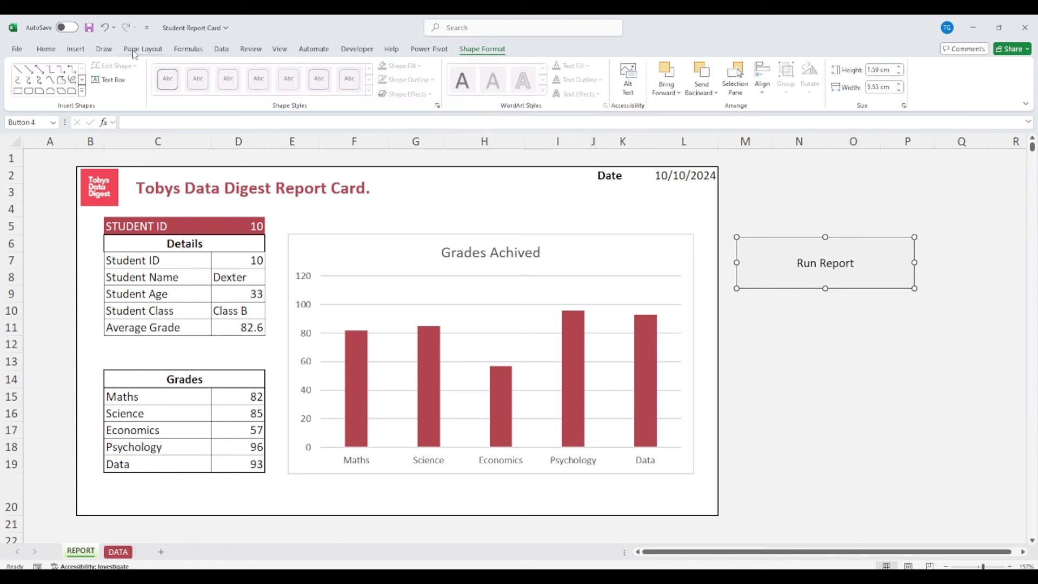
# Deselect the button by clicking cell N3, then click Run Report to rerun the per-student export.
pyautogui.click(54, 49)
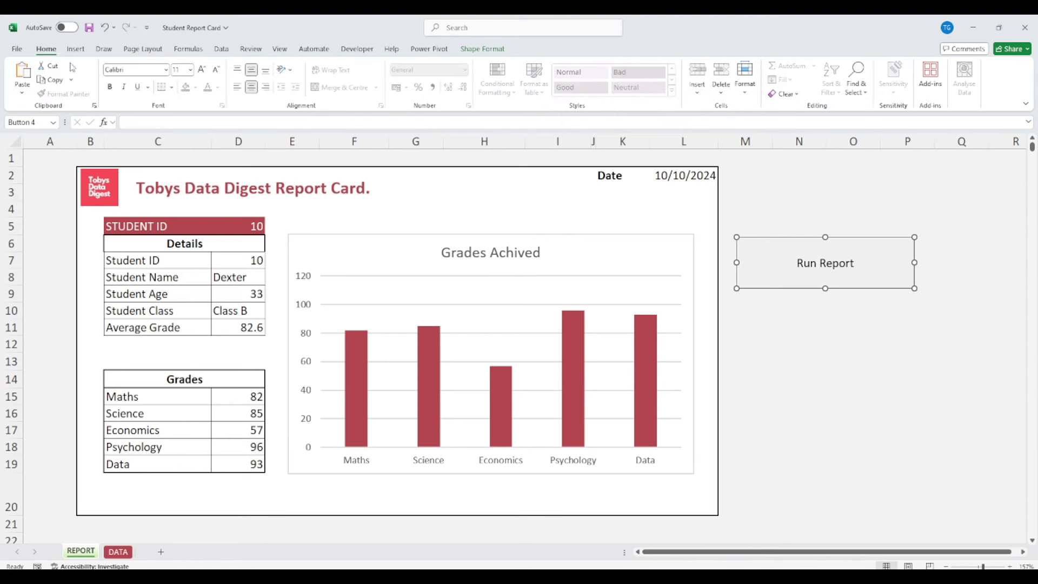
pyautogui.click(784, 193)
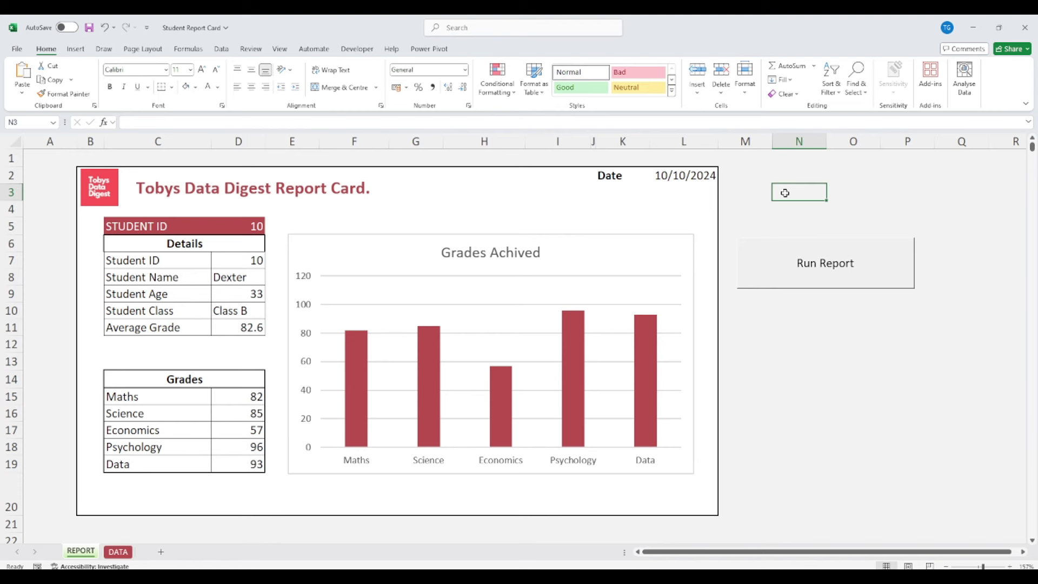
pyautogui.click(799, 285)
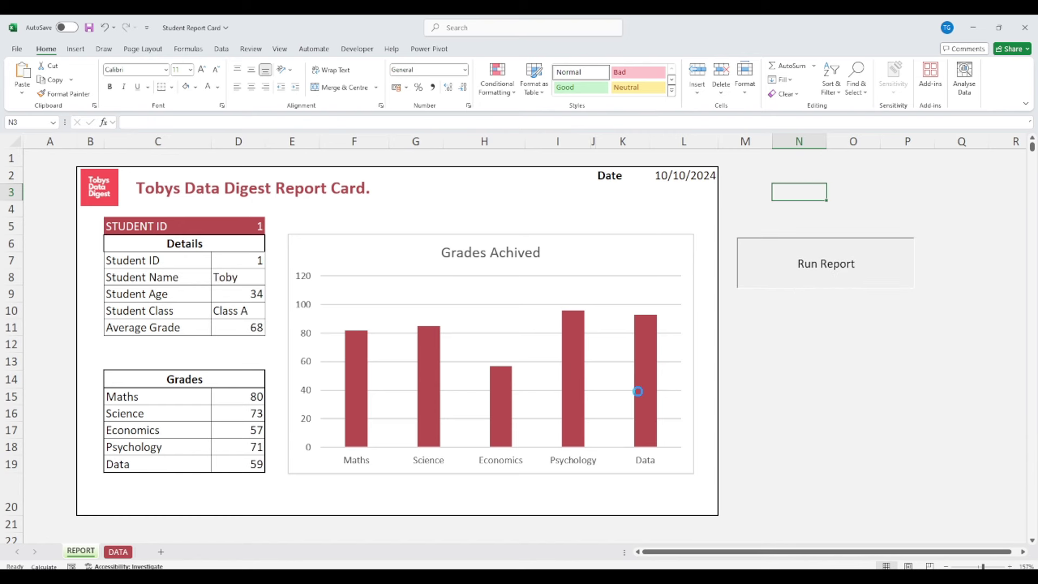